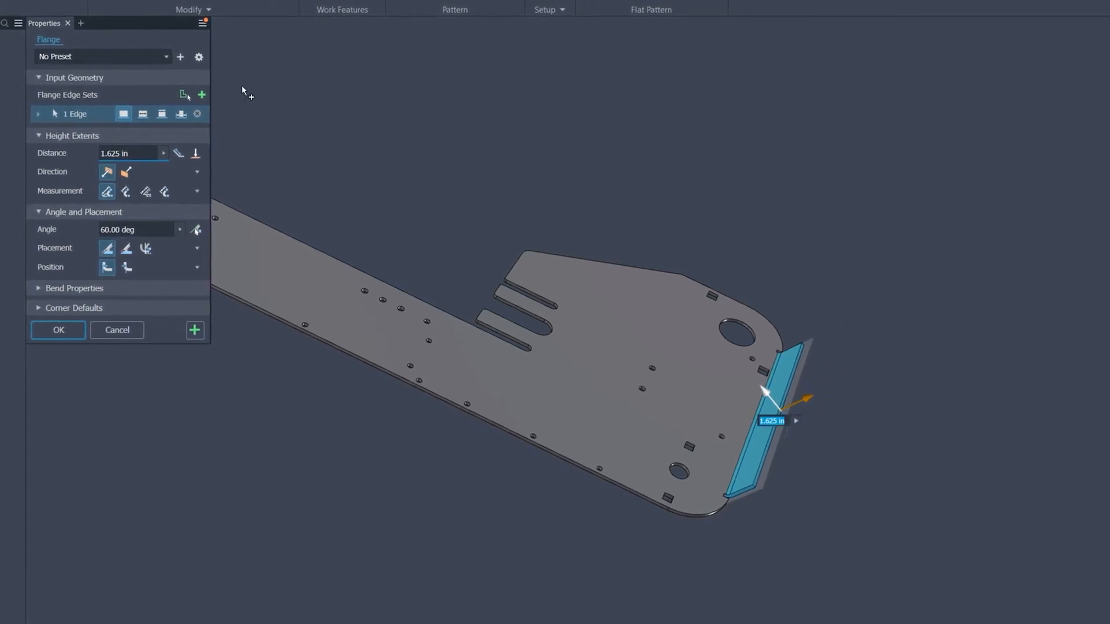
left_click(201, 95)
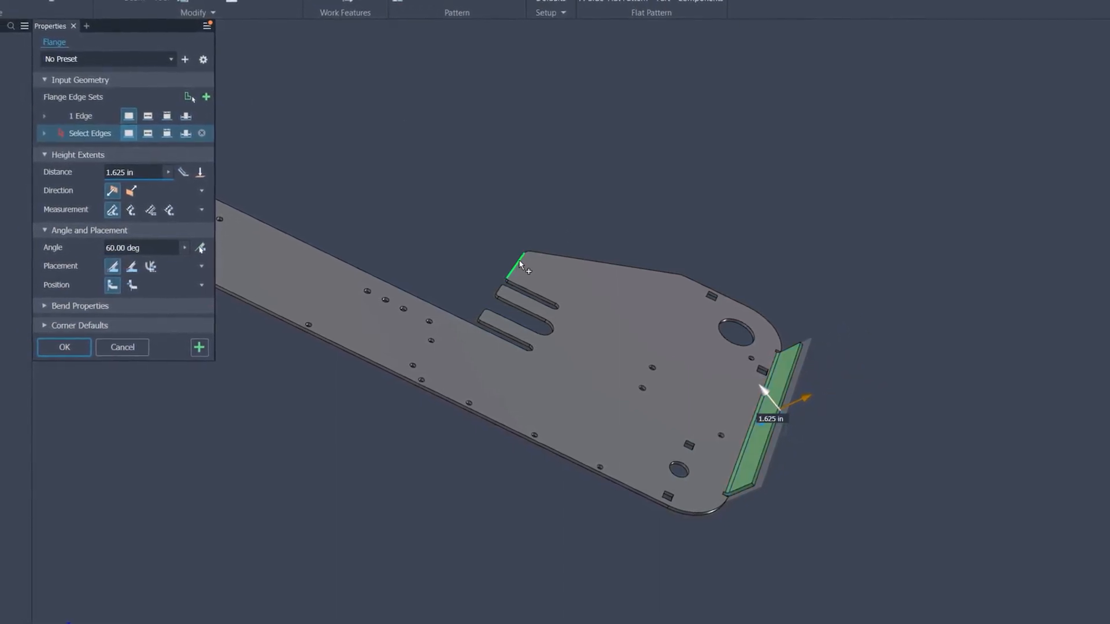
left_click(519, 264)
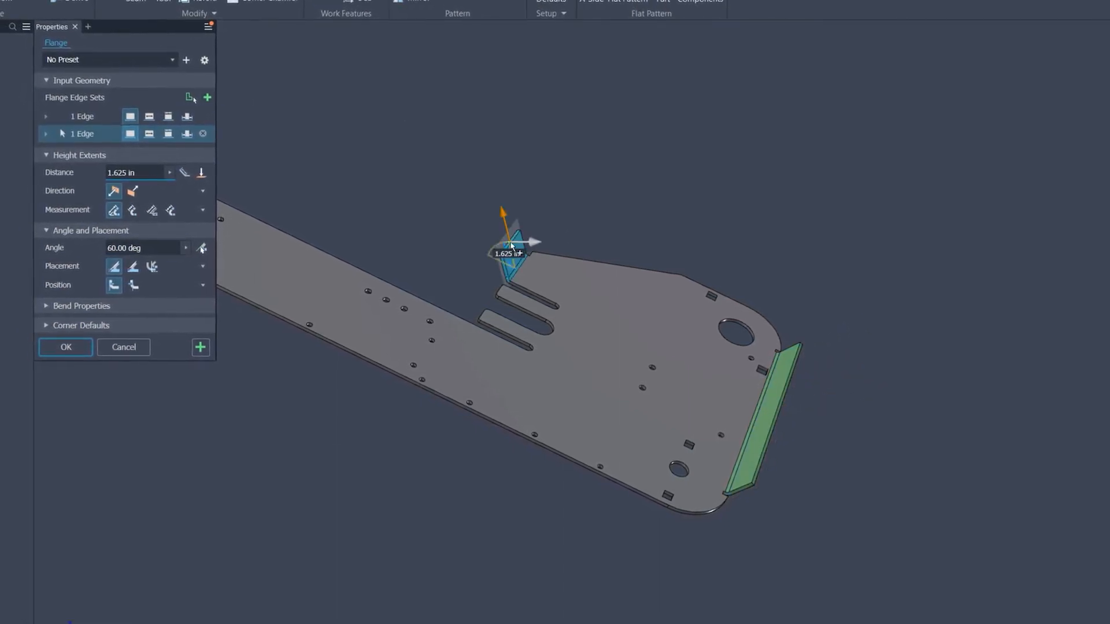
left_click_drag(501, 223, 471, 164)
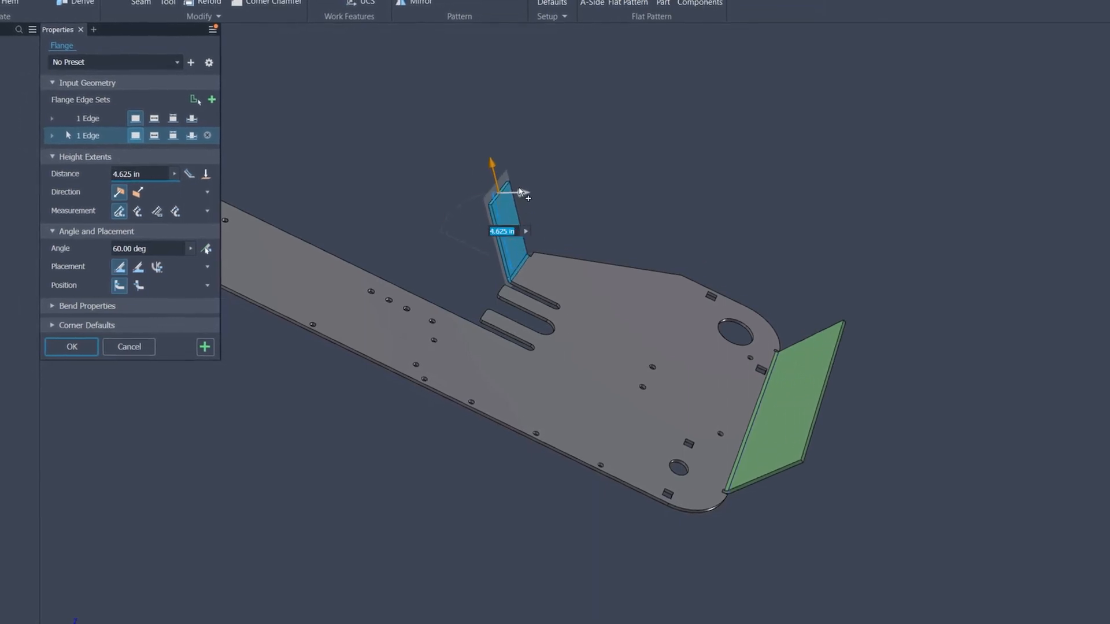
left_click_drag(522, 197, 517, 230)
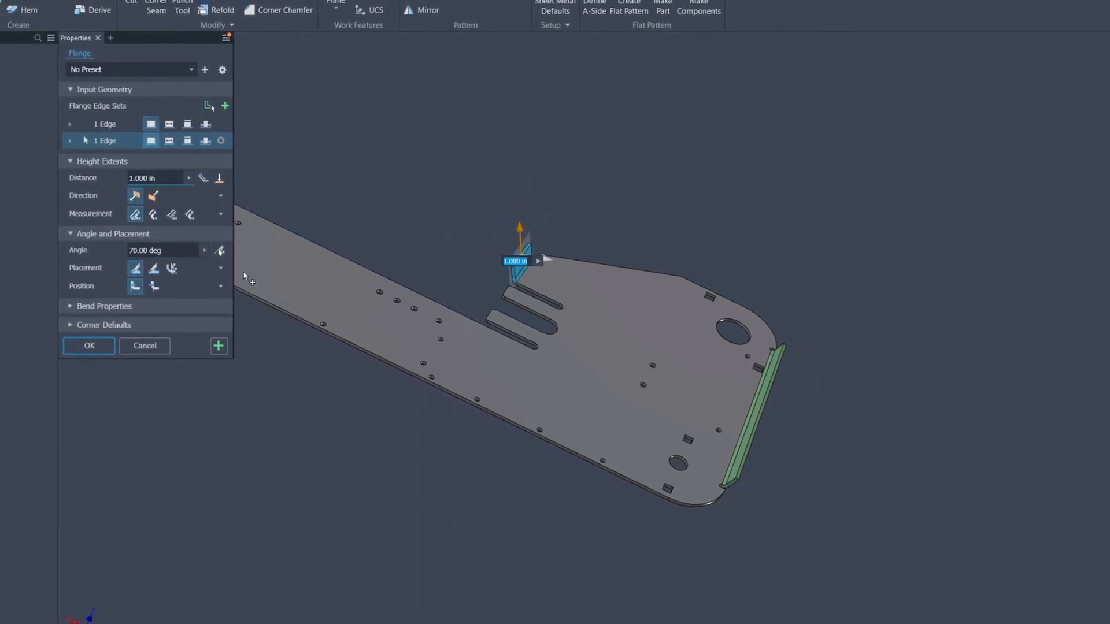
left_click(156, 343)
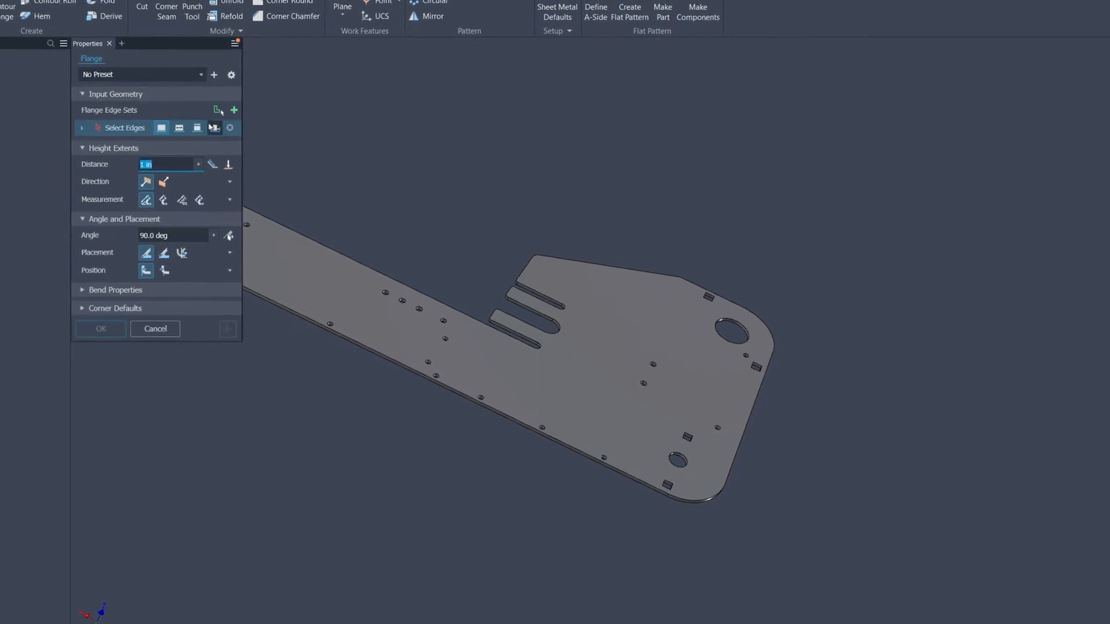
Define a flange on the plate's straight end edge, bounded from and to two corner points at the slotted side, with a 50 deg angle
left_click(751, 405)
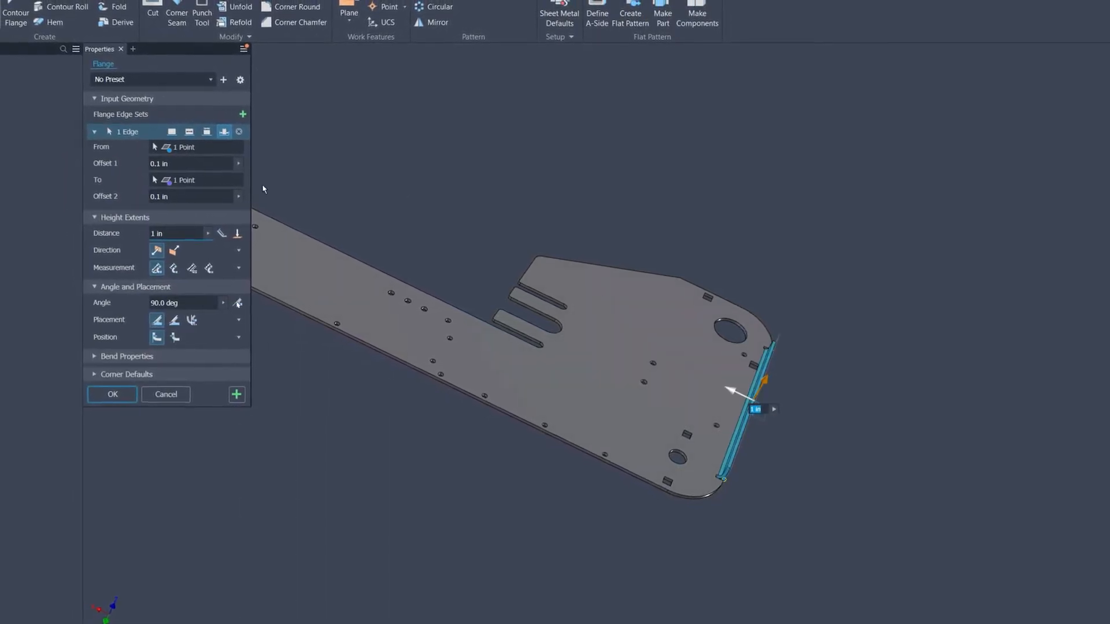
left_click(522, 284)
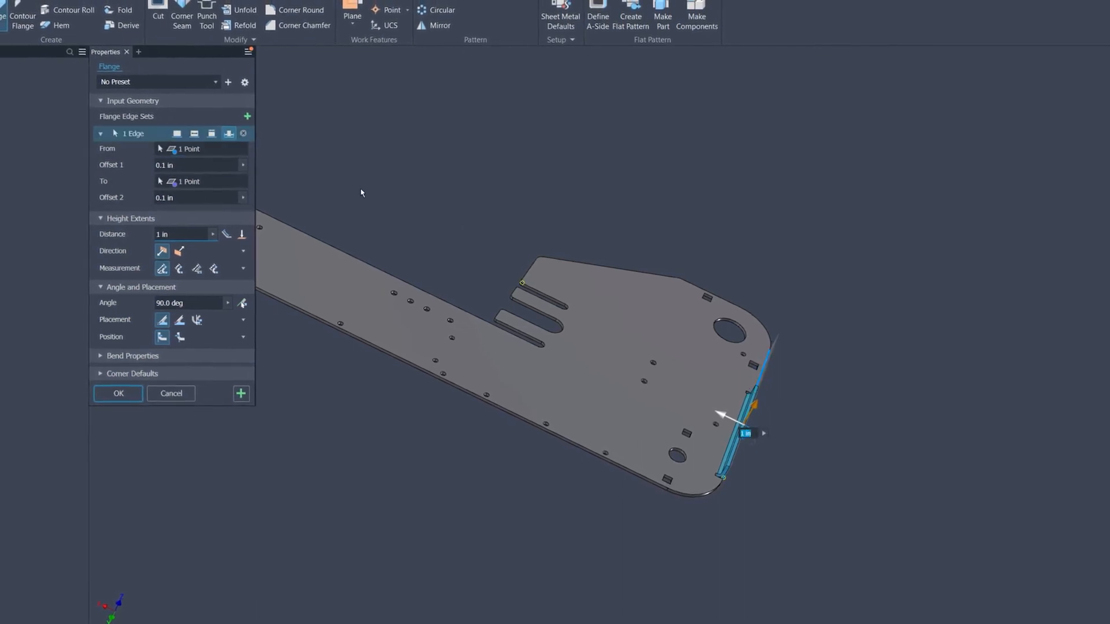
left_click(499, 321)
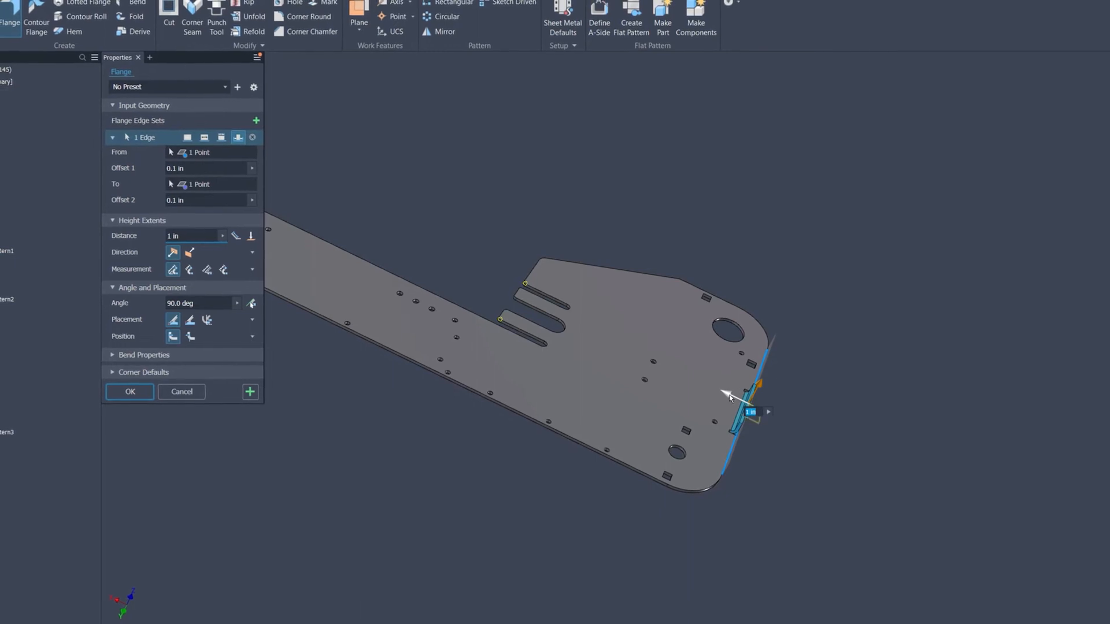
left_click_drag(729, 397, 746, 404)
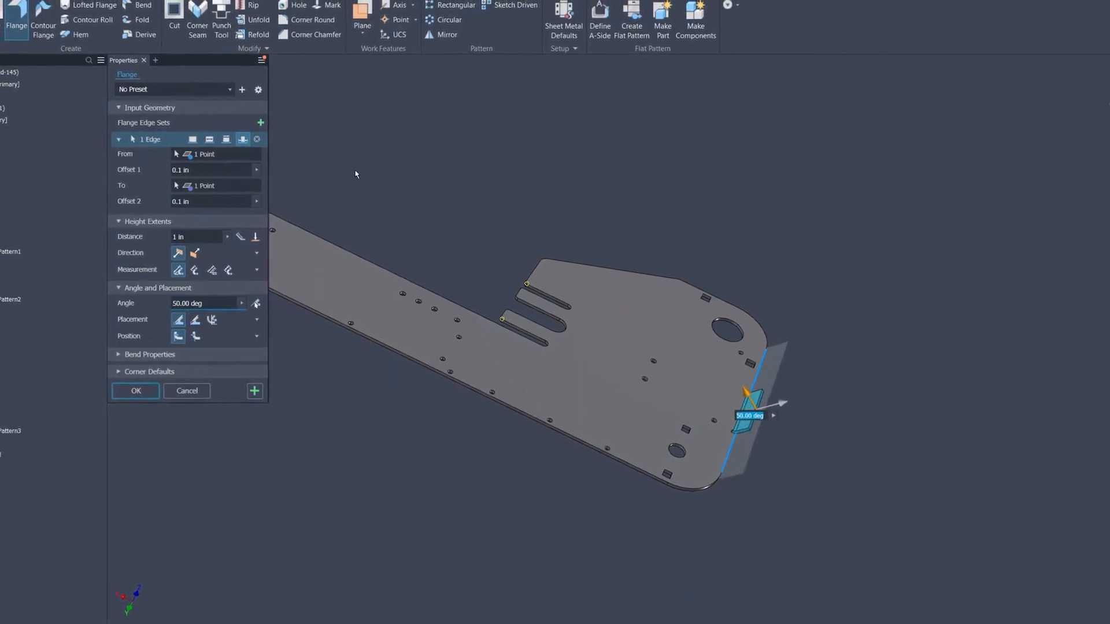
Add the short angled edge near the large hole as a second edge set, extend both flanges to about 4 in and create them
left_click(266, 125)
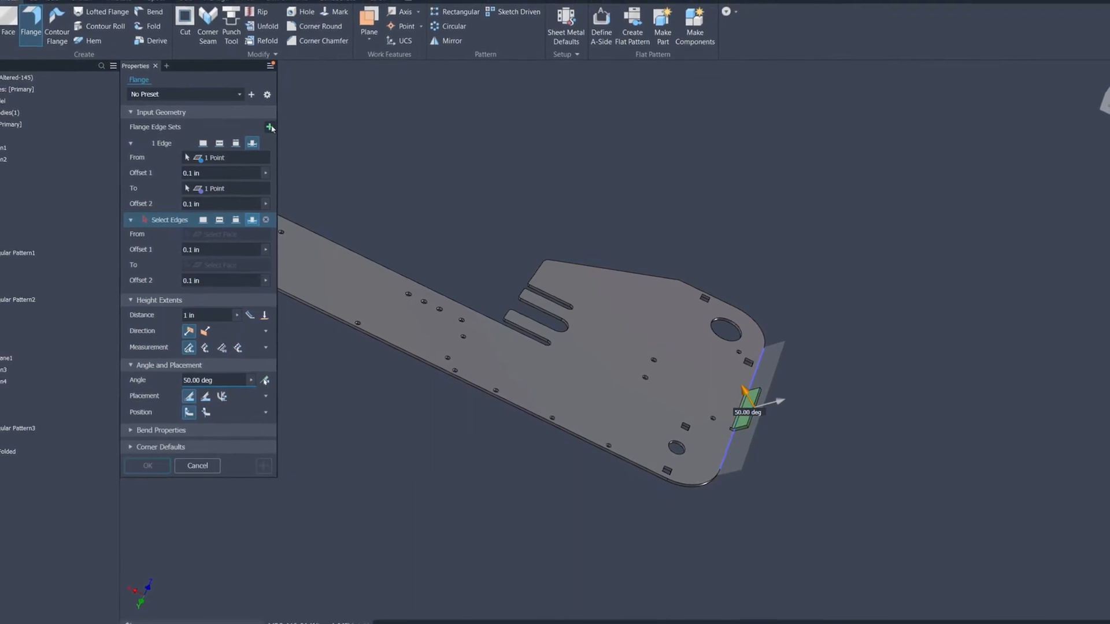
left_click(718, 299)
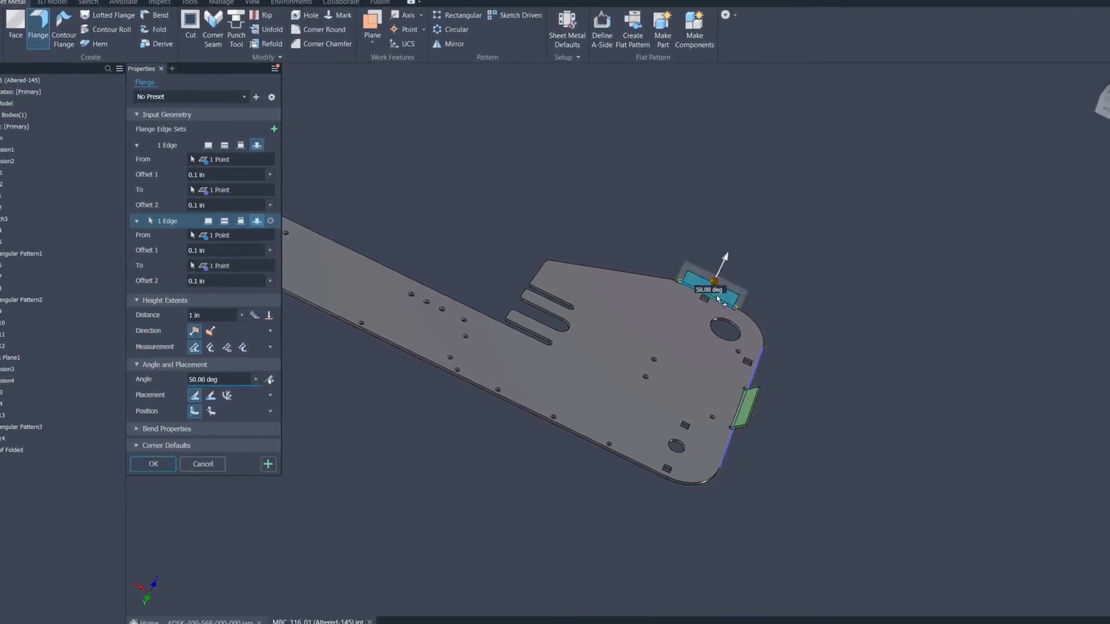
left_click_drag(724, 258, 761, 216)
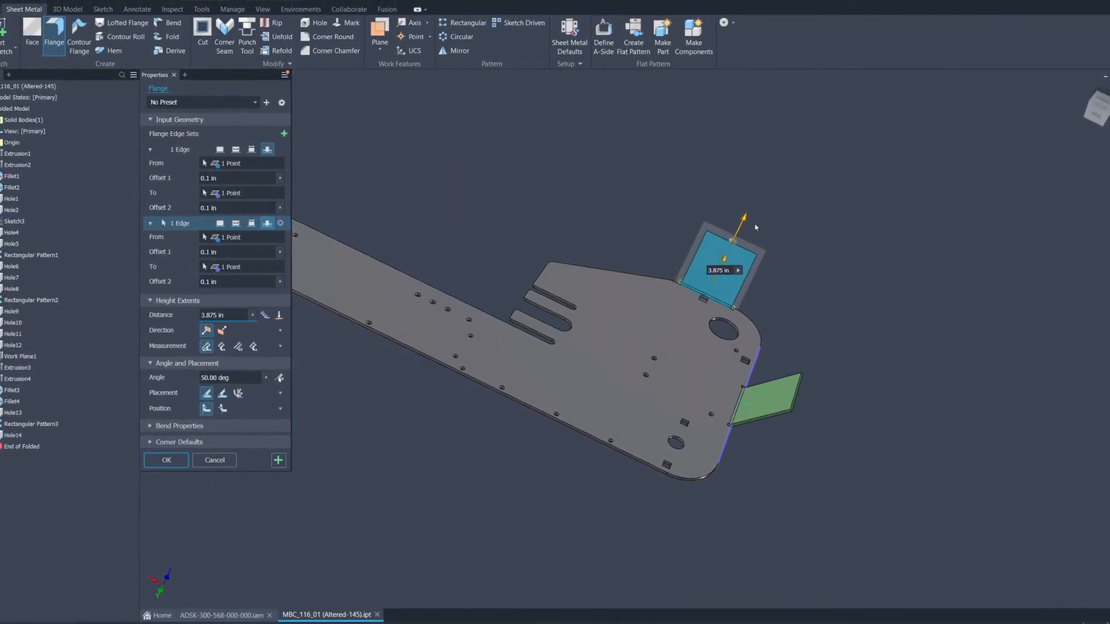
left_click(172, 458)
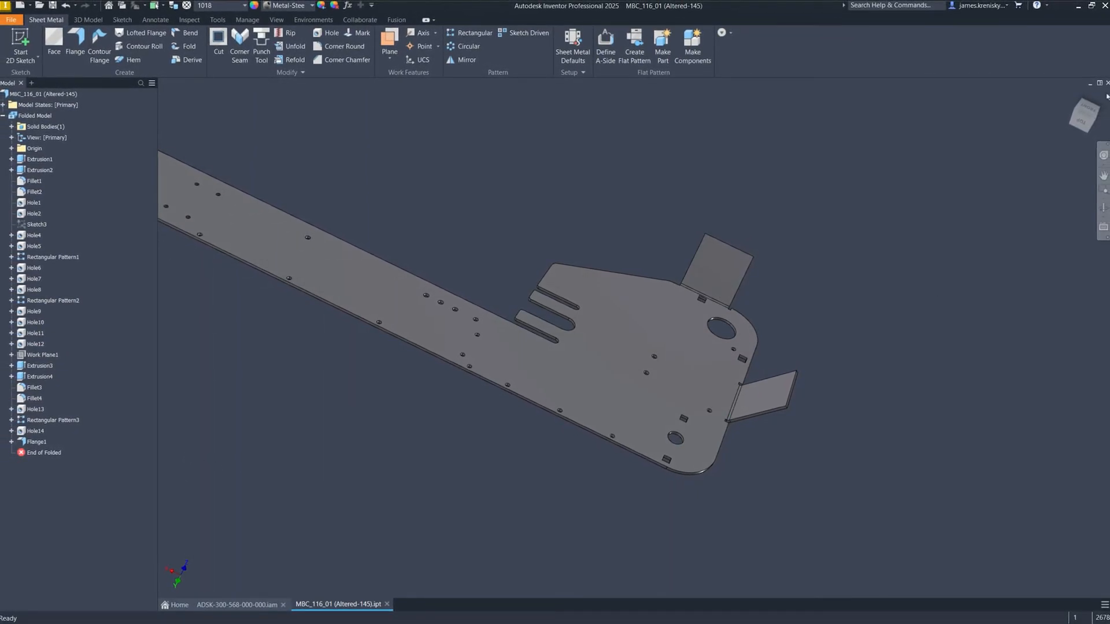
Start a flange on the end edges of the two narrow tabs between the slots, using the third height-measurement option
left_click(1087, 111)
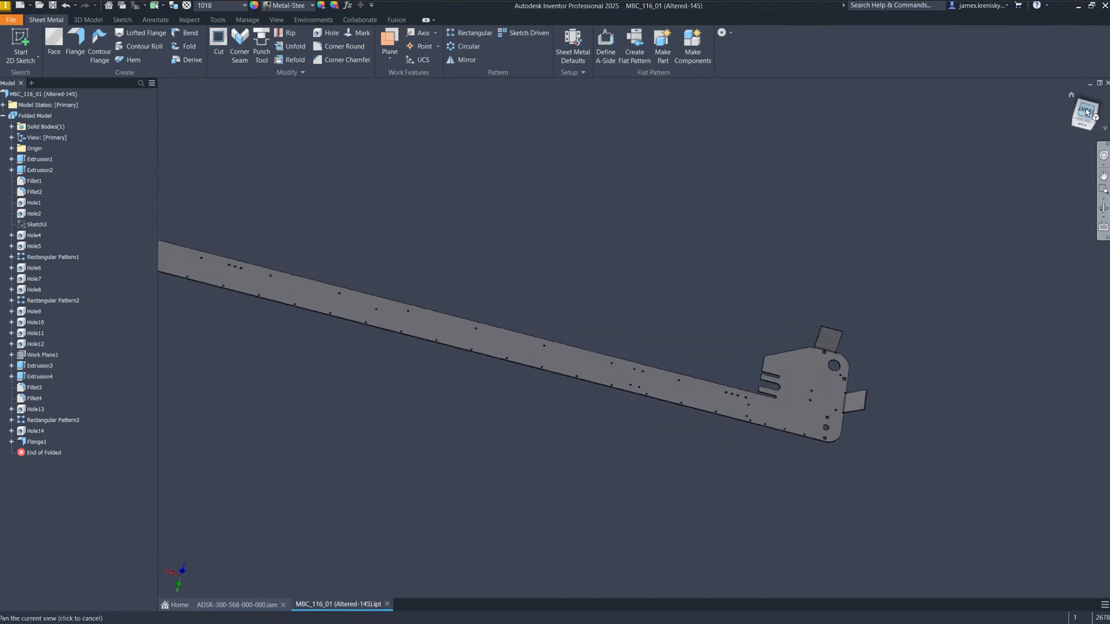
scroll(861, 347, "up", 10)
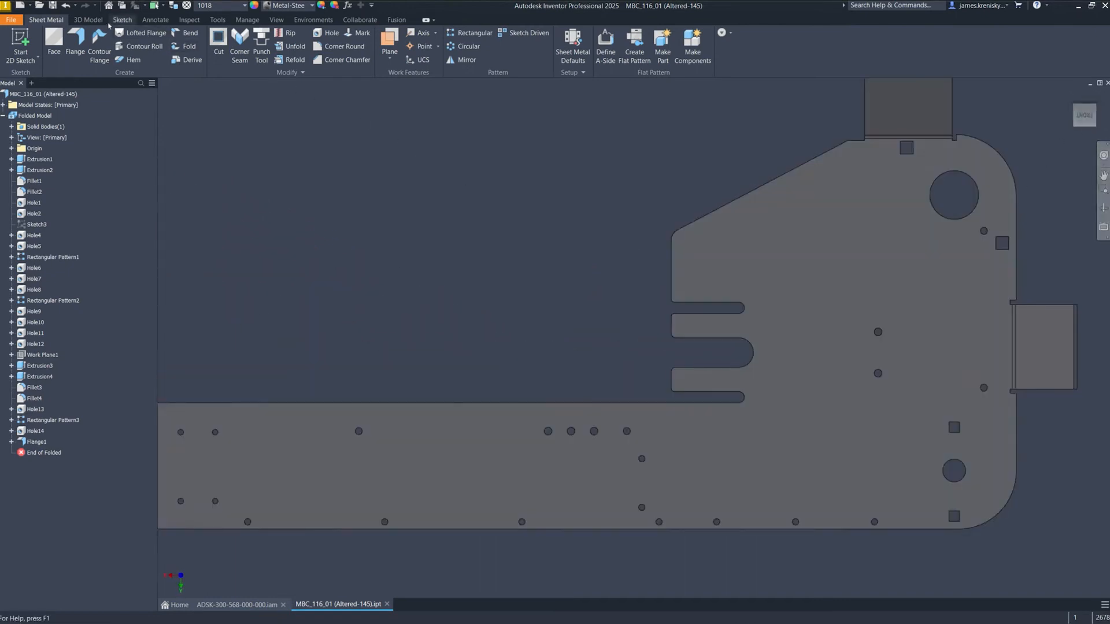
left_click(75, 40)
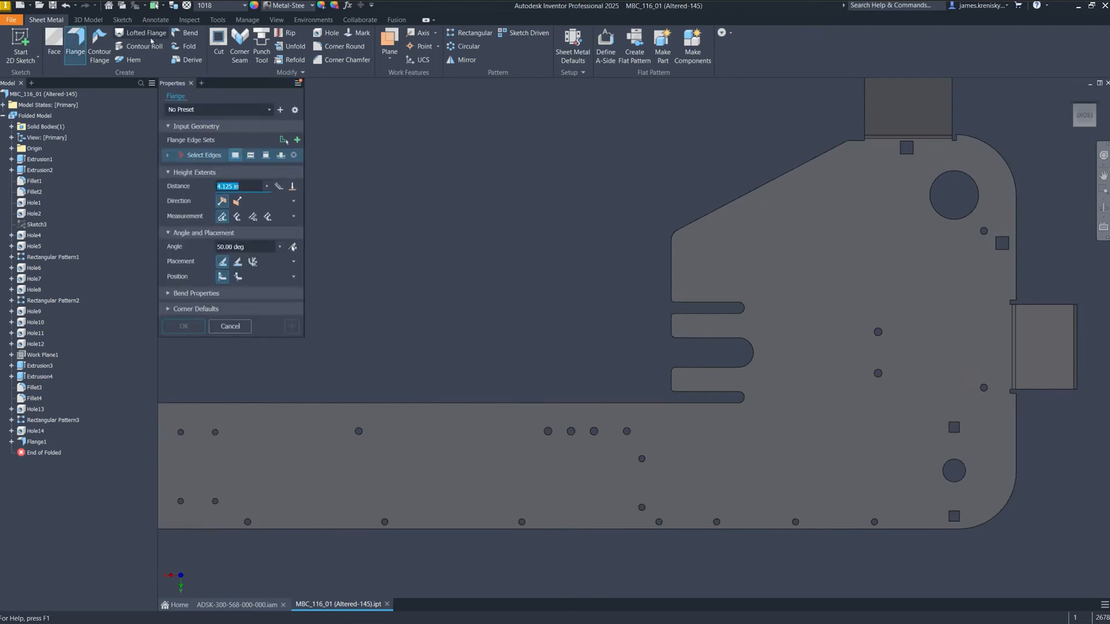
left_click(672, 325)
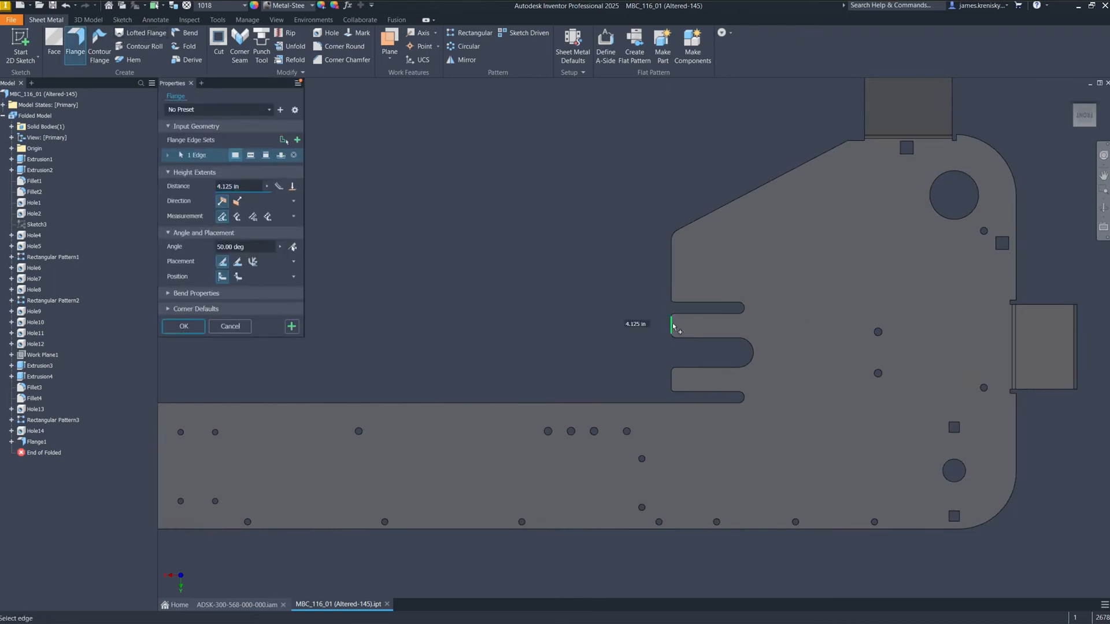
left_click(673, 381)
left_click(252, 217)
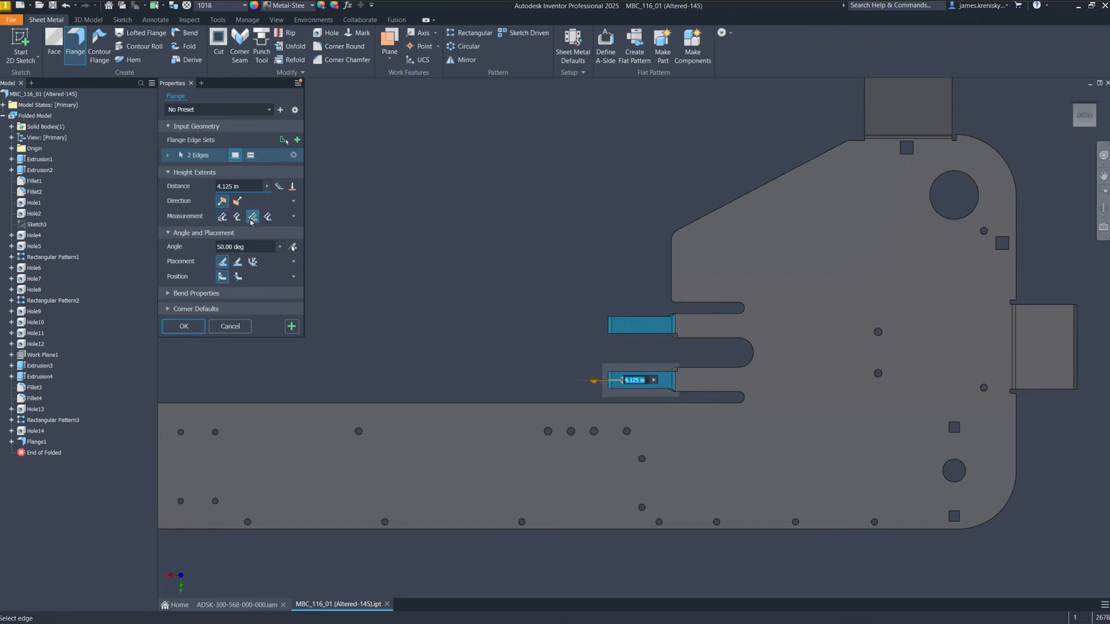
Set the tab flanges' corner reliefs to Tear and Full Round, reduce their height to 0.5625 in and create them
left_click(166, 295)
left_click(168, 294)
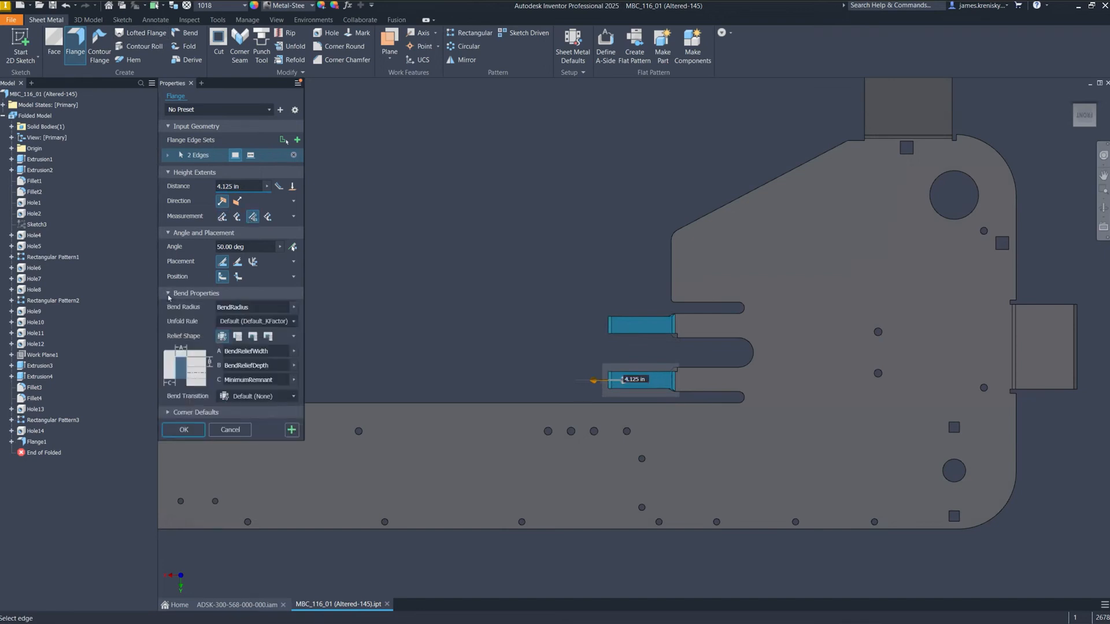
left_click(168, 412)
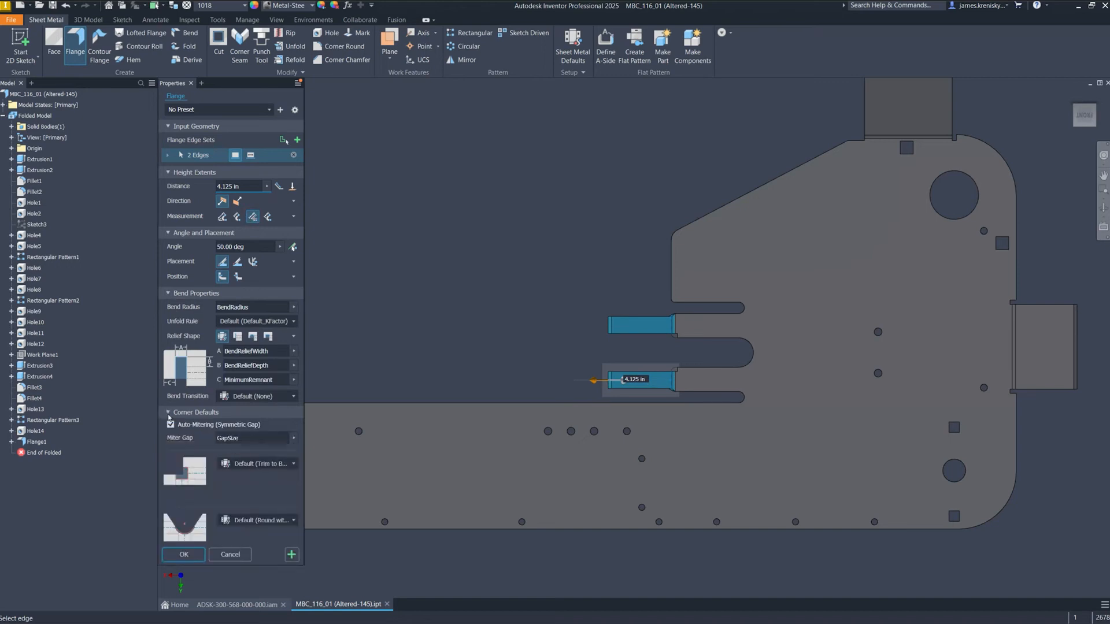
left_click(283, 463)
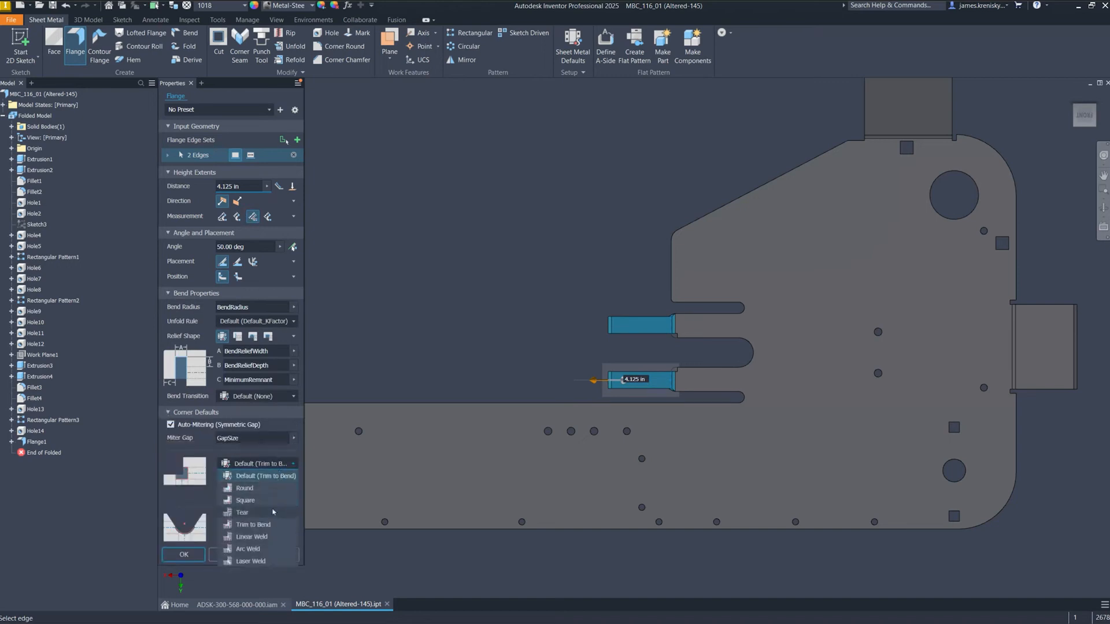
left_click(273, 512)
left_click(274, 519)
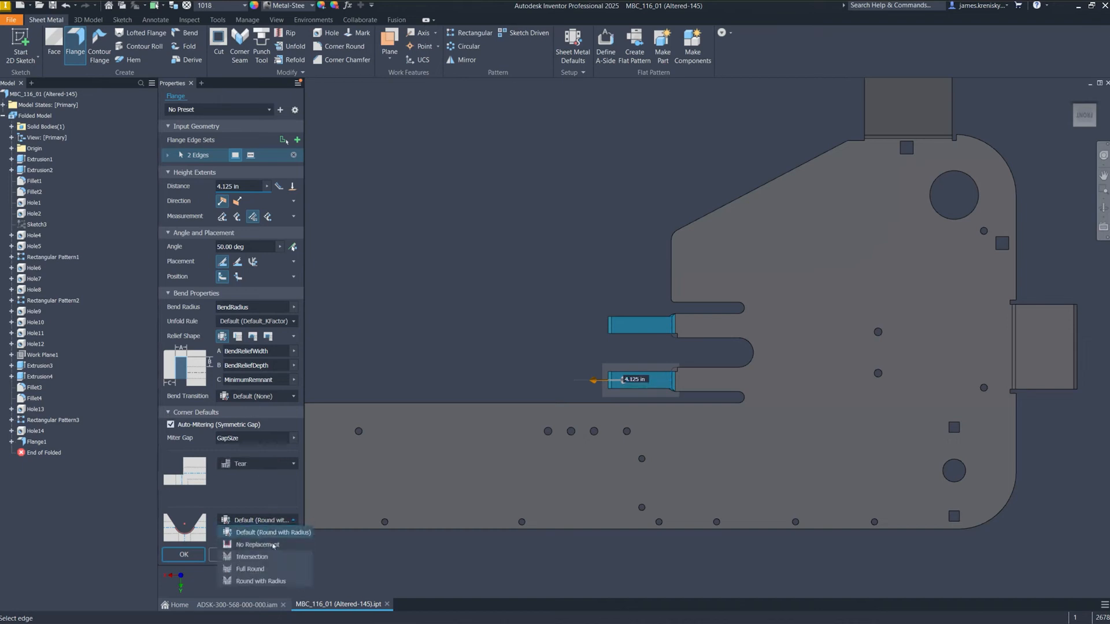
left_click(250, 568)
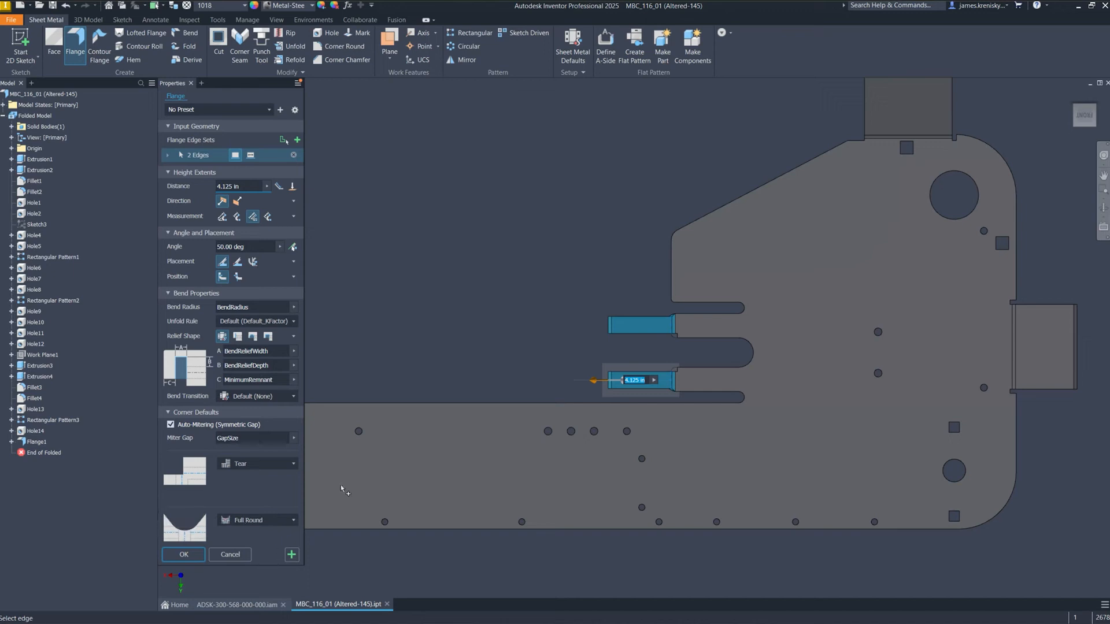
left_click_drag(591, 382, 650, 387)
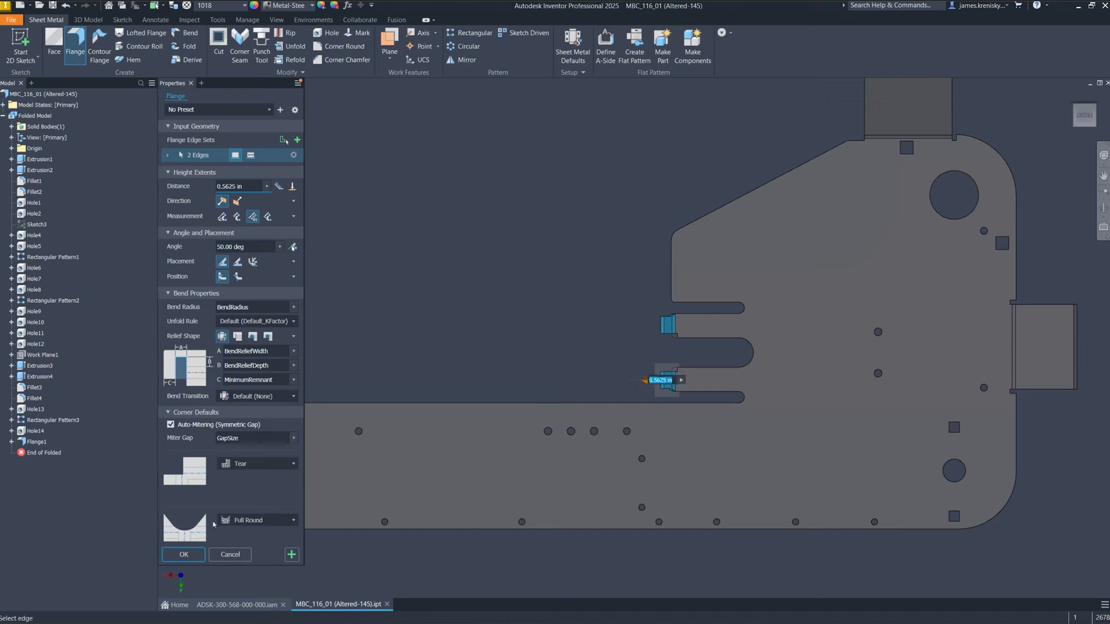
left_click(183, 555)
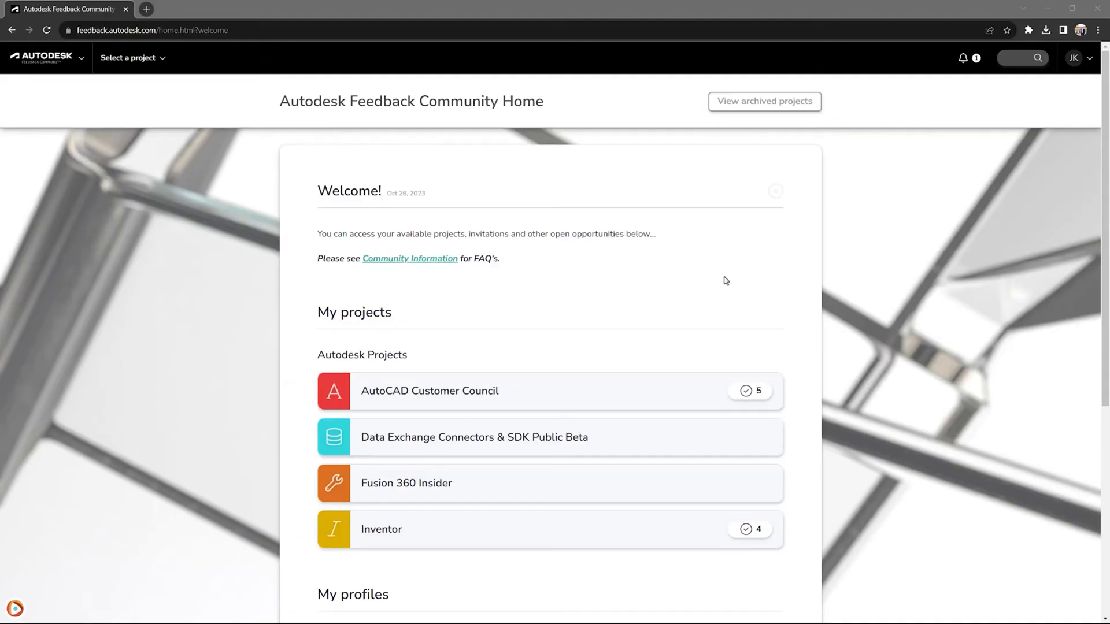
Open the Inventor project in the Autodesk Feedback Community and look through the Inventor Forum posts and the Inventor Ideas board
left_click(425, 527)
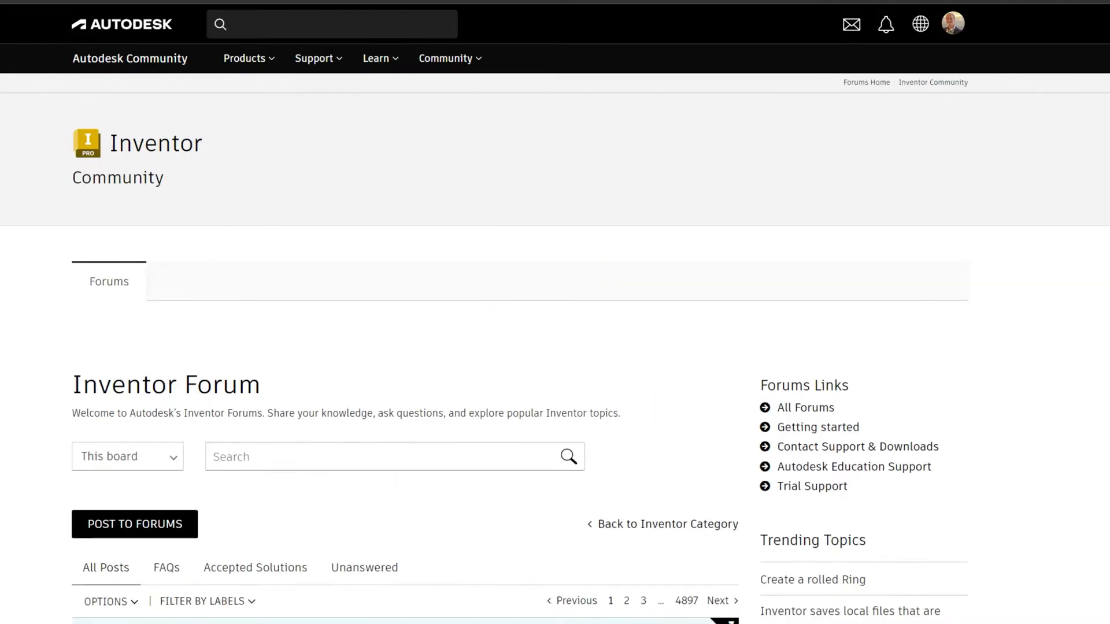
scroll(405, 347, "down", 9)
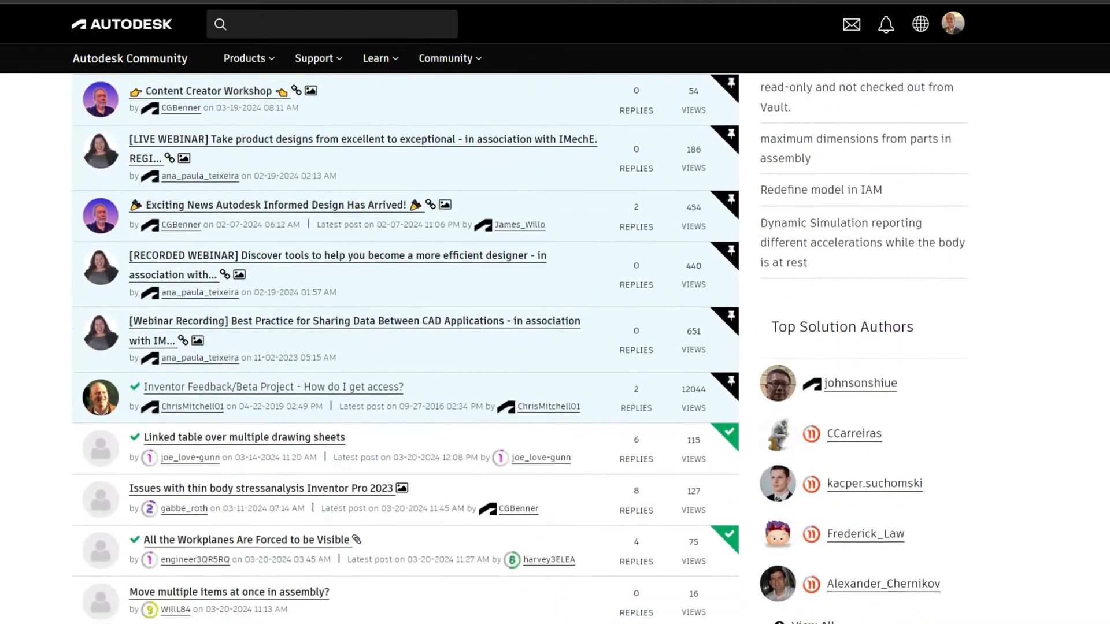
scroll(404, 347, "down", 5)
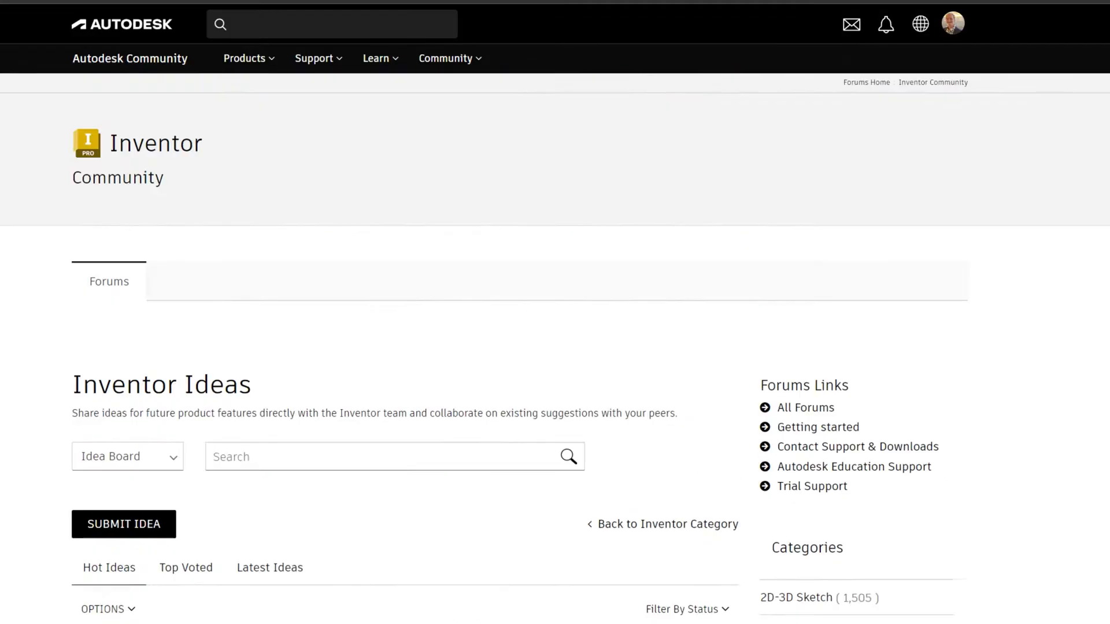
scroll(405, 347, "down", 8)
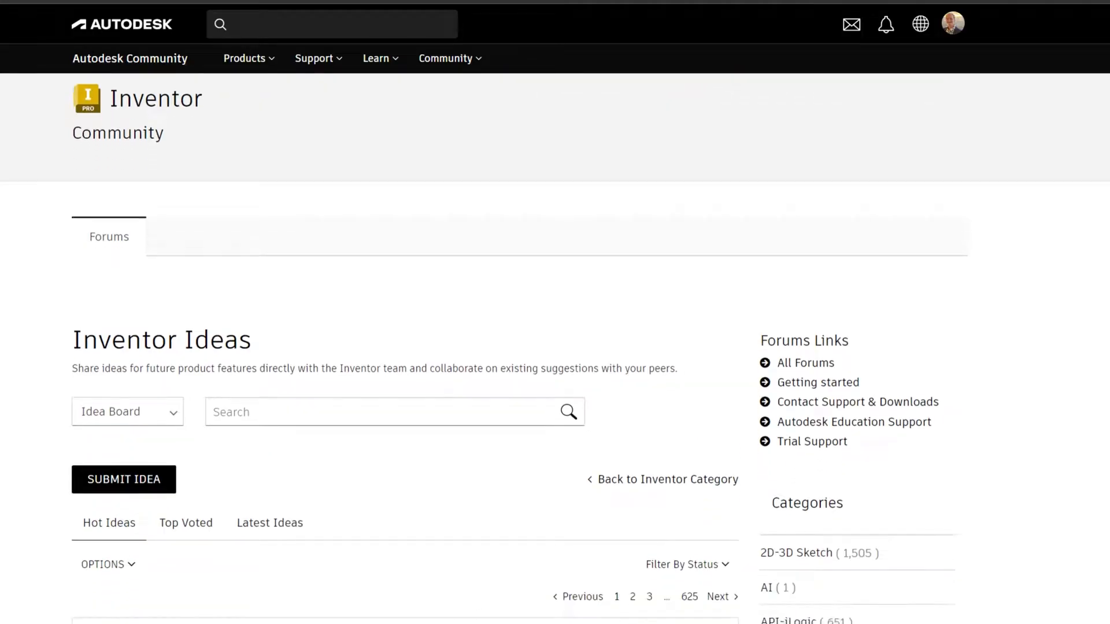
scroll(405, 347, "down", 20)
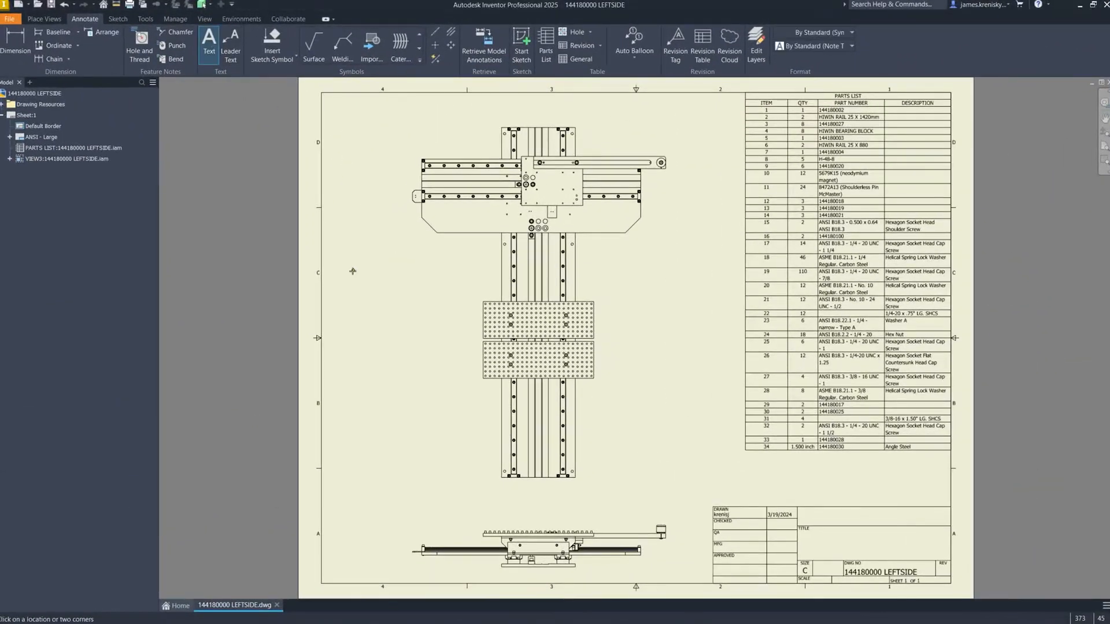
Start a text note beside the top view reading "CHECK TORQUE PER INSTRUCTIONS ON:" and set its property type to Parts List Properties
left_click(335, 273)
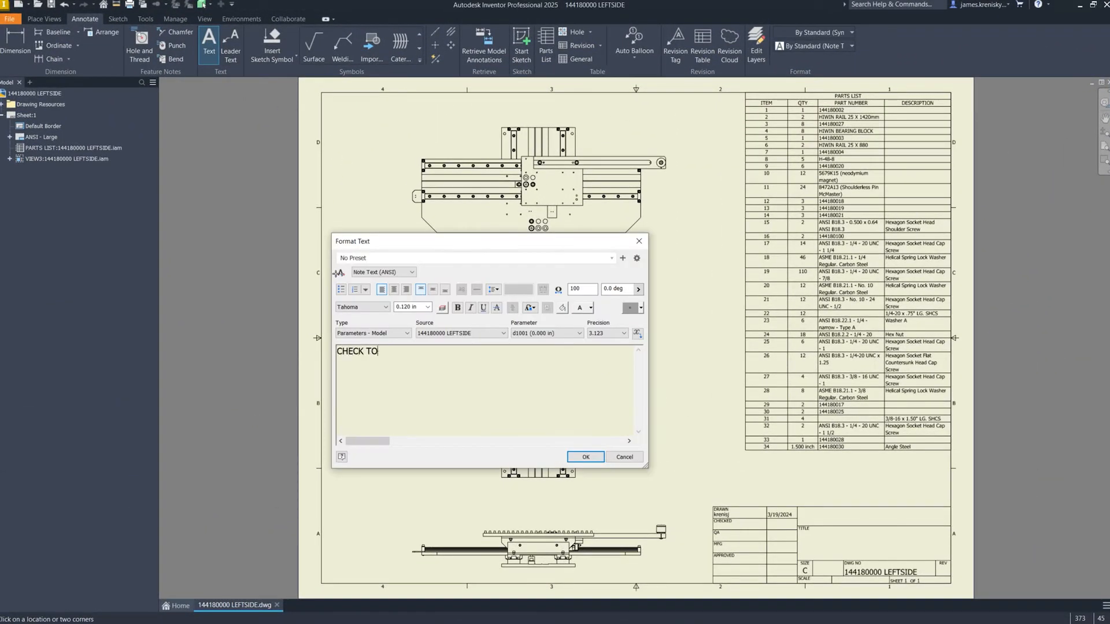
type("CHECK TORQUE PER INSTRUCTIONS ON:")
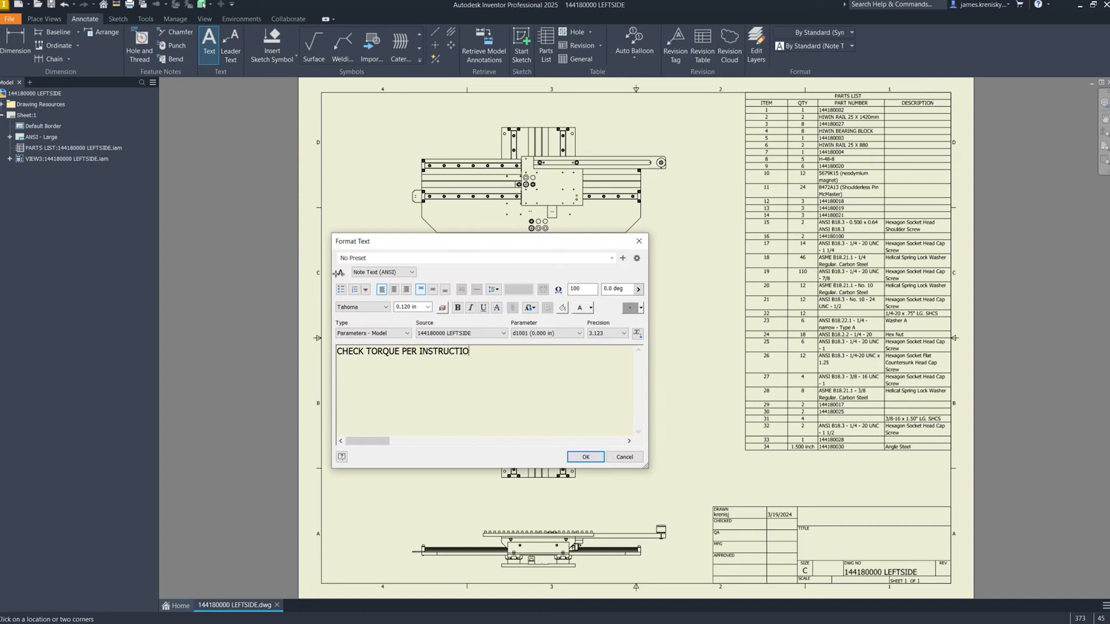
left_click(405, 333)
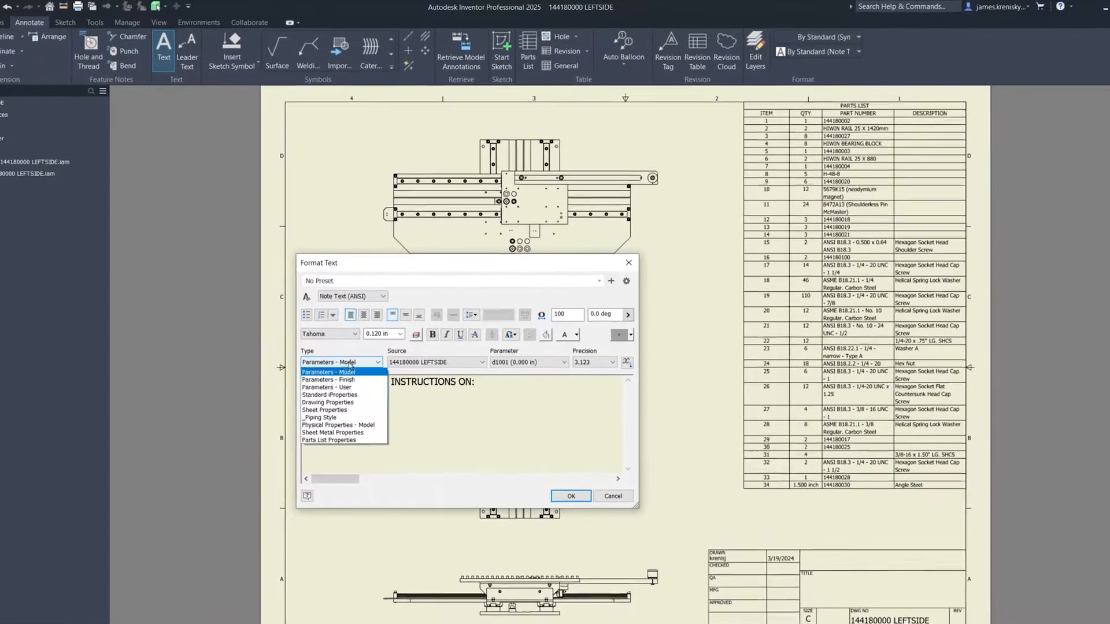
left_click(294, 479)
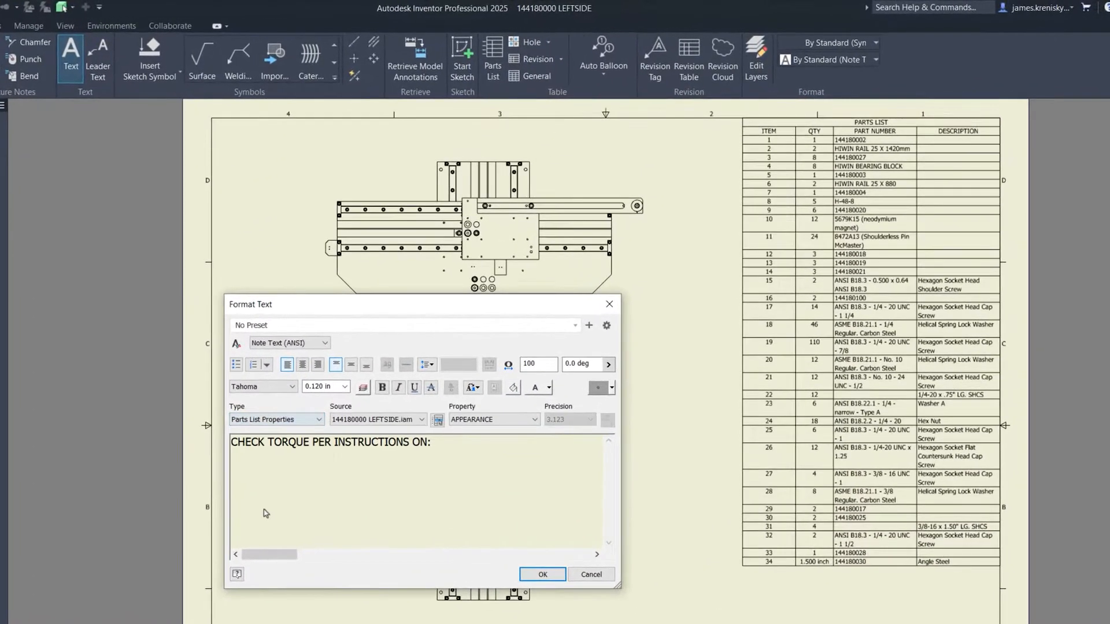
Insert the DESCRIPTION property of parts list item 27 on the note's second line
left_click(466, 421)
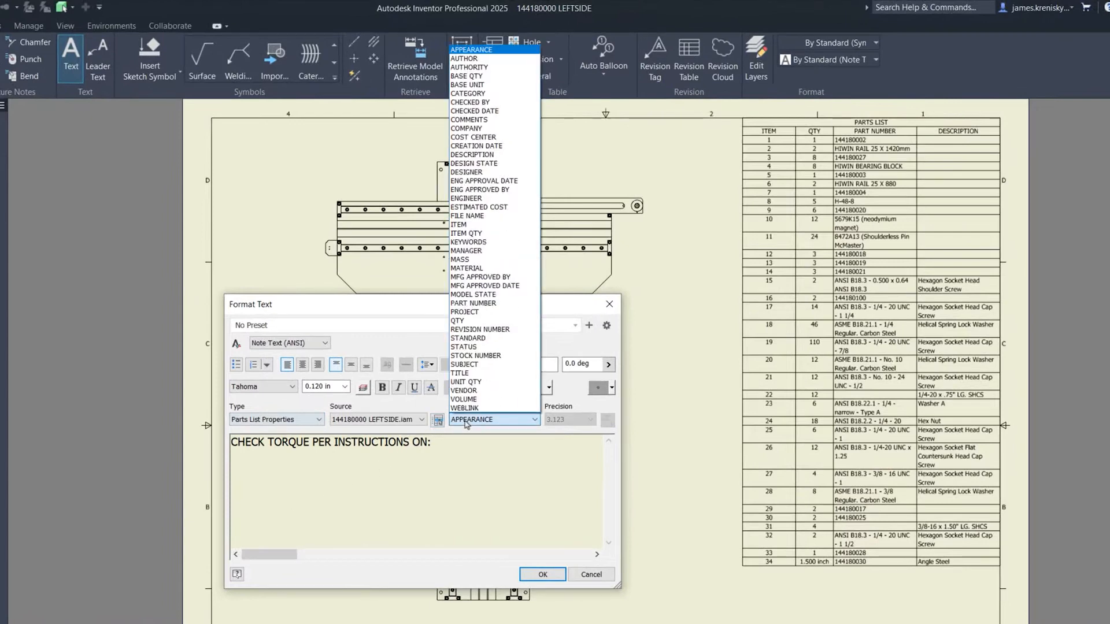
left_click(479, 156)
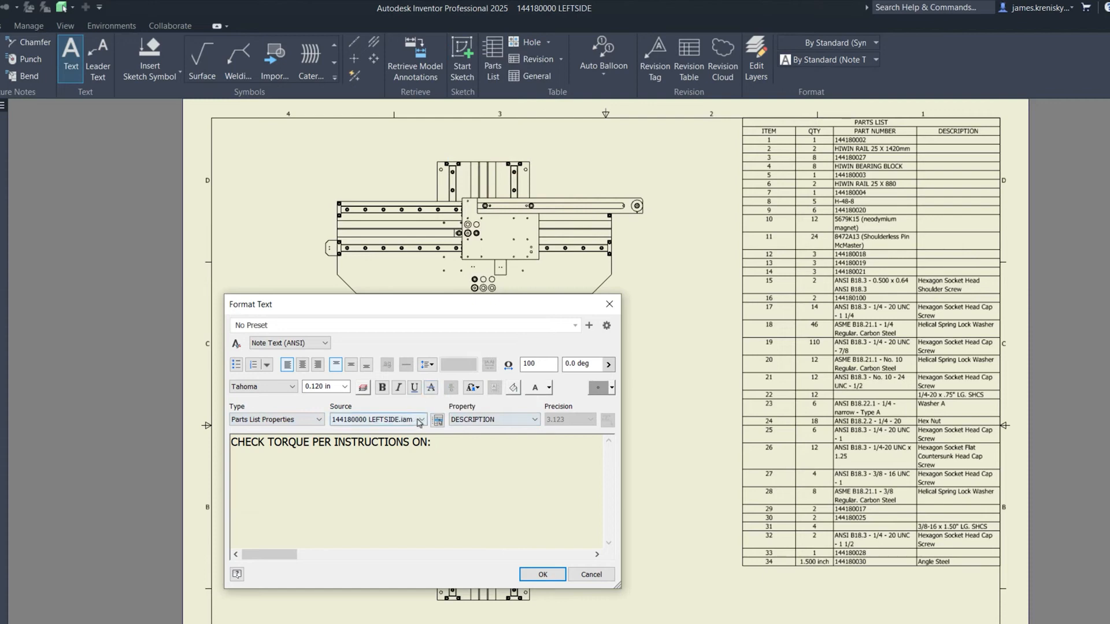
left_click(437, 420)
left_click_drag(348, 165, 348, 284)
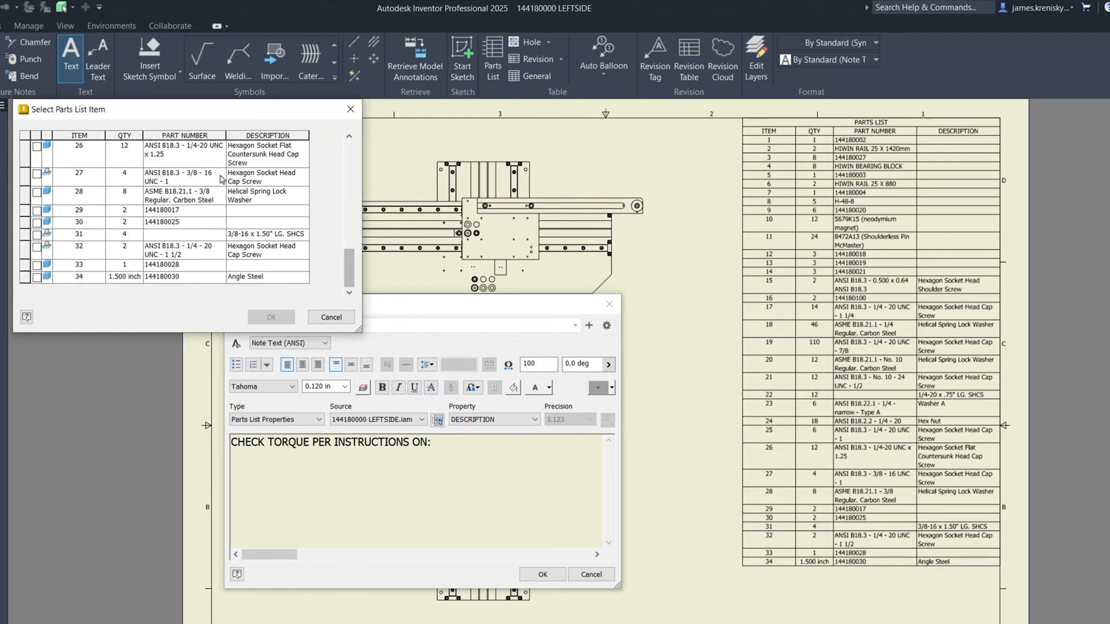
left_click(36, 173)
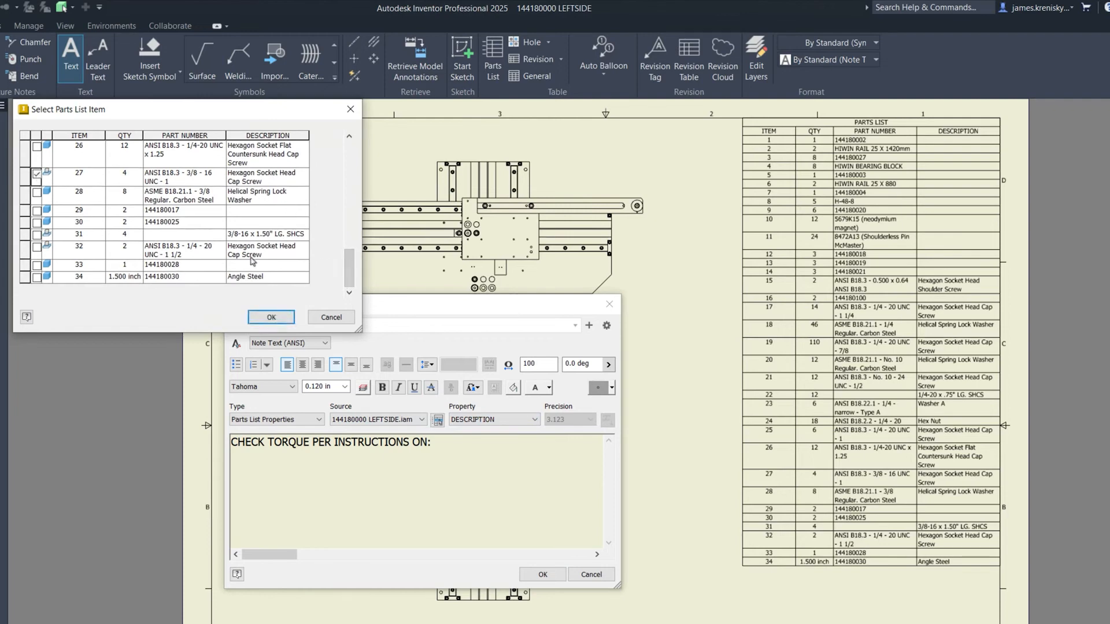
left_click(271, 317)
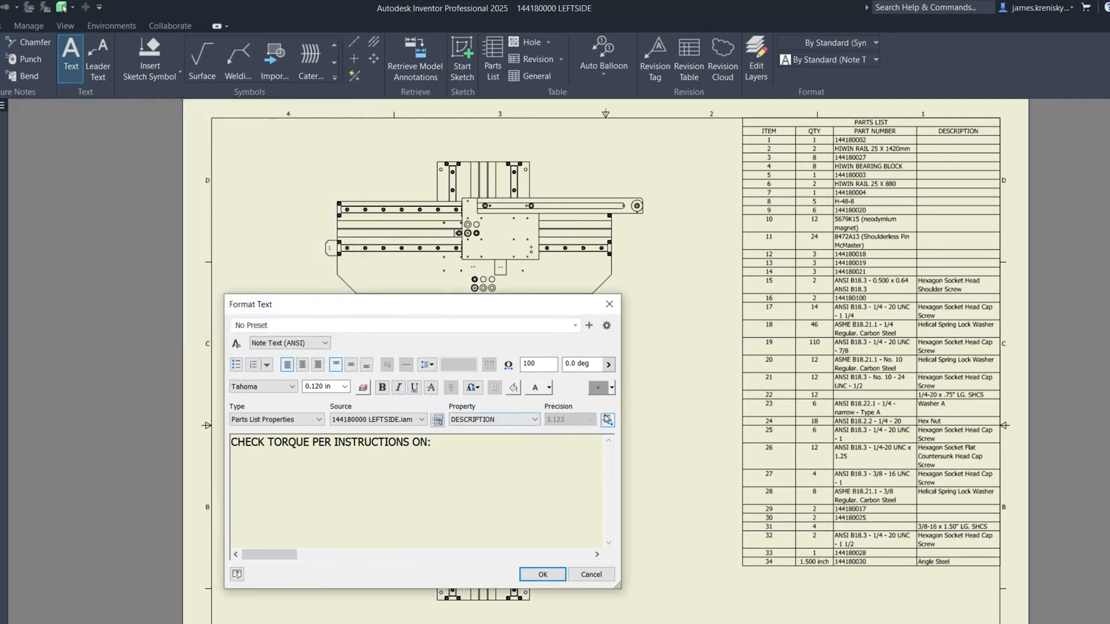
left_click(607, 419)
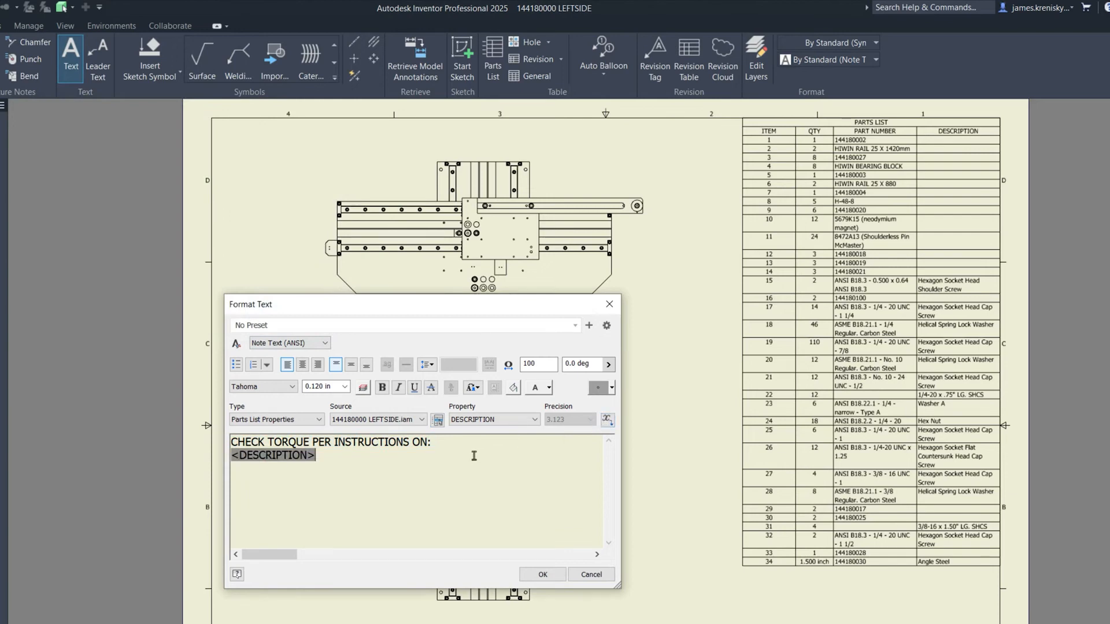
Add a quantity label and the linked QTY property after the description, and finish the note
left_click(508, 419)
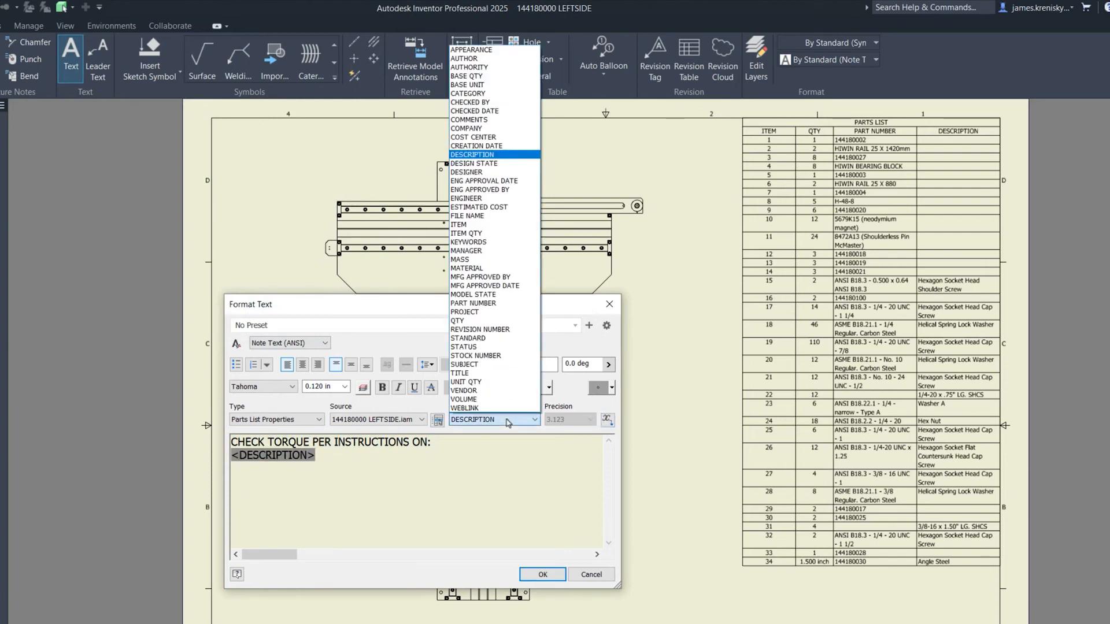
left_click(457, 321)
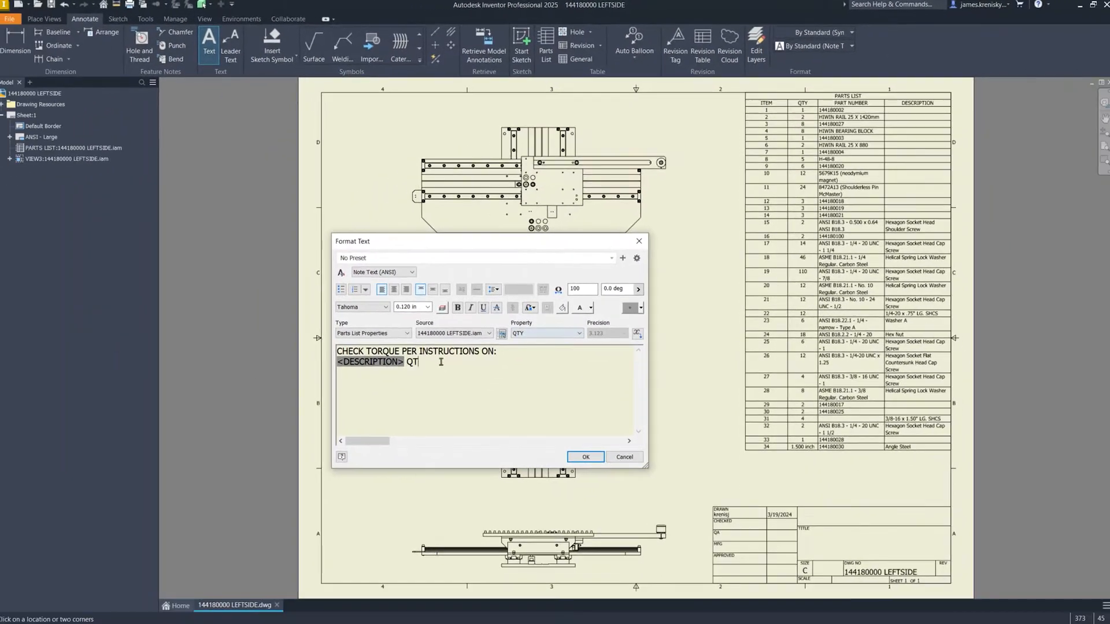
left_click(637, 335)
left_click(581, 457)
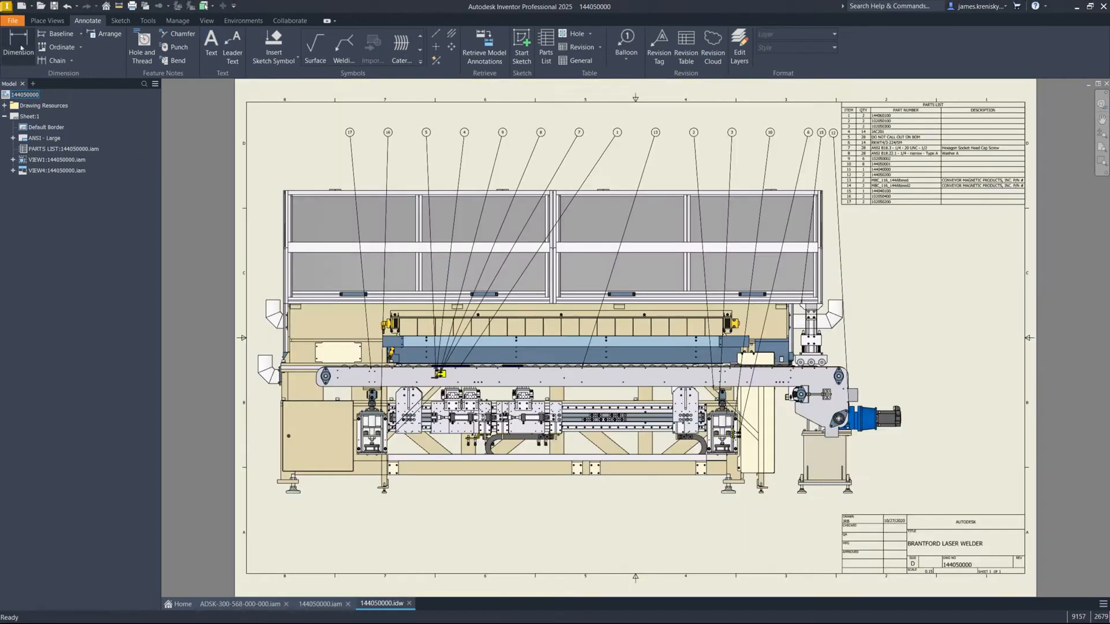
Dimension the vertical distance between the light-blue beam's top edge and the carriage plate's top edge in the front view of 144050000.idw
key("d")
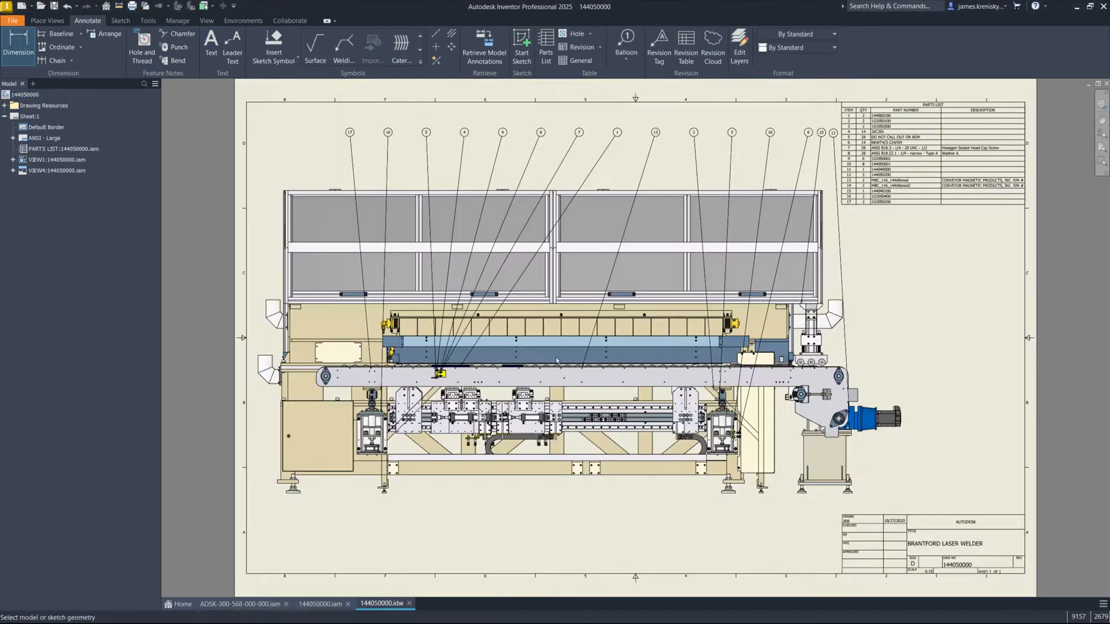
left_click(554, 402)
left_click(556, 337)
Give the new vertical dimension's text a white background fill
key("z")
left_click_drag(537, 353, 596, 393)
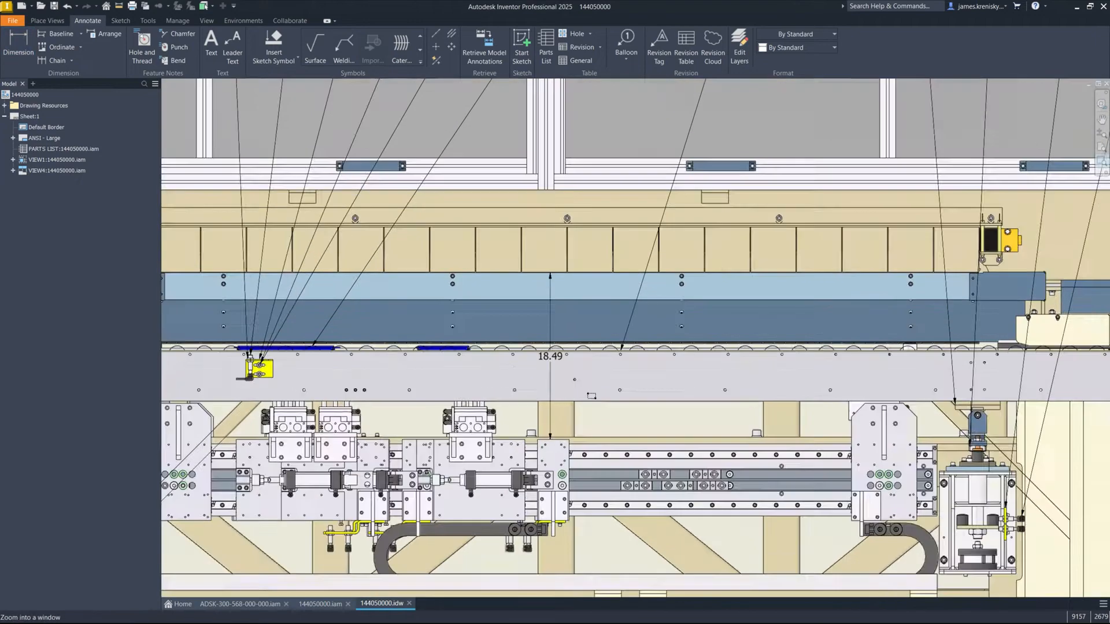
key("Escape")
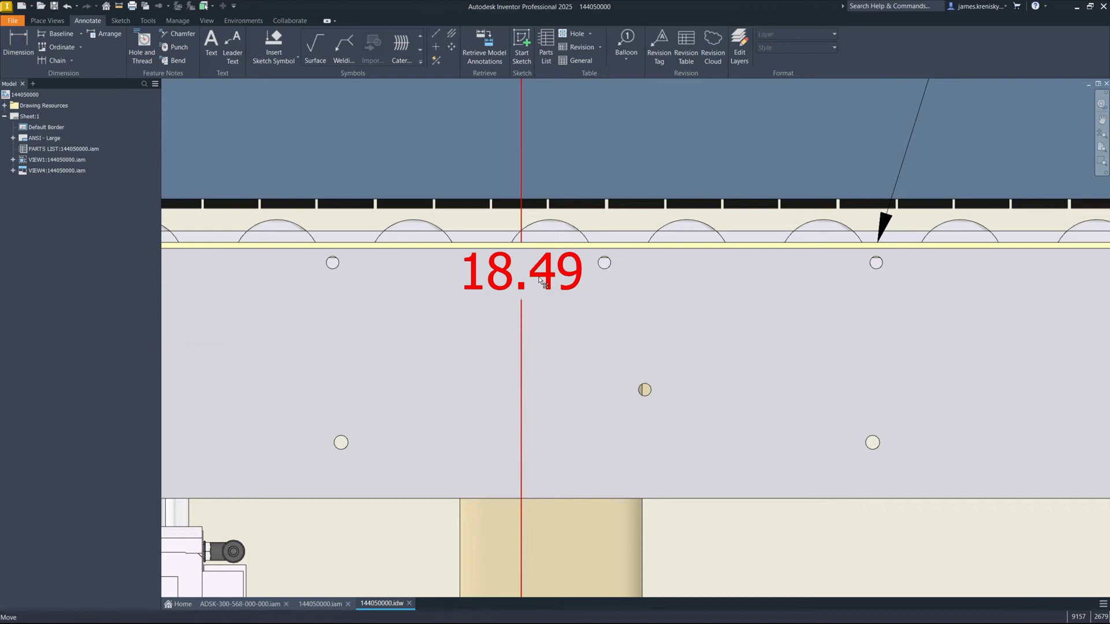
double_click(542, 281)
left_click(366, 125)
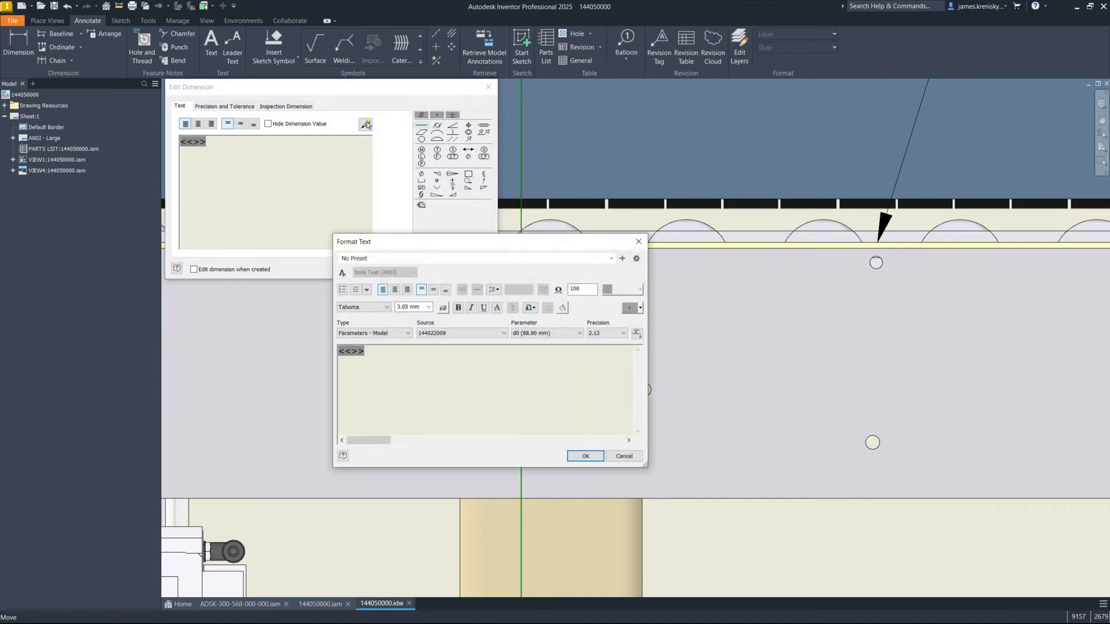
left_click(562, 308)
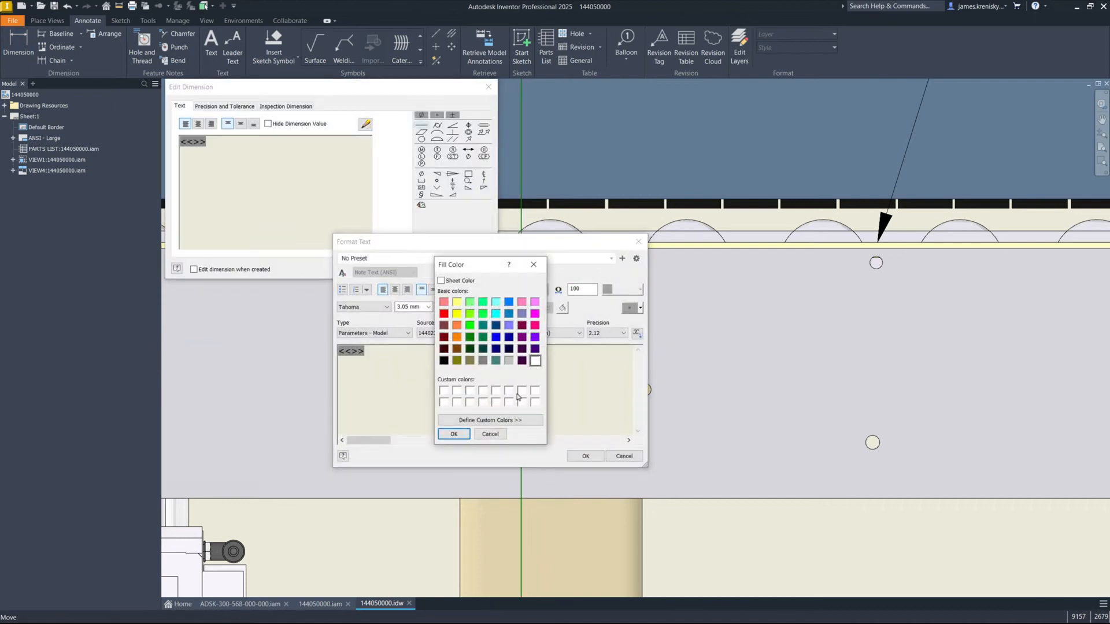
left_click(453, 438)
left_click(584, 456)
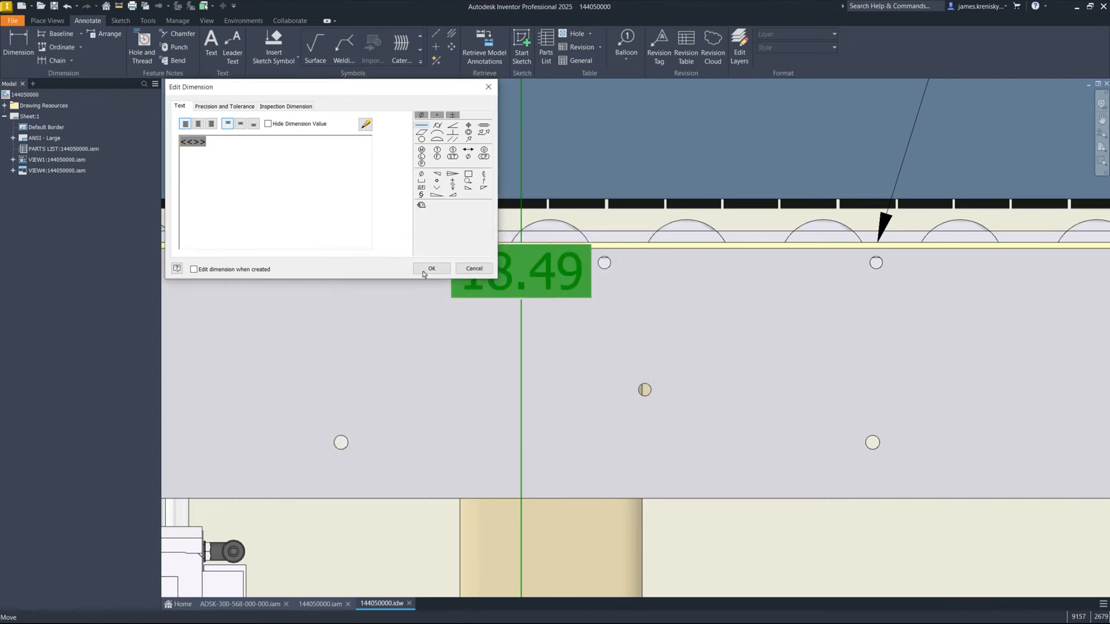
left_click(431, 268)
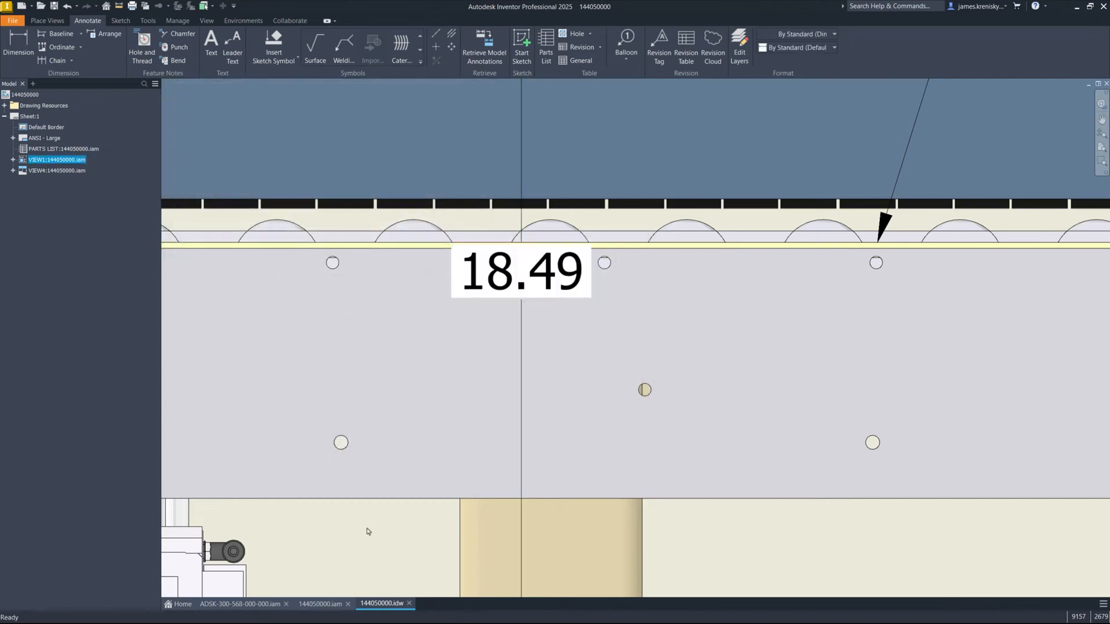
left_click(1101, 148)
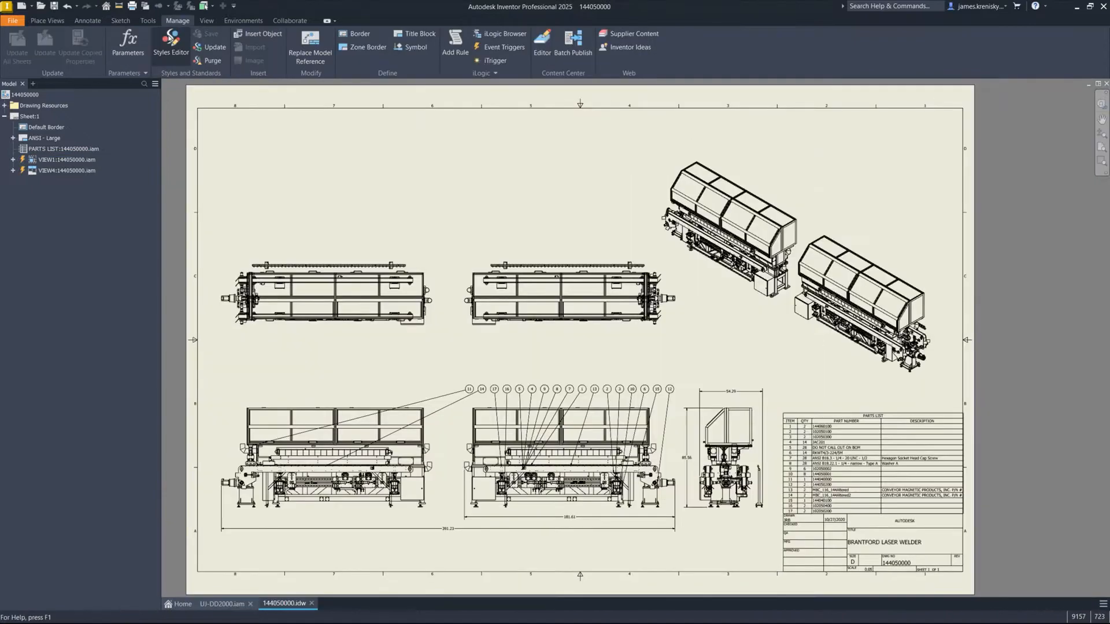
Set the default sorting of the Parts List (ANSI) style to ITEM in ascending order
left_click(170, 37)
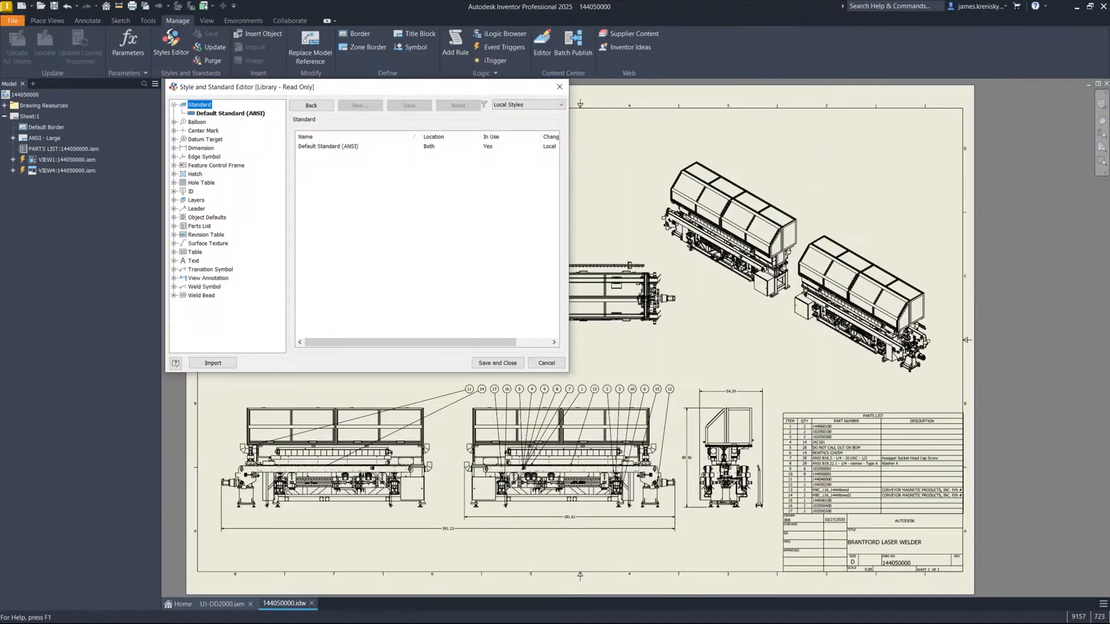
left_click(174, 226)
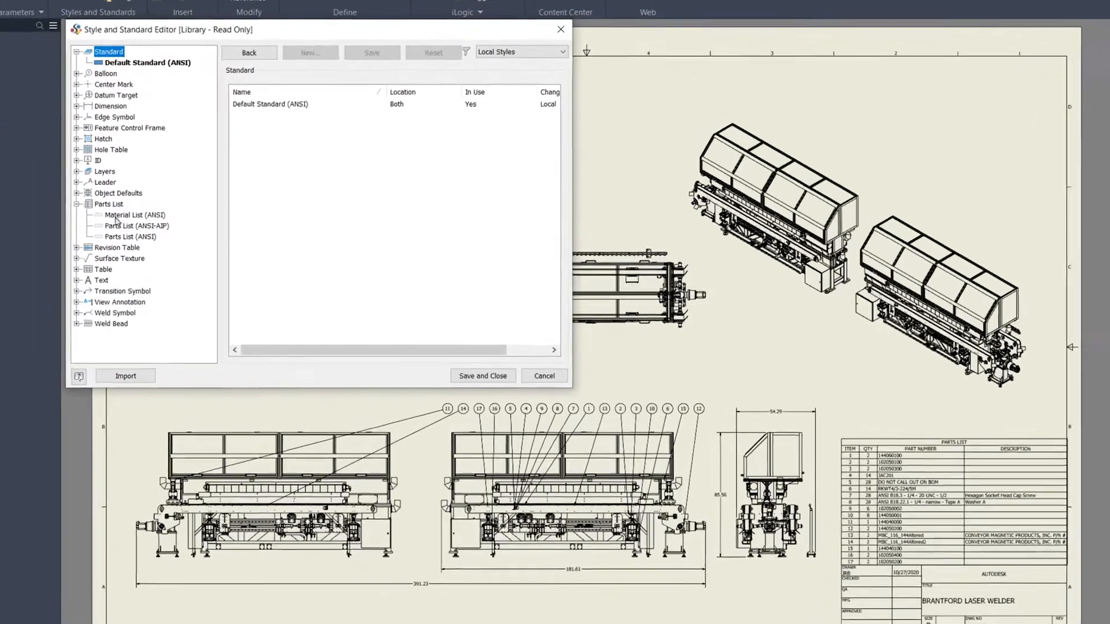
left_click(223, 252)
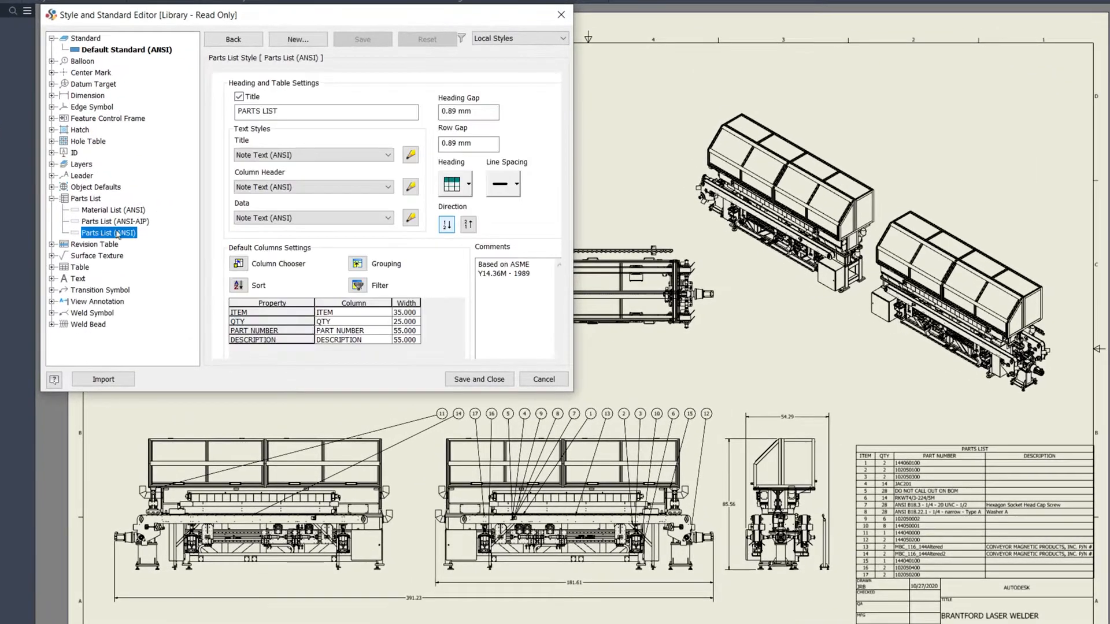
left_click(239, 285)
left_click(144, 53)
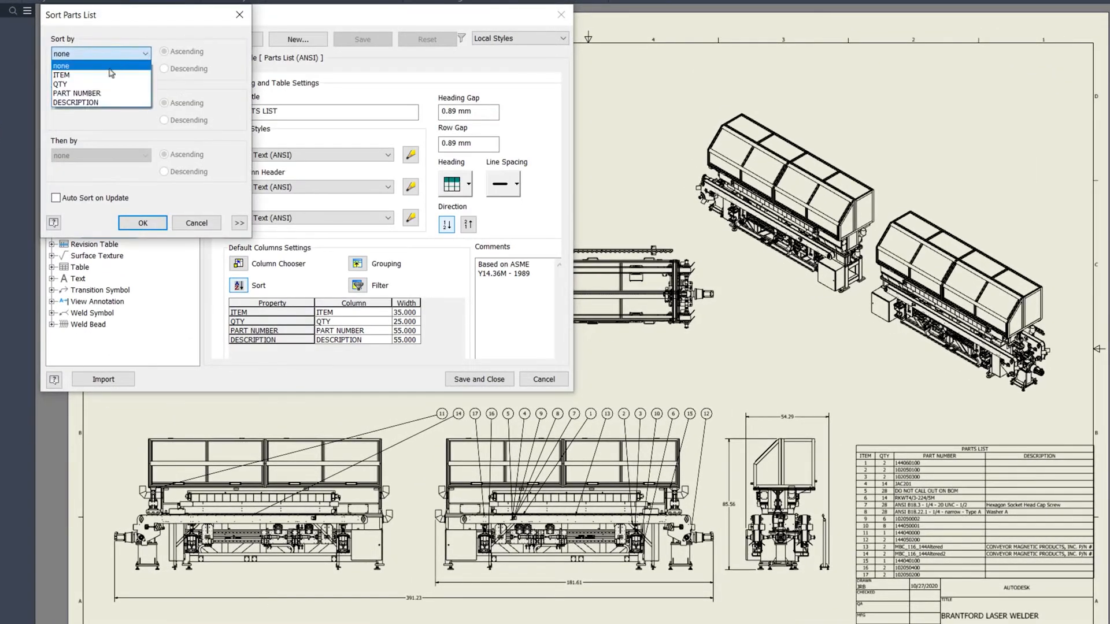
left_click(89, 75)
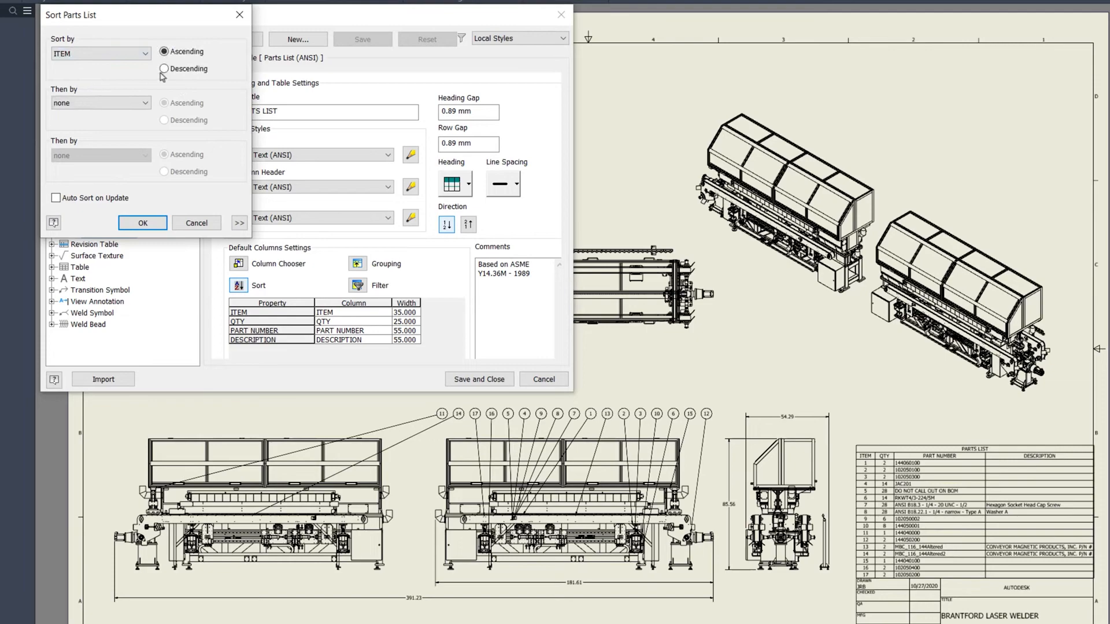
left_click(141, 223)
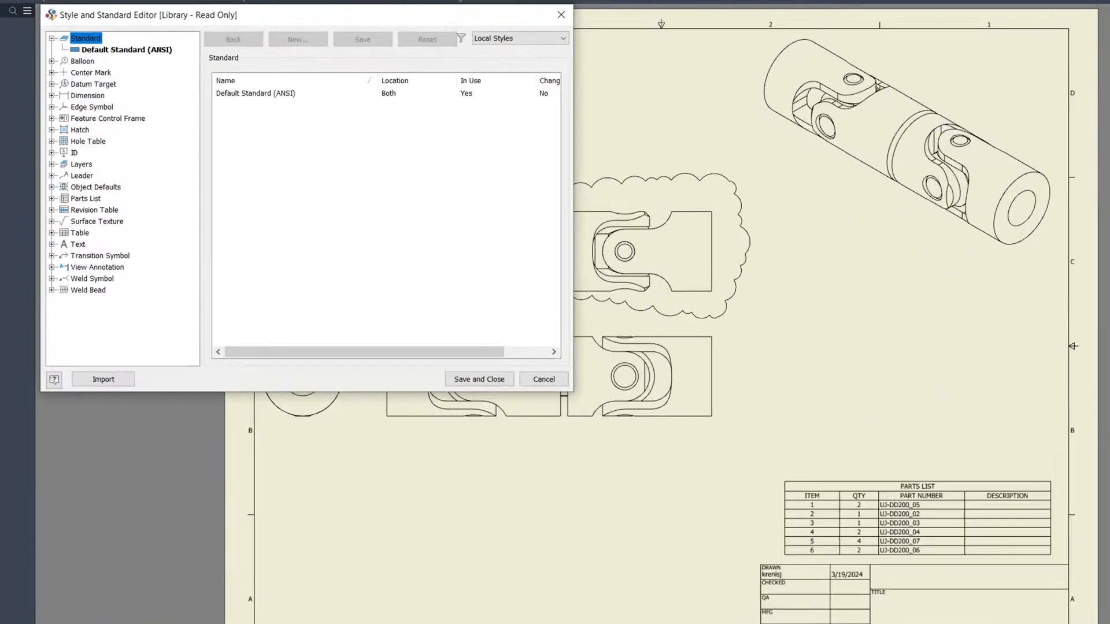
Set the Revision Table (ANSI) style's revision index default to Alpha and save the style
left_click(52, 211)
left_click(112, 222)
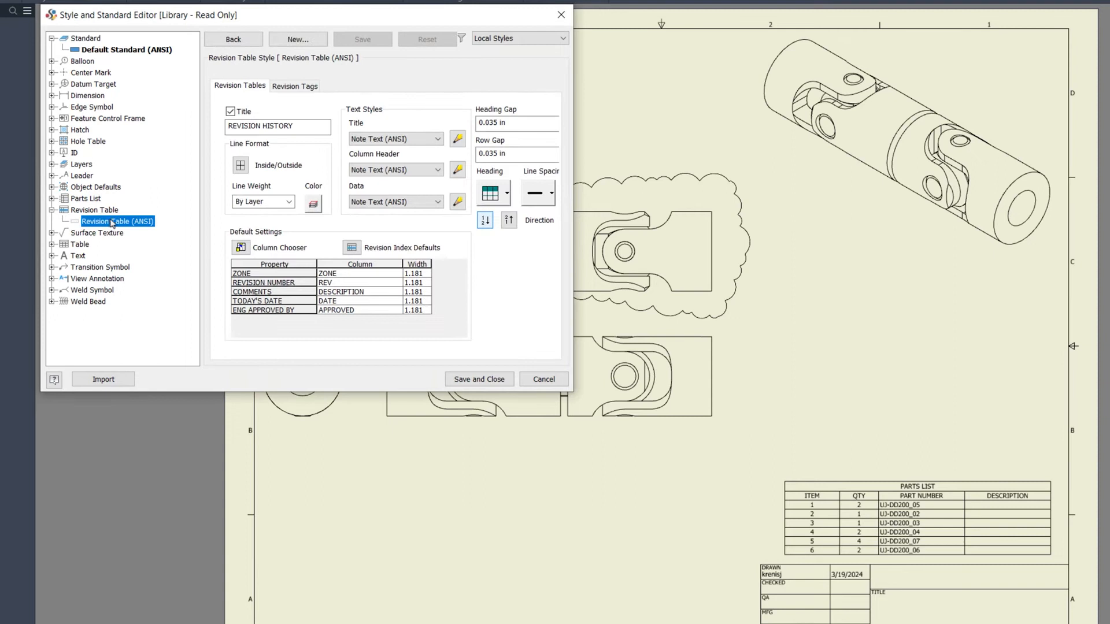
left_click(351, 248)
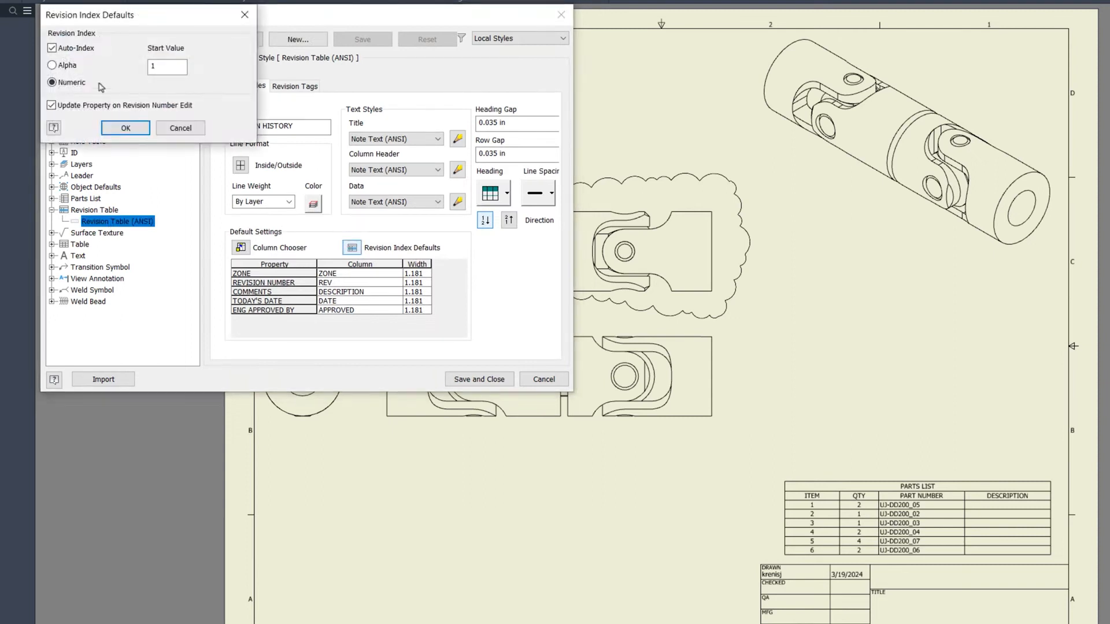
left_click(52, 65)
left_click(126, 128)
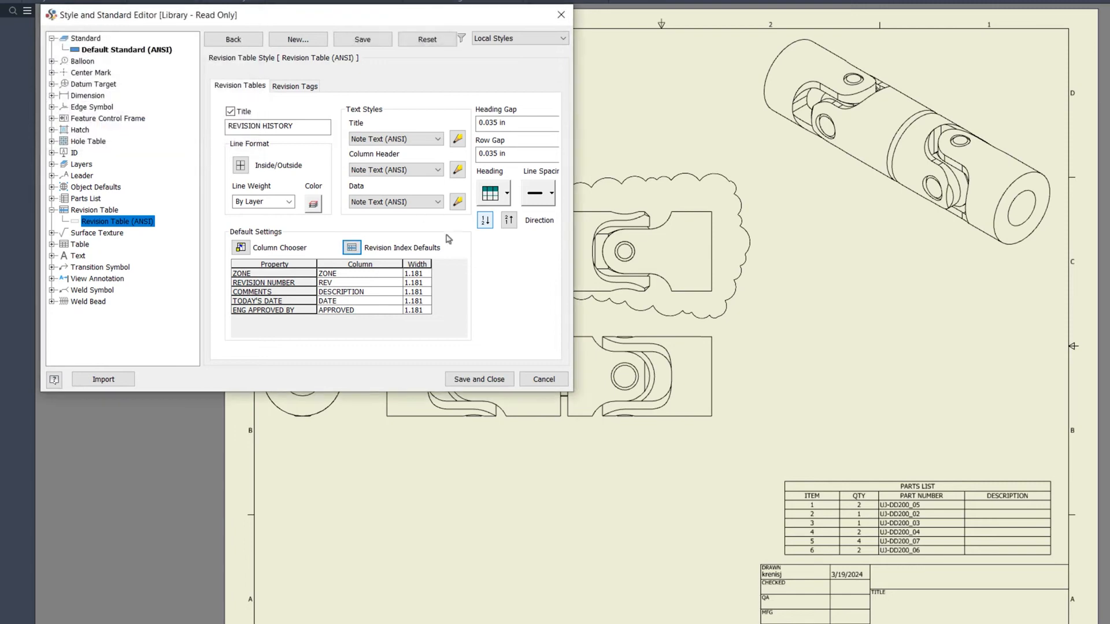
left_click(480, 379)
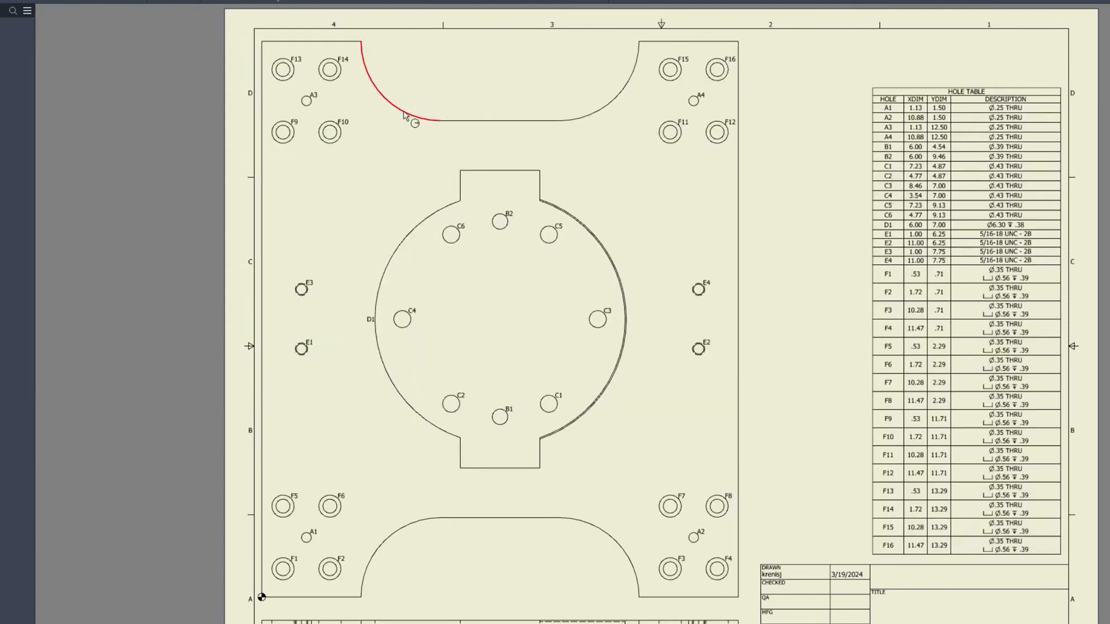
Add a radius dimension to the left corner arc of the plate's upper cutout and hide its extension line
left_click(412, 113)
left_click(496, 76)
right_click(508, 85)
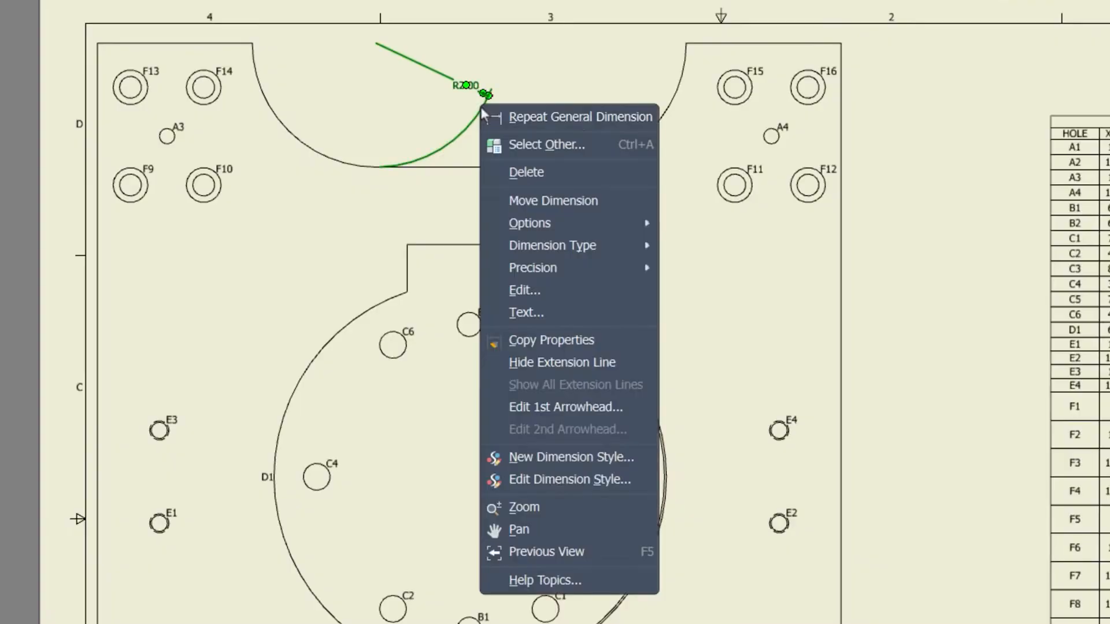
left_click(601, 362)
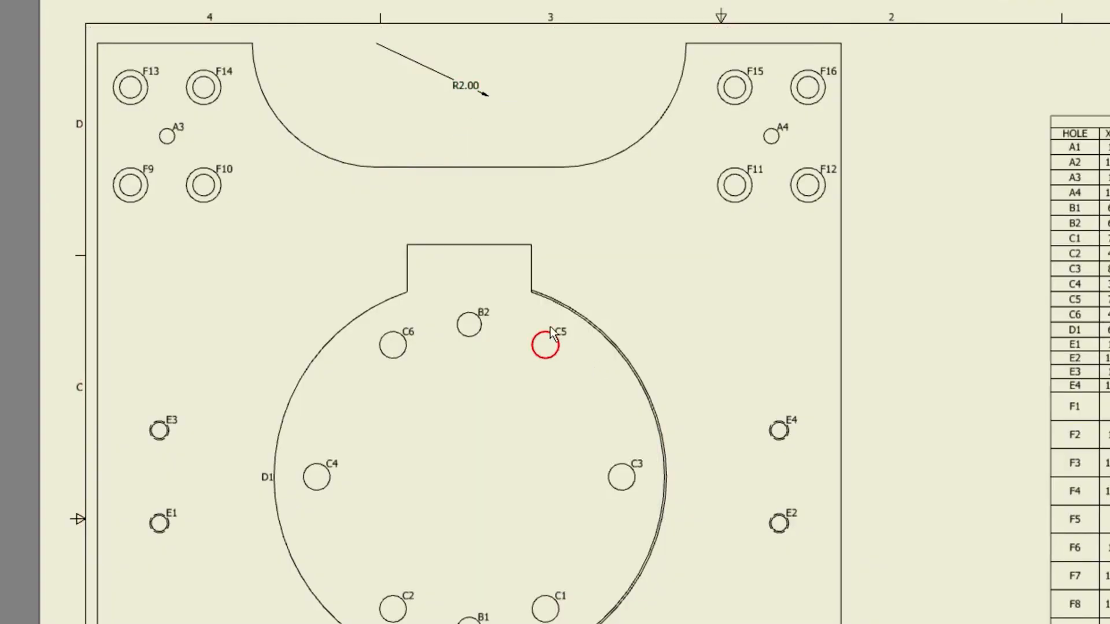
Show all extension lines of the cutout's radius dimension again
right_click(490, 99)
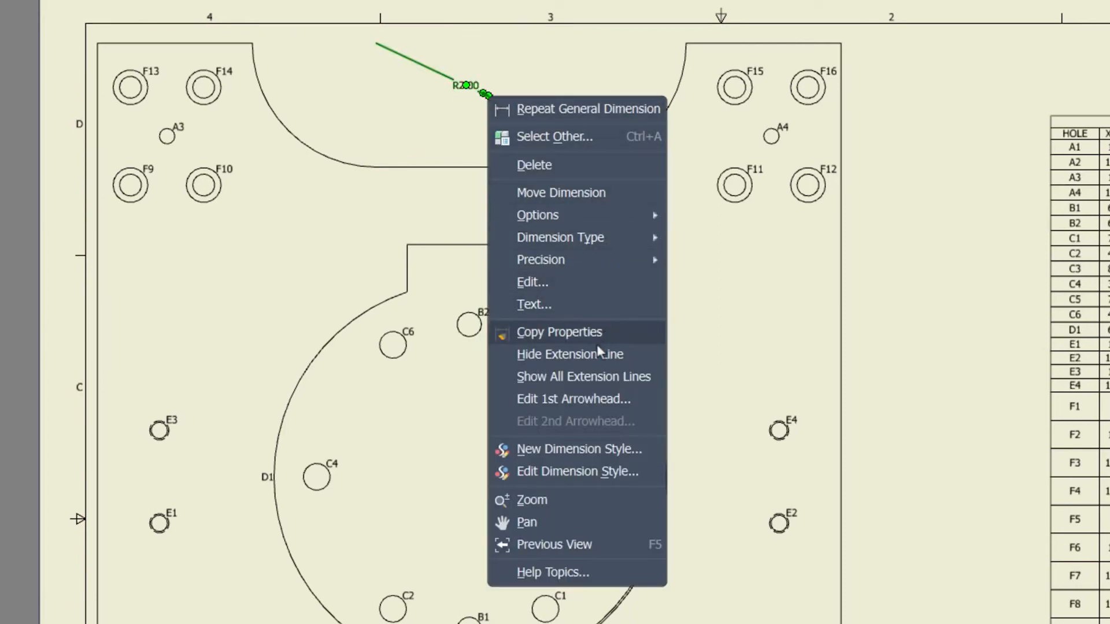
left_click(585, 377)
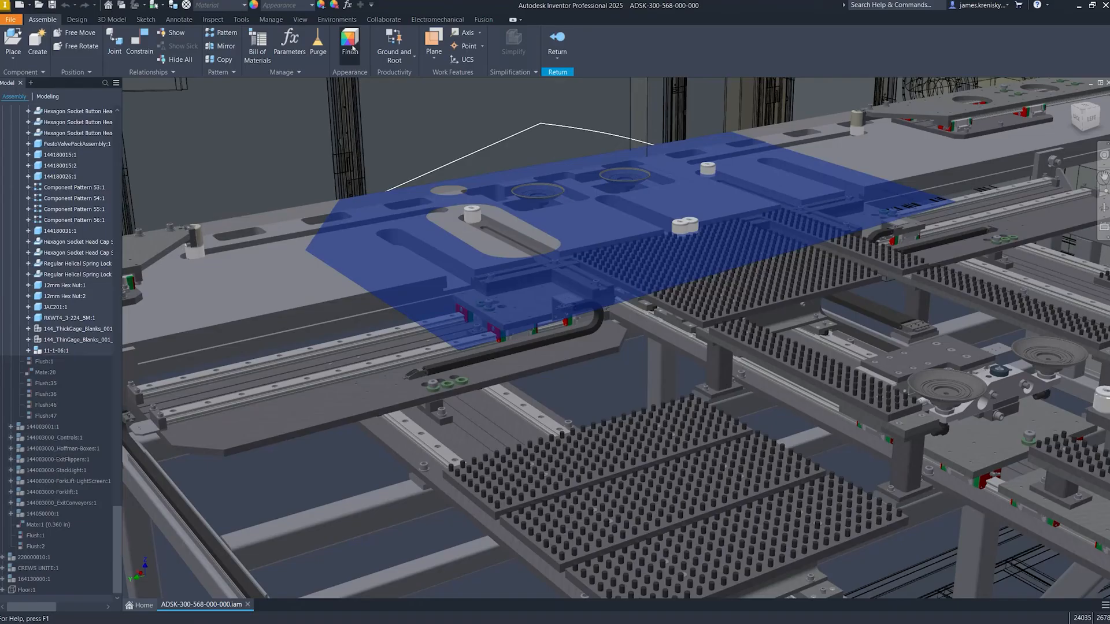
Apply an appearance finish with the Brushed appearance to the chamfered plate under the linear rails, excluding its top face
left_click(352, 47)
left_click(281, 101)
left_click(318, 388)
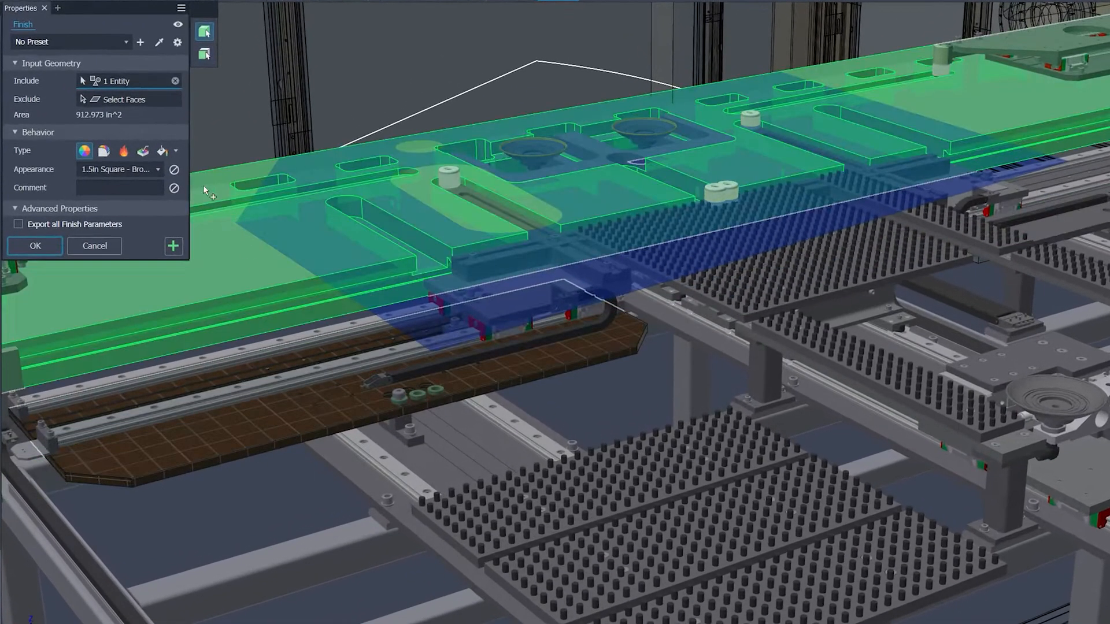
left_click(157, 169)
scroll(283, 196, "down", 10)
left_click(133, 303)
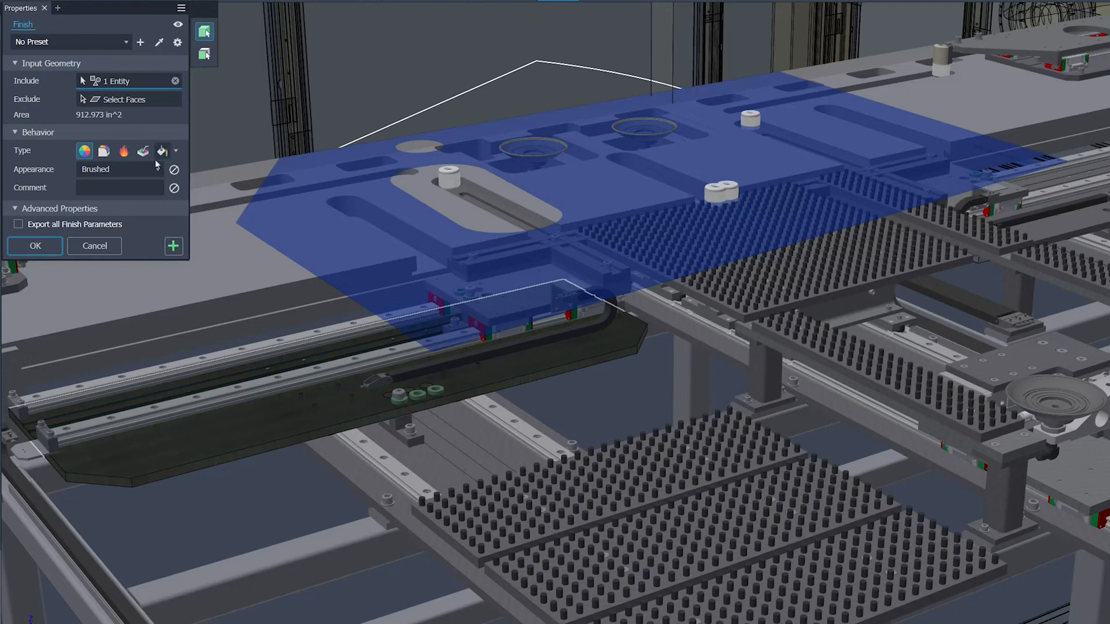
left_click(135, 103)
left_click(250, 415)
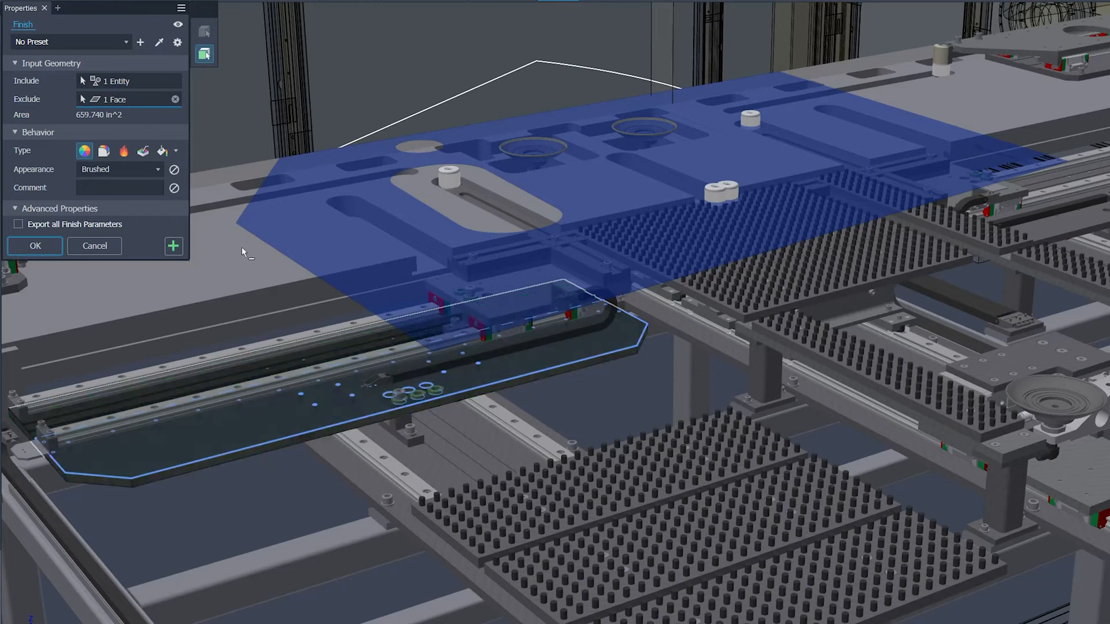
left_click(174, 247)
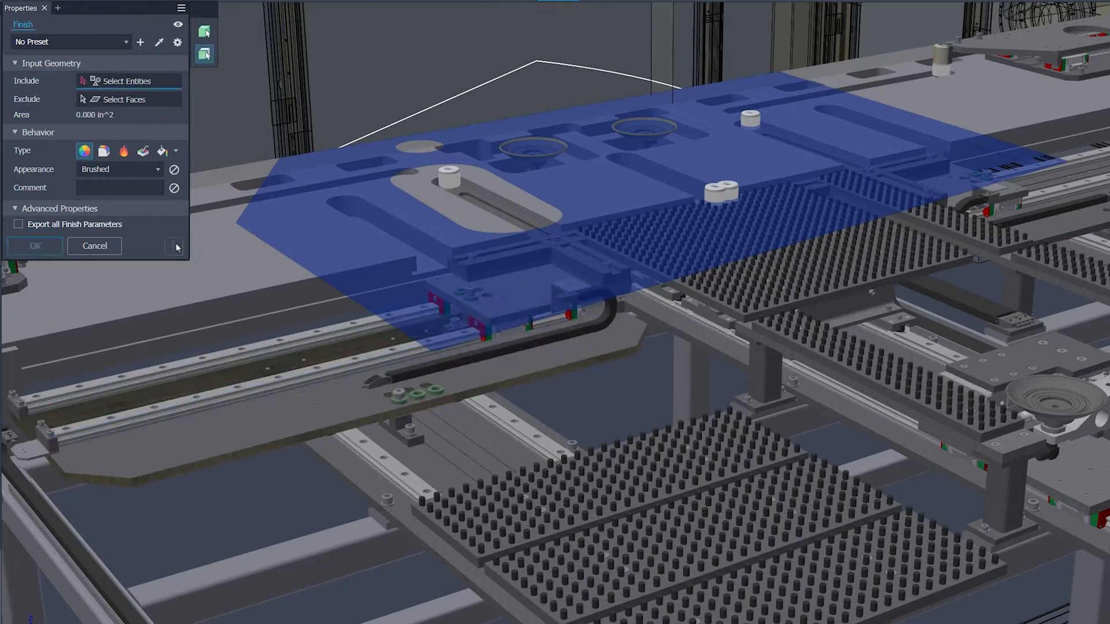
Apply a Polishing finish with the smooth dark forest appearance to the plate's top face, with description, short description and comment turned off
left_click(142, 151)
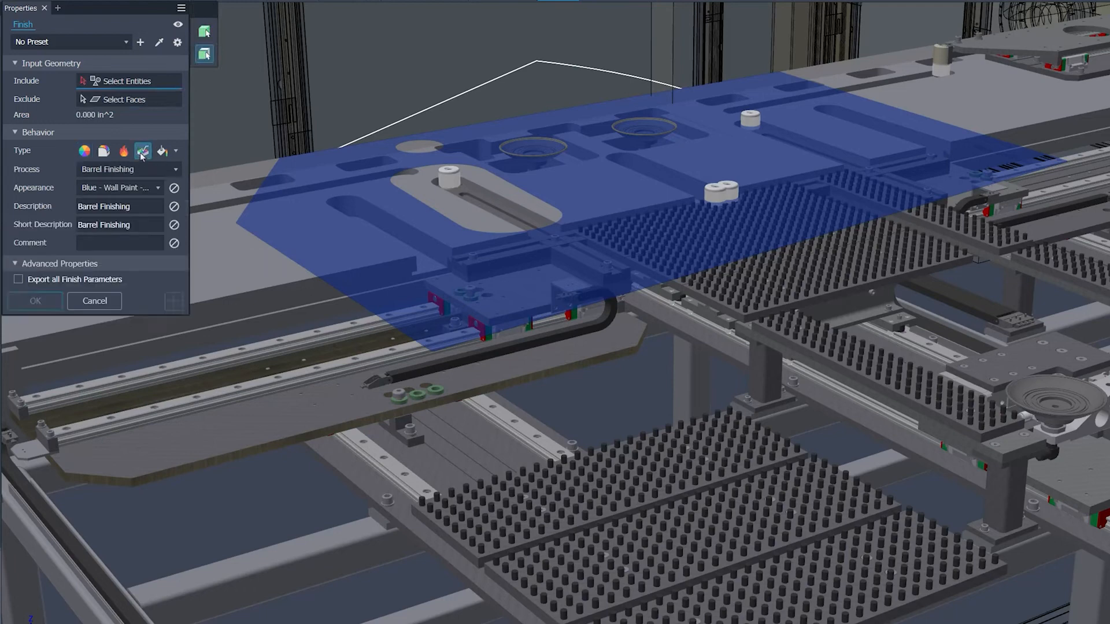
left_click(129, 170)
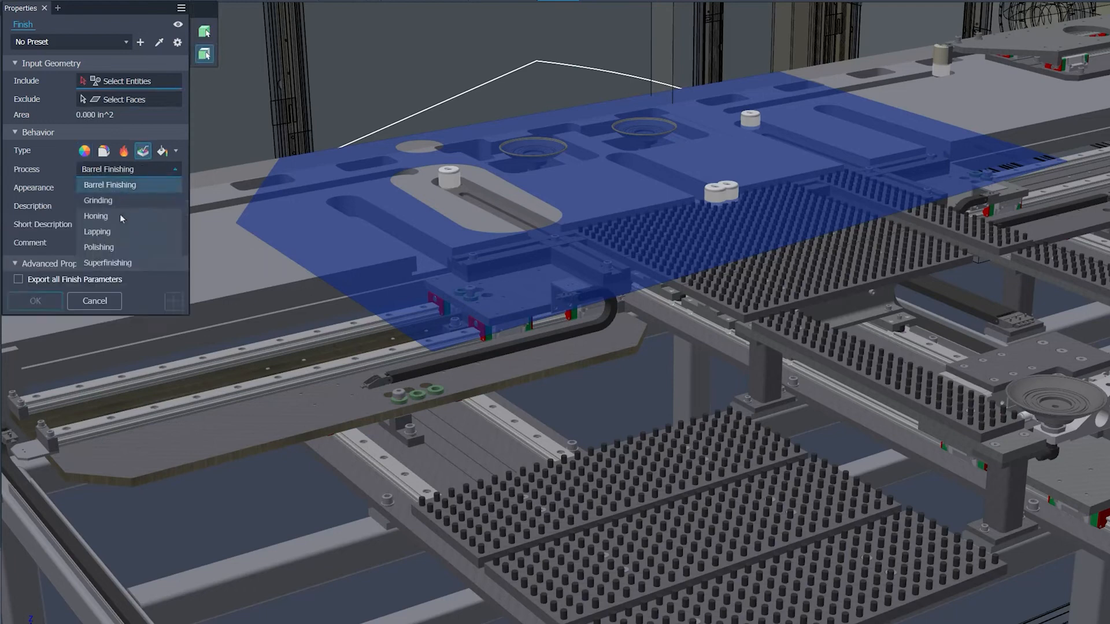
left_click(118, 248)
left_click(174, 224)
left_click(174, 206)
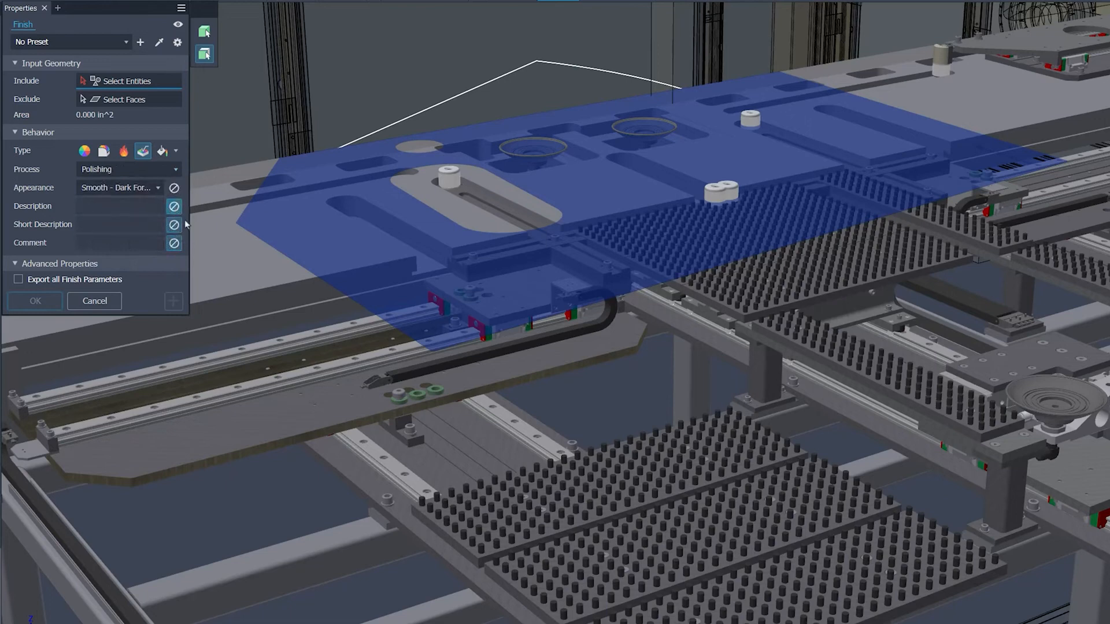
left_click(240, 415)
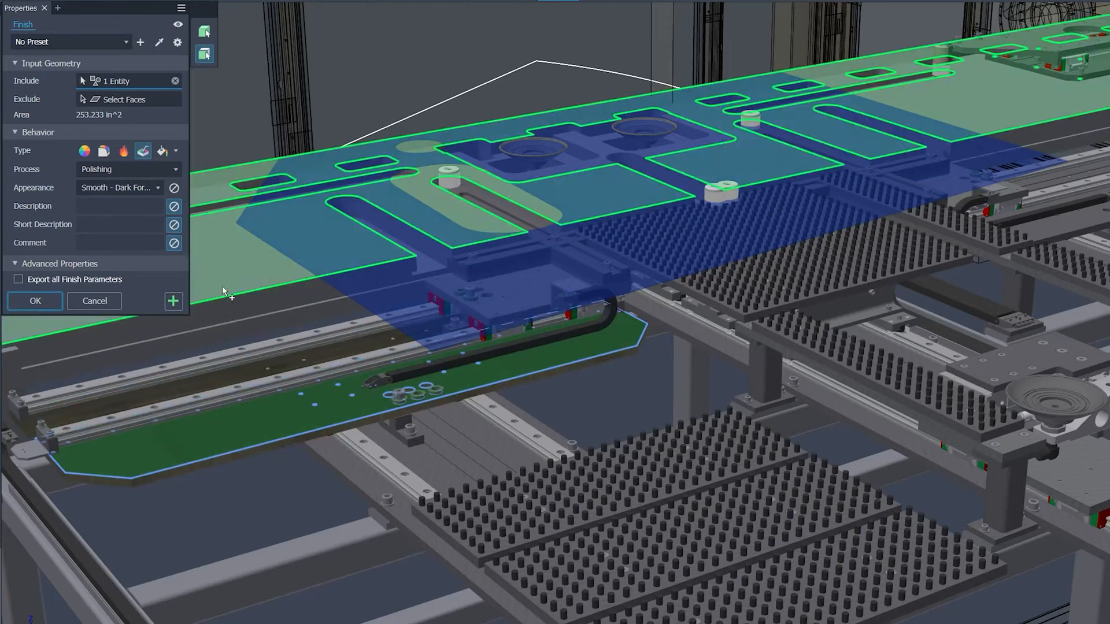
left_click(36, 301)
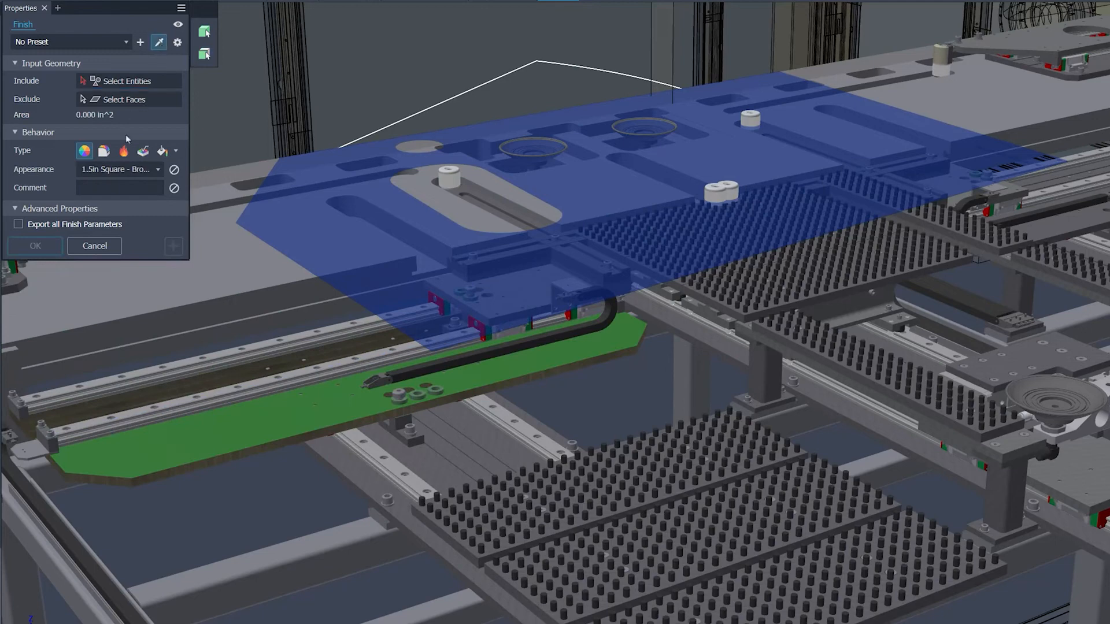
Reuse the green face's Polishing finish settings on the matching plate at the far rails, and open the finish library location
left_click(169, 456)
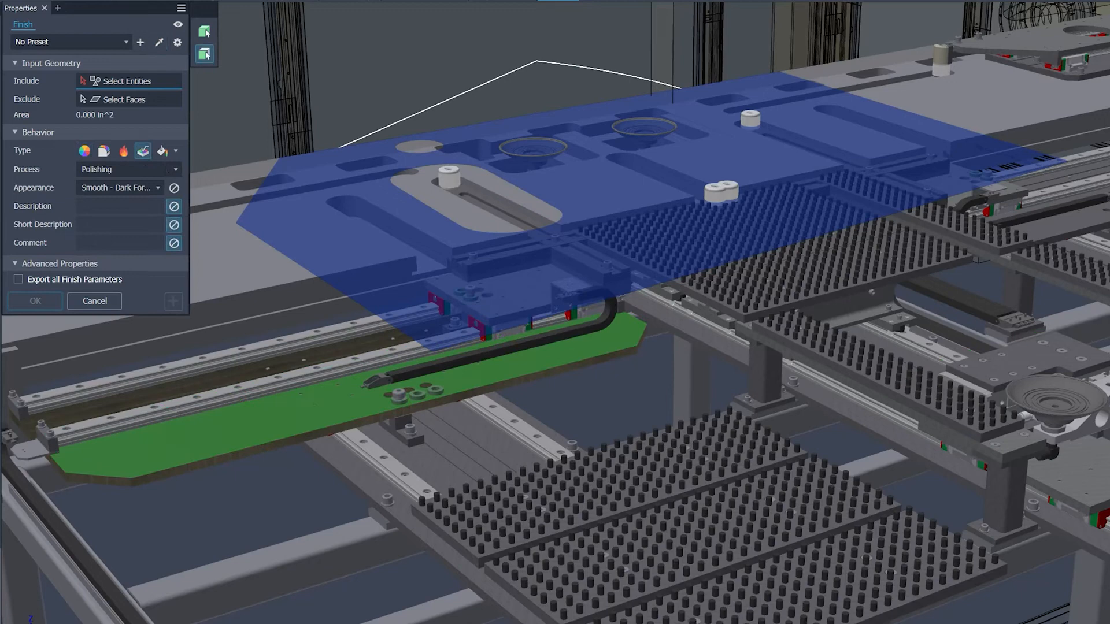
left_click(994, 223)
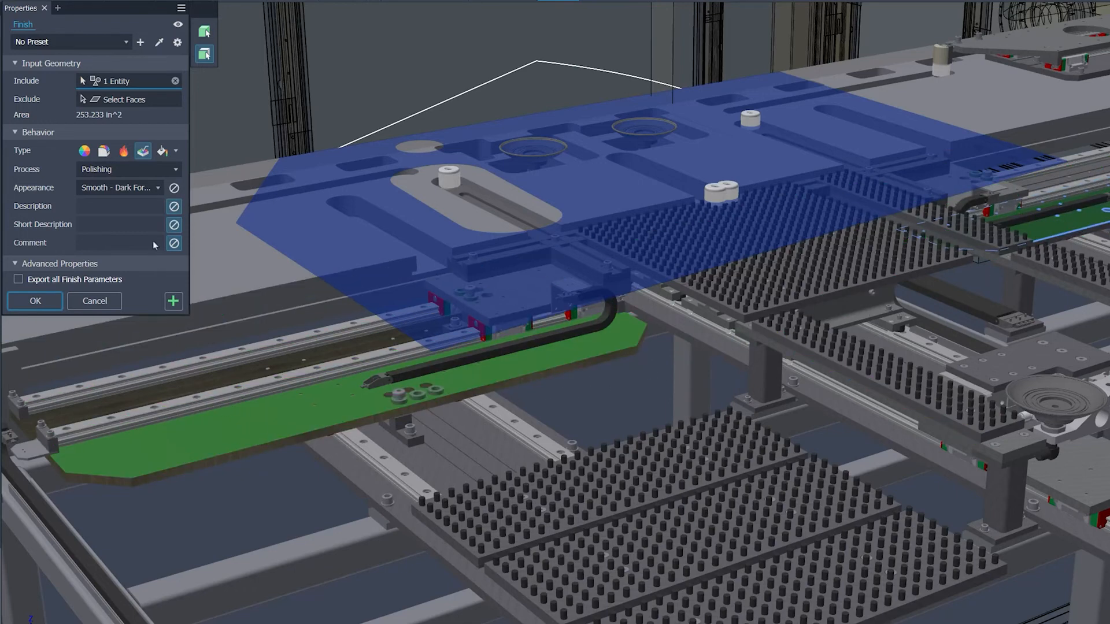
left_click(181, 8)
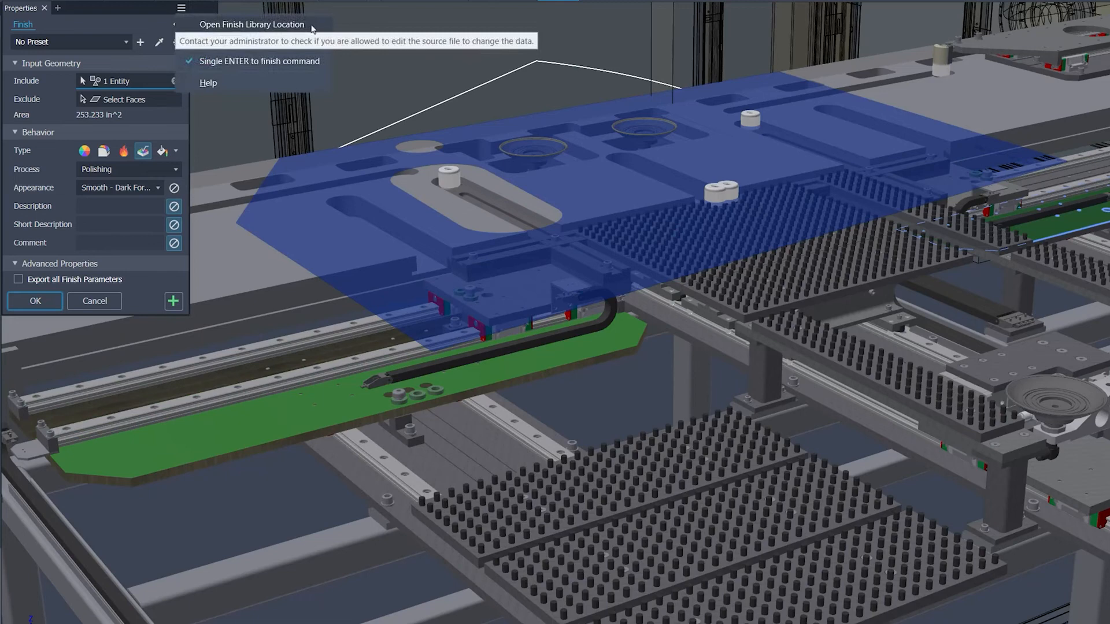
left_click(312, 27)
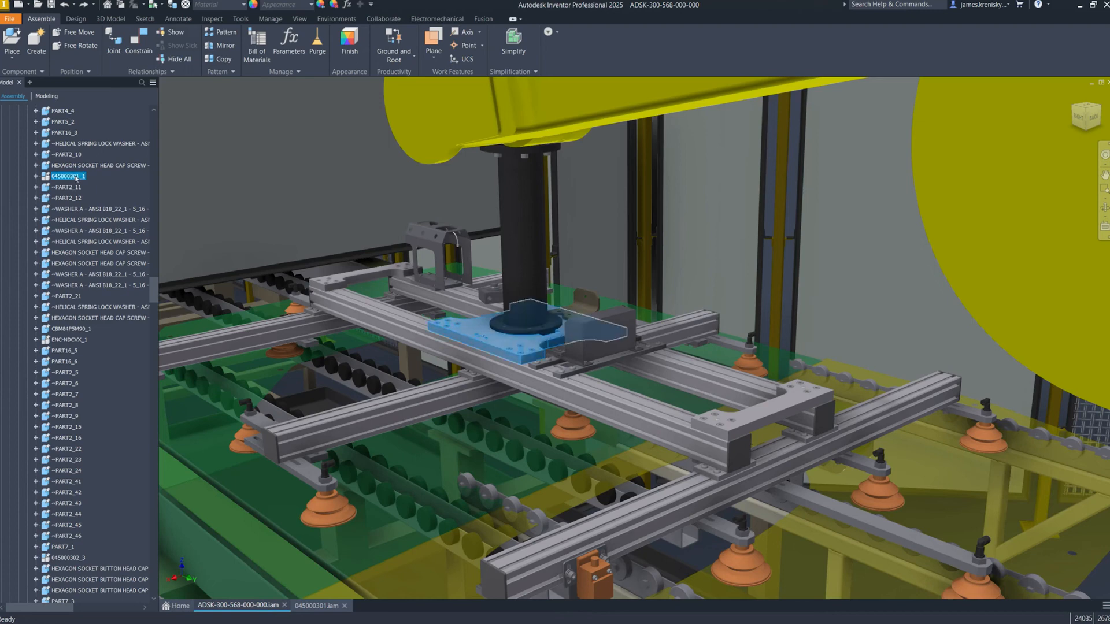
Open the 045000301 subassembly separately and start a blind counterbore hole on the plate's two sketch points
right_click(76, 177)
left_click(116, 206)
left_click(93, 40)
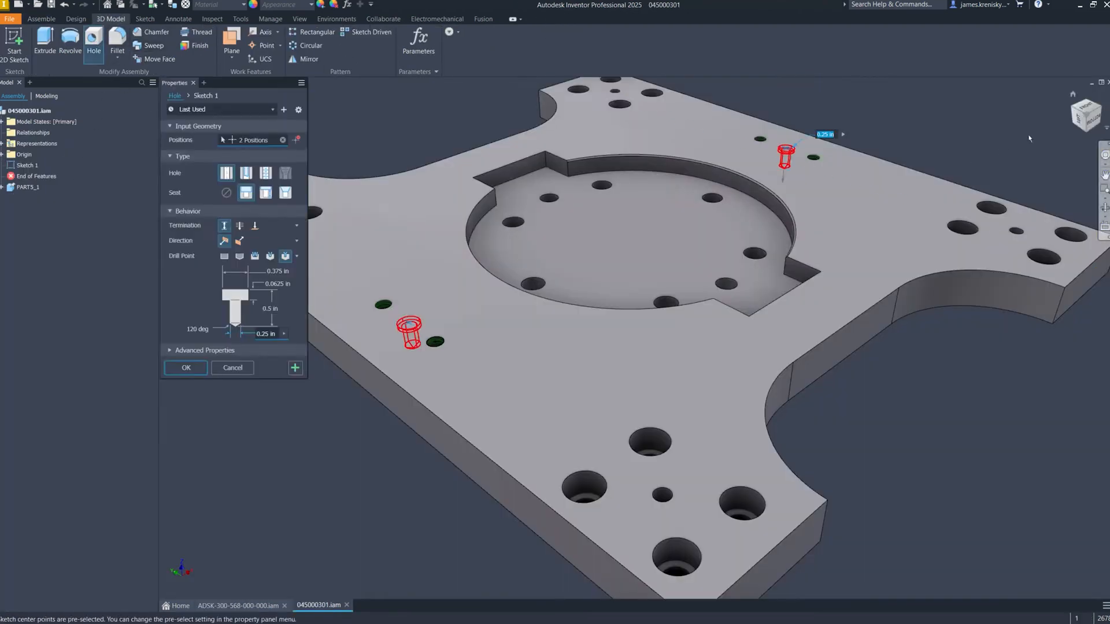
left_click(1090, 121)
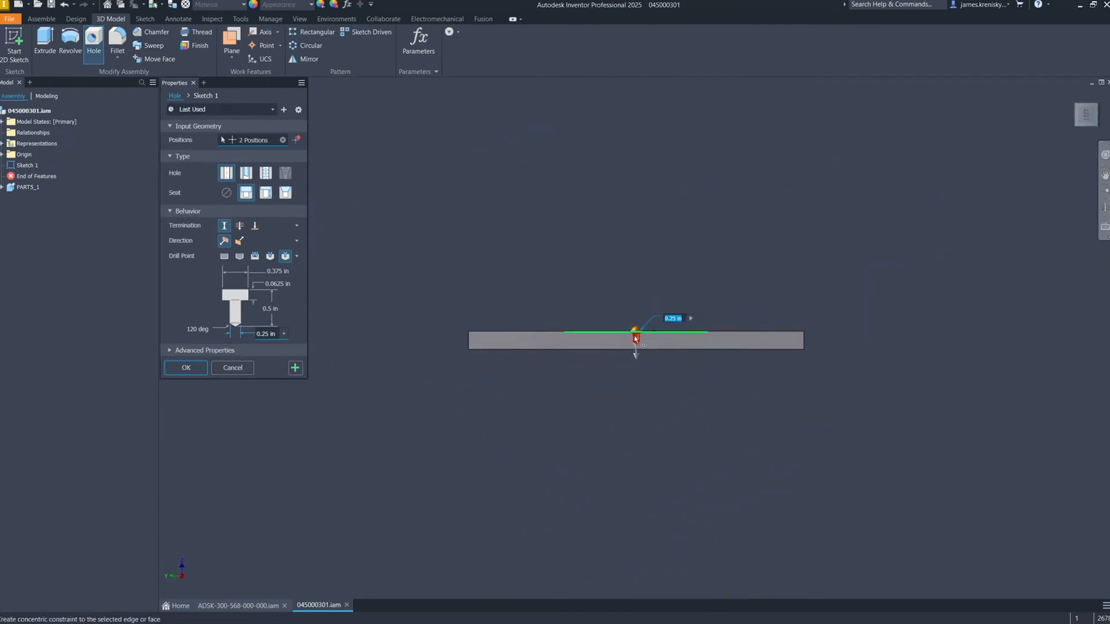
scroll(670, 338, "down", 10)
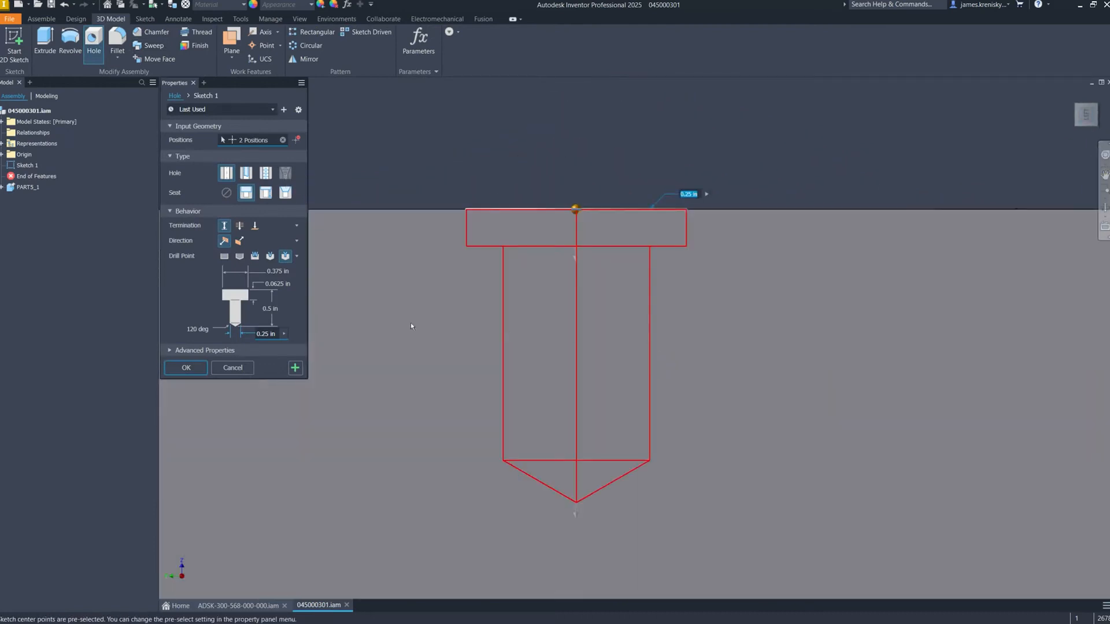
Use the angled drill point with depth measured to the tip and set its angle to 114 degrees
left_click(270, 256)
left_click(255, 257)
left_click(270, 257)
left_click(285, 257)
key("Tab")
type("1")
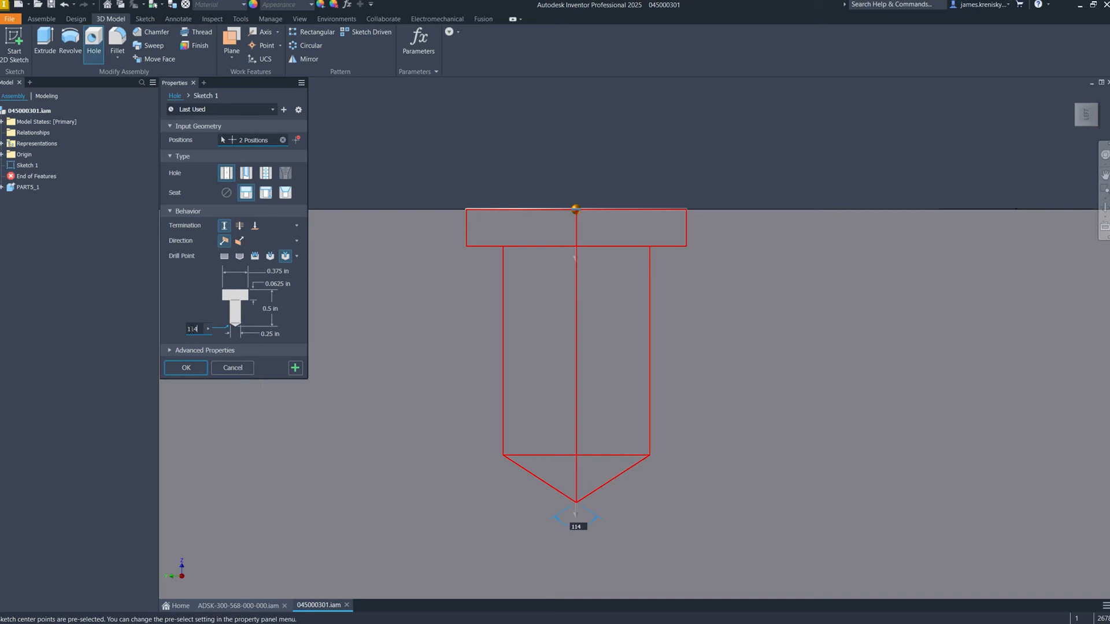
Set the hole diameter to 0.375 in and the counterbore diameter to 0.5 in, and create the two holes
left_click(261, 333)
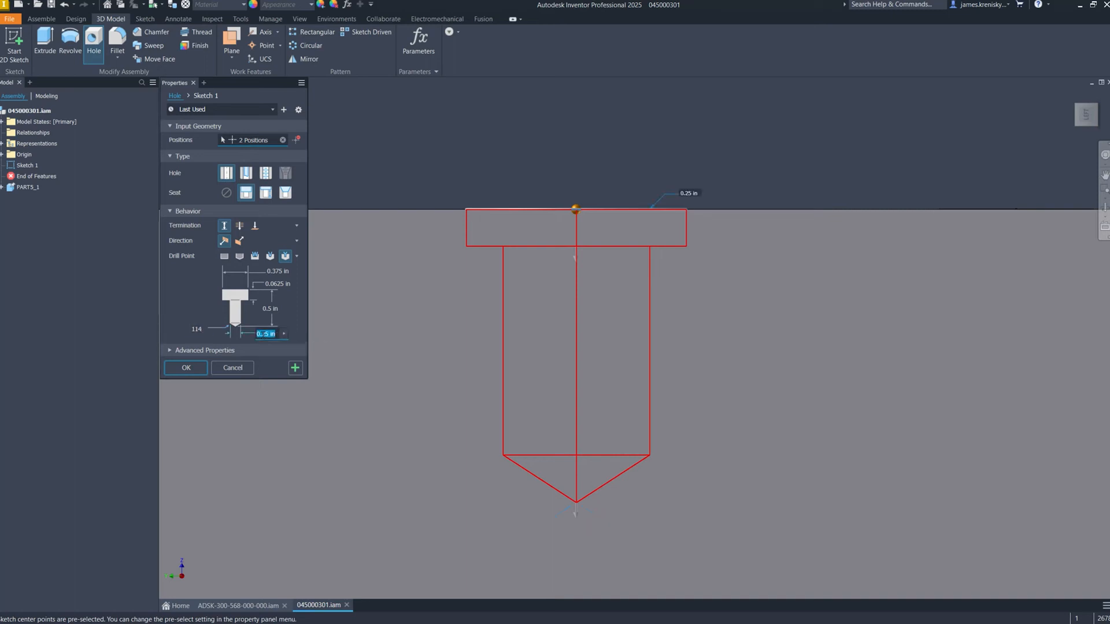
left_click(264, 335)
type("37")
key("Tab")
type(".5")
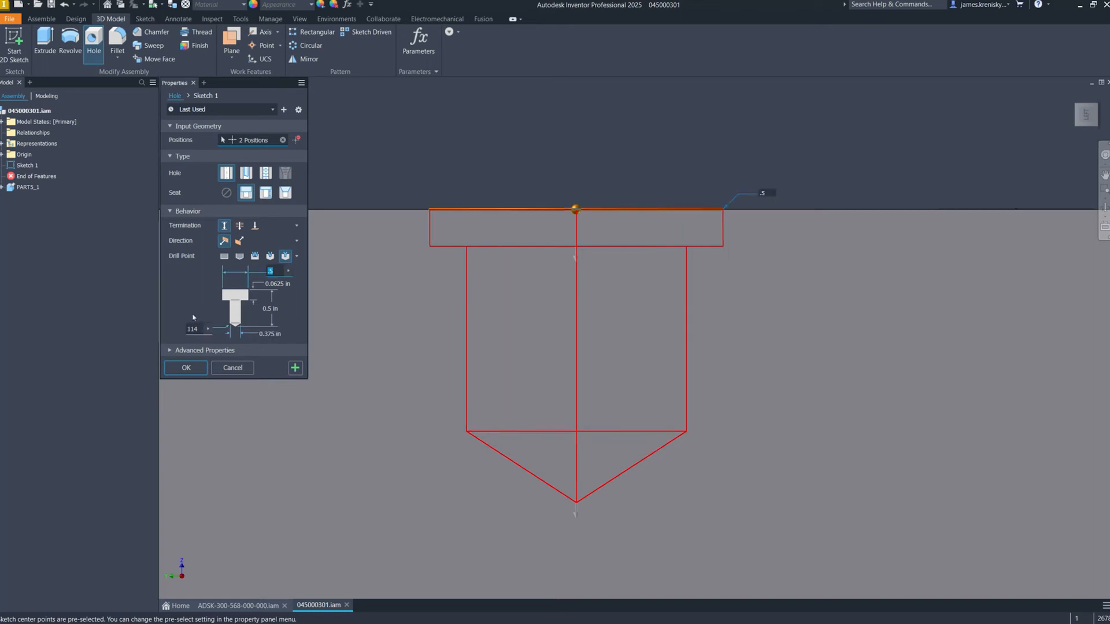
left_click(186, 367)
Create a half section view from the plate's long side face, offset -1.000 in so it cuts the near counterbored hole
left_click(299, 18)
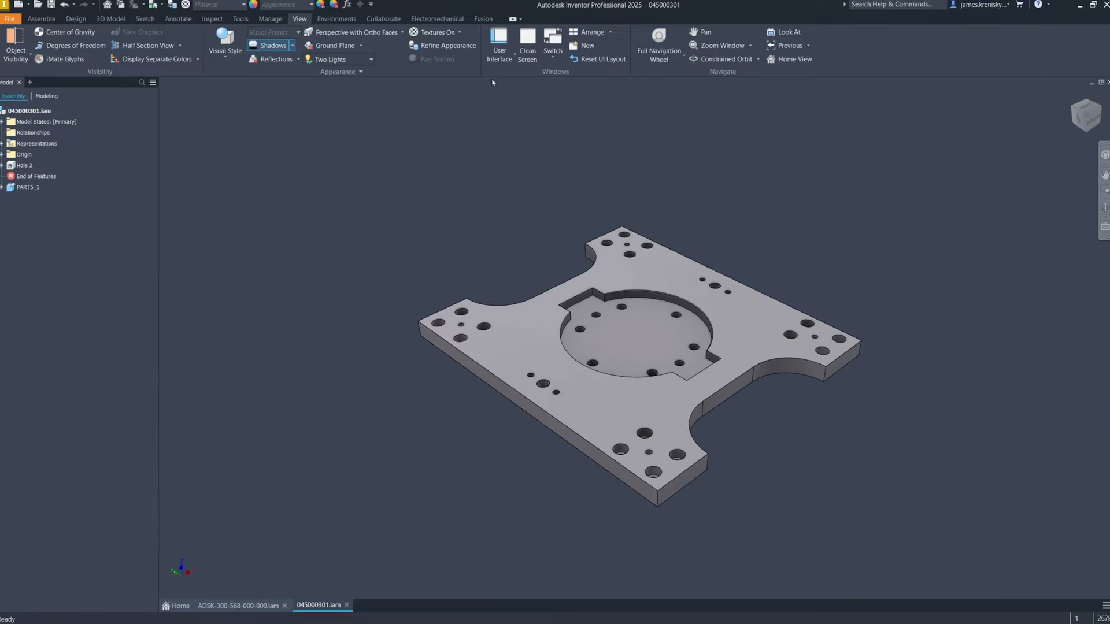
left_click(148, 45)
left_click(512, 398)
left_click_drag(517, 409, 538, 403)
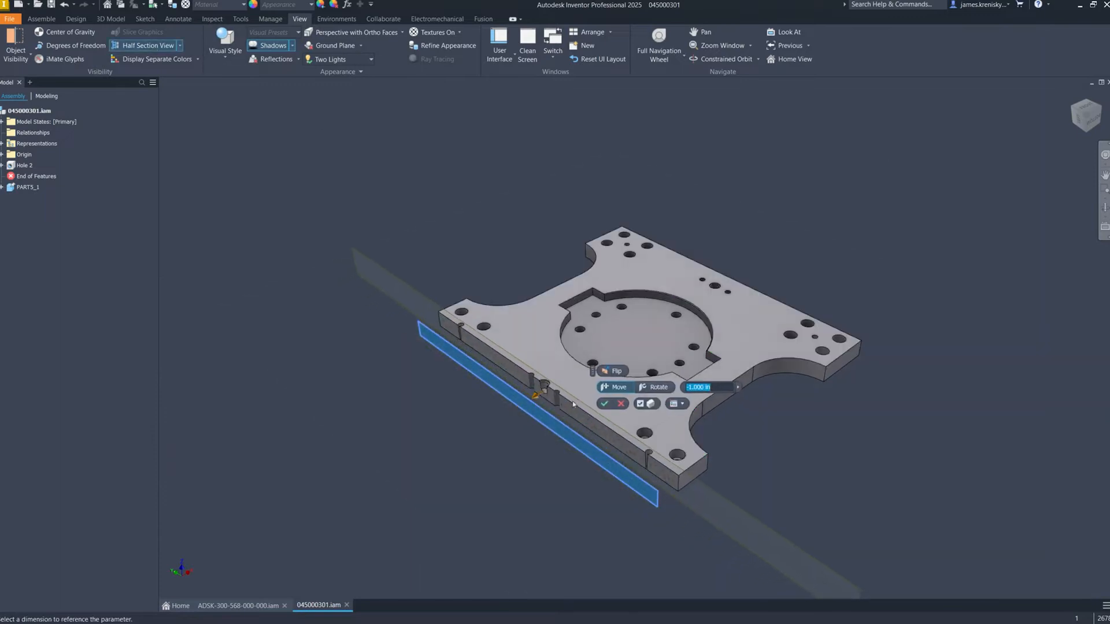
left_click(603, 404)
key("z")
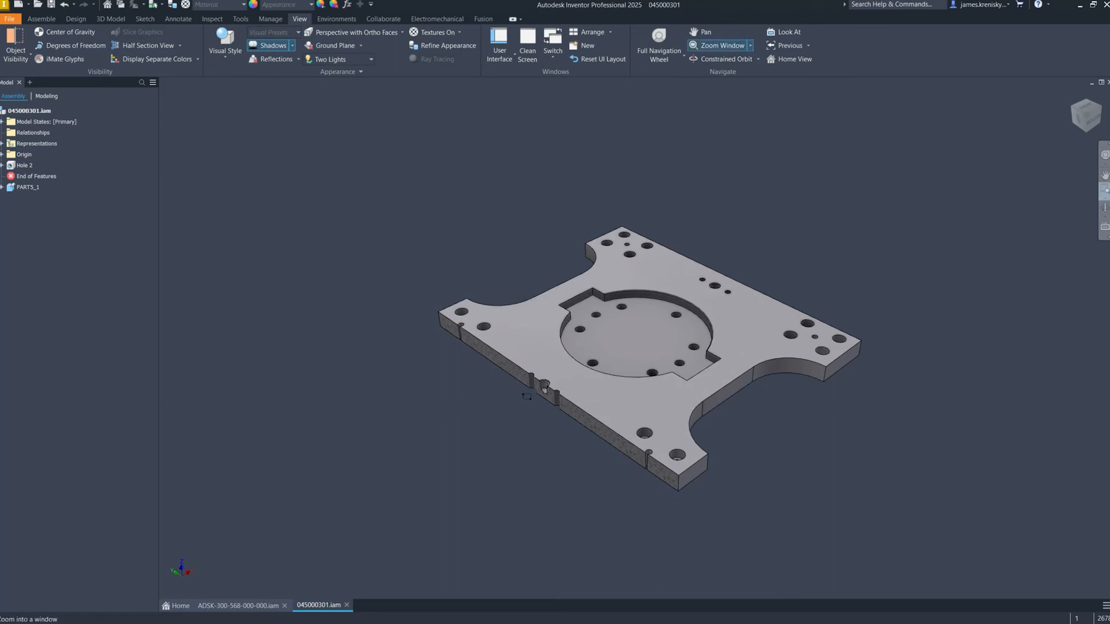
left_click_drag(581, 371, 505, 401)
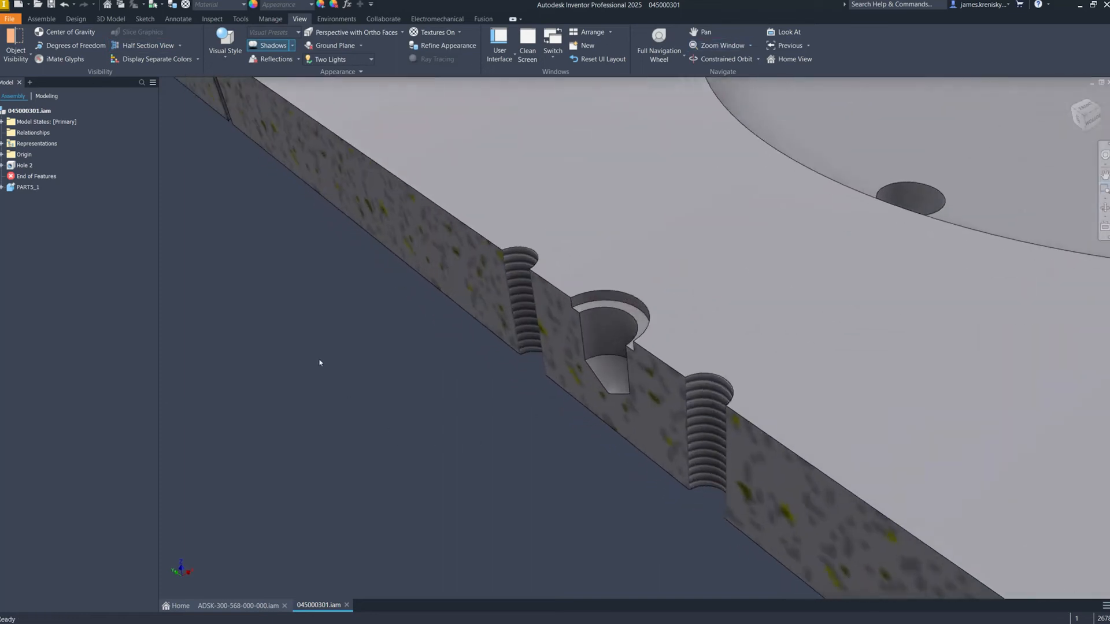
Add a hole note to the sectioned counterbored hole, placing it outside the plate's long side
left_click(178, 20)
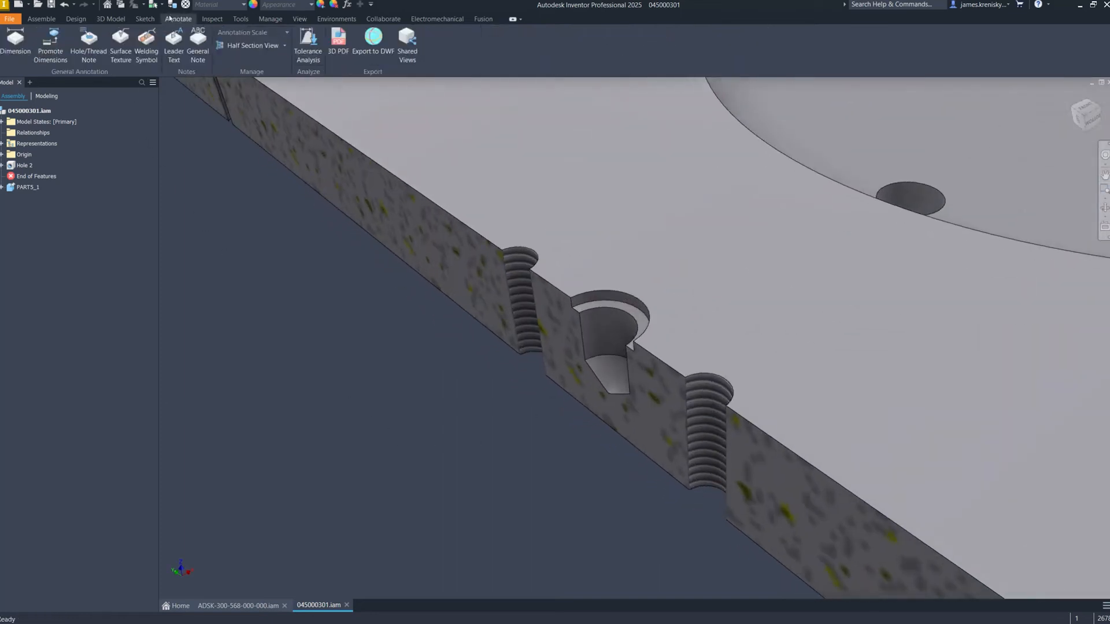
left_click(89, 47)
left_click(613, 311)
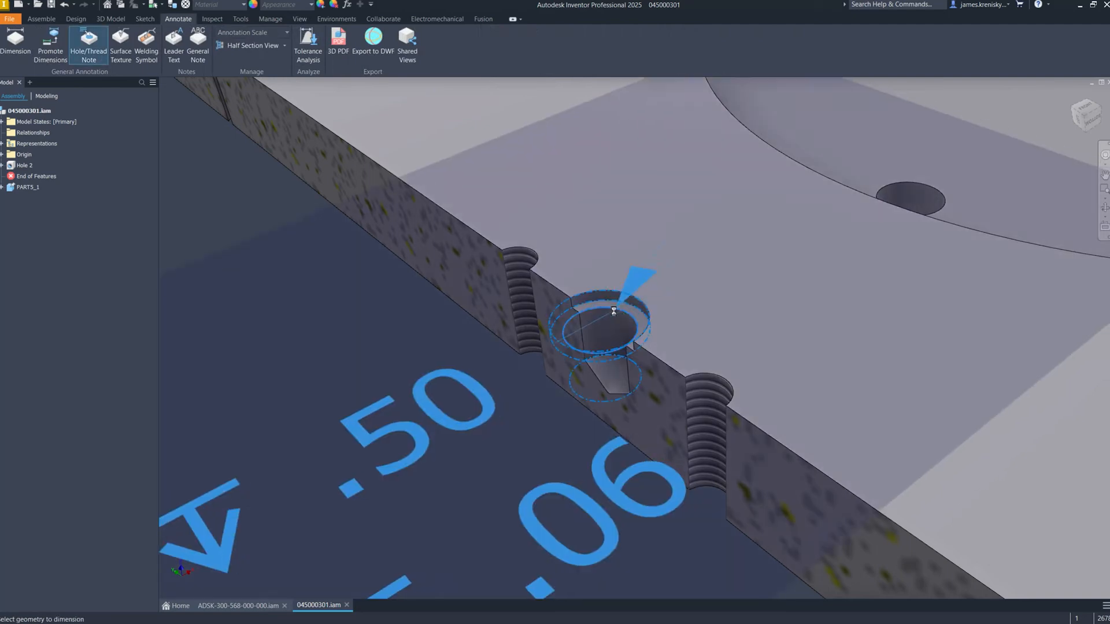
scroll(613, 311, "down", 5)
left_click(577, 339)
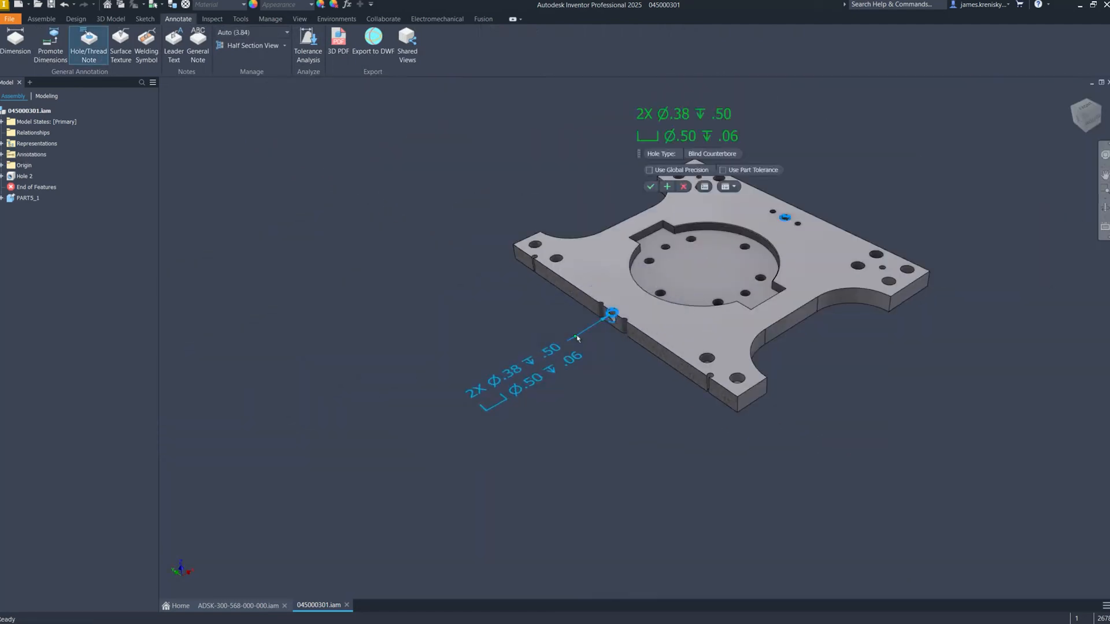
left_click(650, 186)
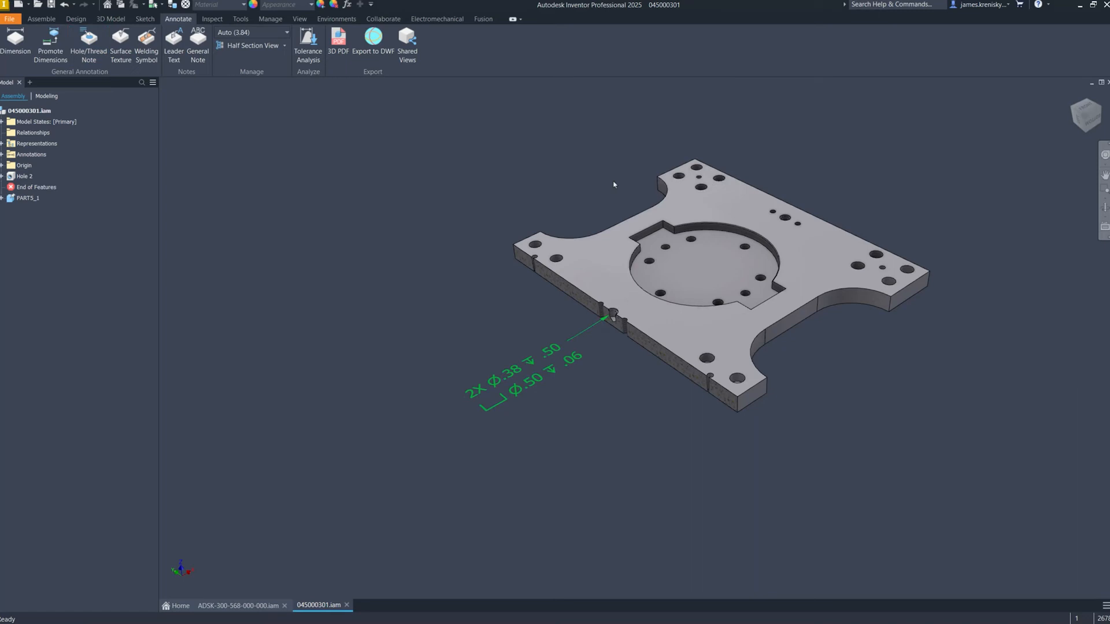
Toggle the visibility of Sketch 2 in the plate's circular recess and open the sketch for editing
right_click(27, 187)
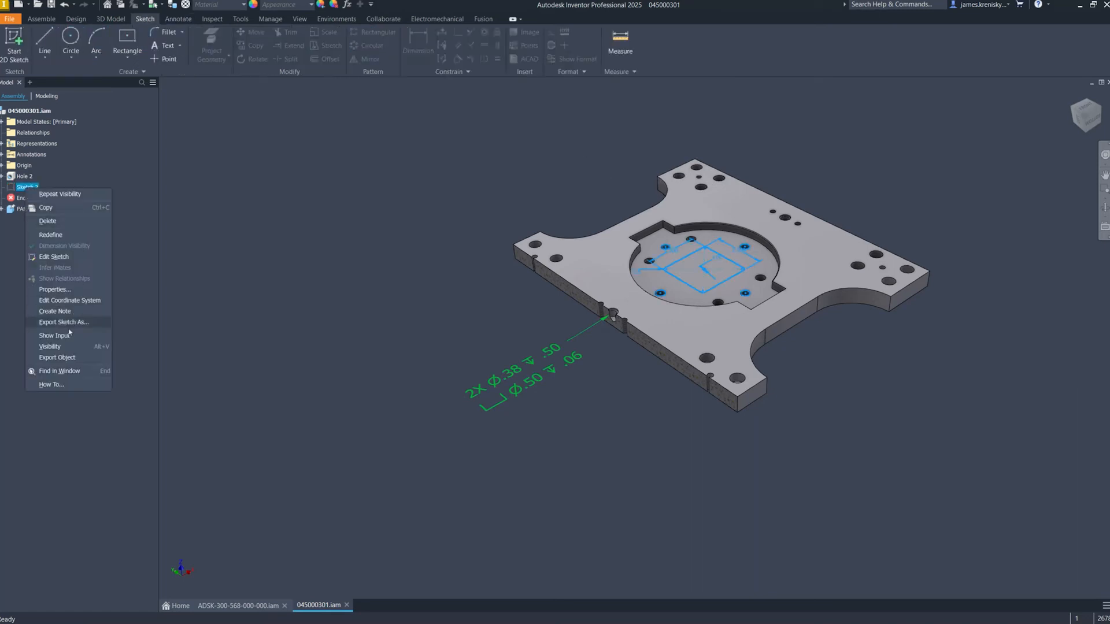
left_click(65, 349)
right_click(29, 187)
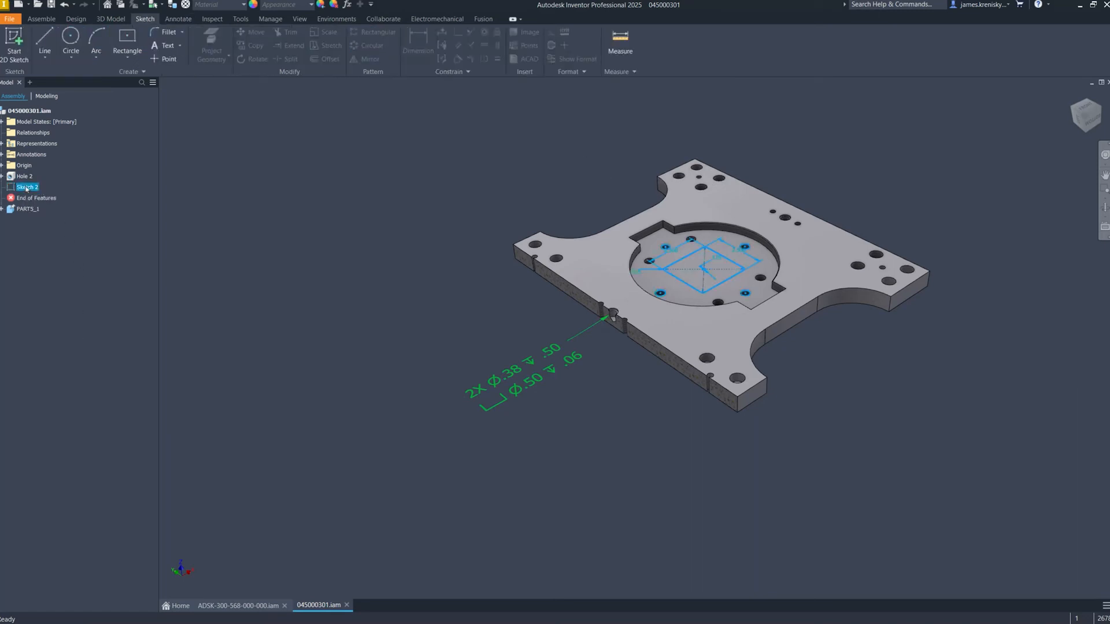
left_click(57, 260)
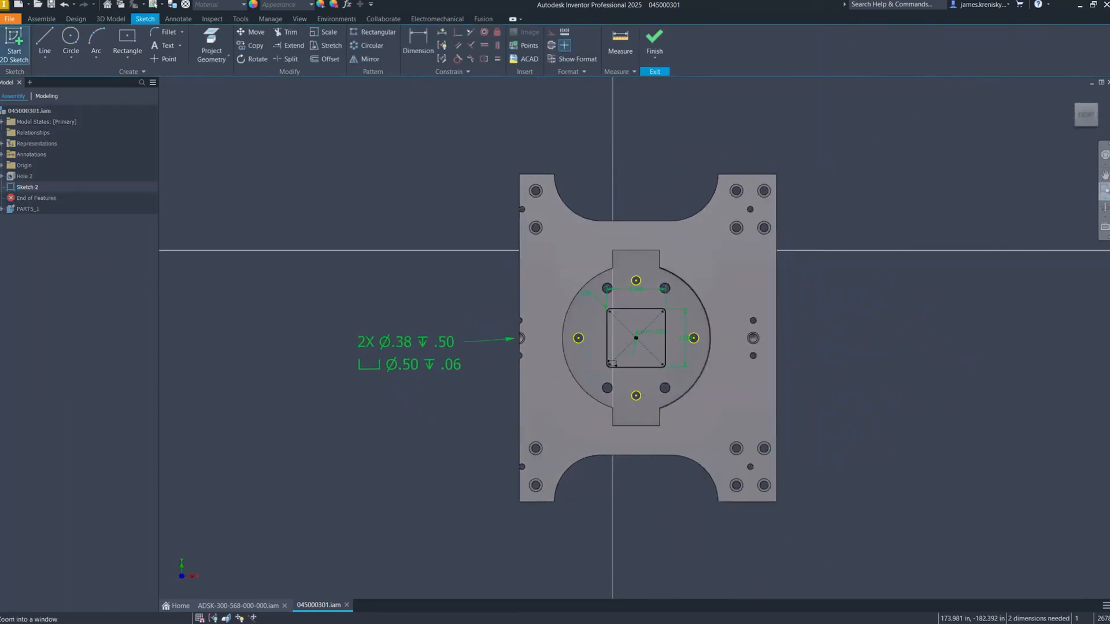
scroll(643, 334, "up", 5)
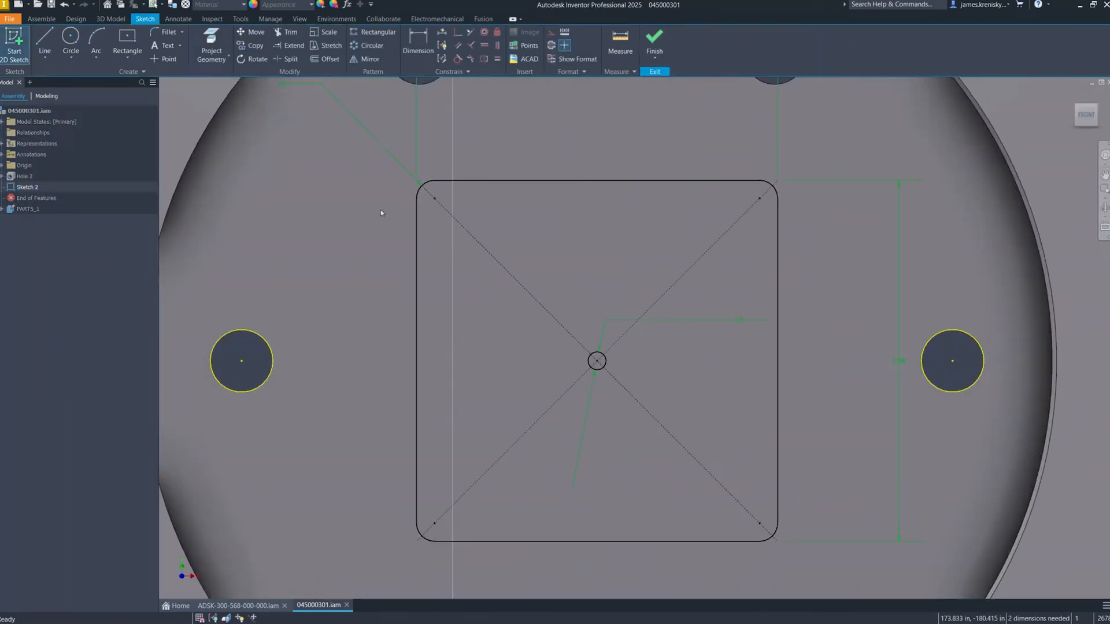
Start a rectangular pattern of the small center circle along the rounded square's vertical and horizontal edges, distributed symmetrically about the circle
left_click(373, 32)
left_click(596, 361)
left_click(416, 275)
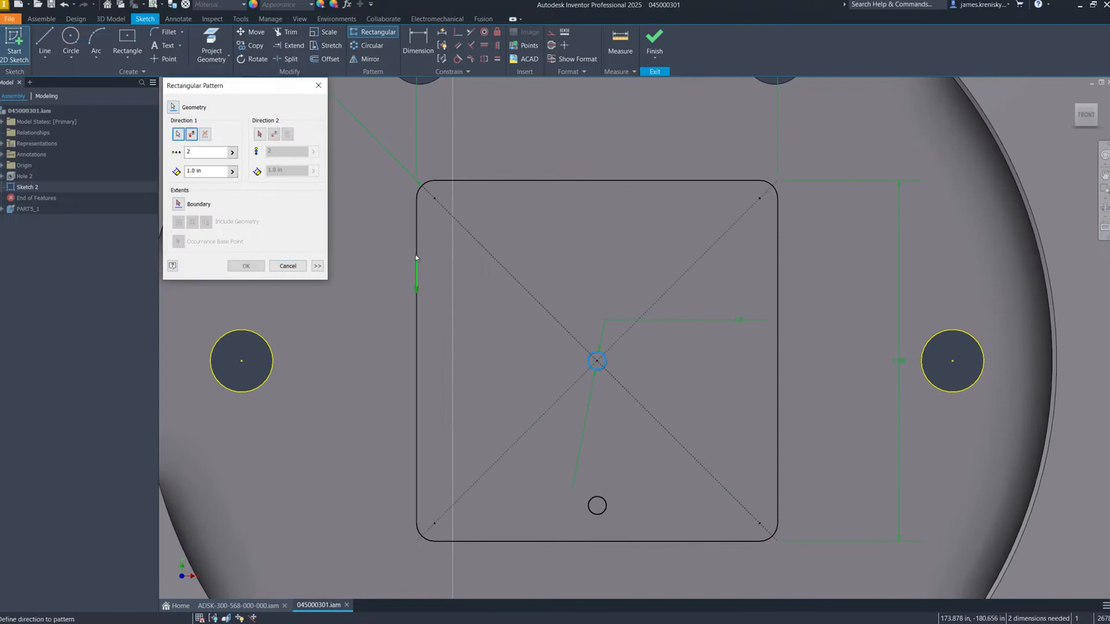
left_click(491, 180)
left_click(208, 138)
Set the rectangular pattern to 20 occurrences with .333 in spacing in both directions
double_click(199, 152)
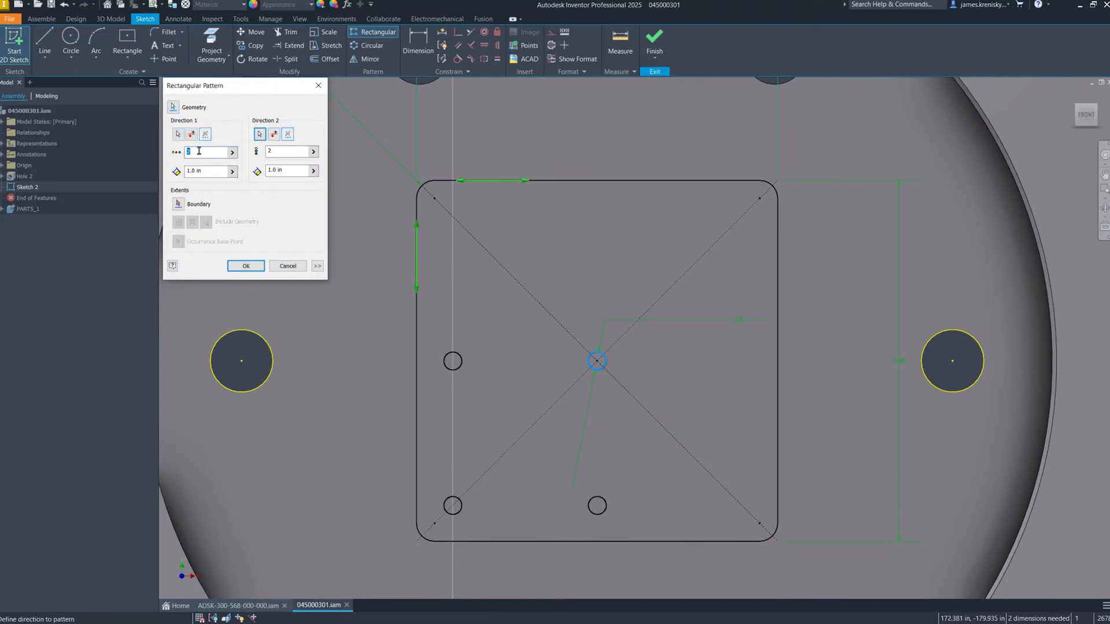
type("20")
double_click(273, 151)
type("20")
left_click_drag(196, 171, 181, 175)
type(".333")
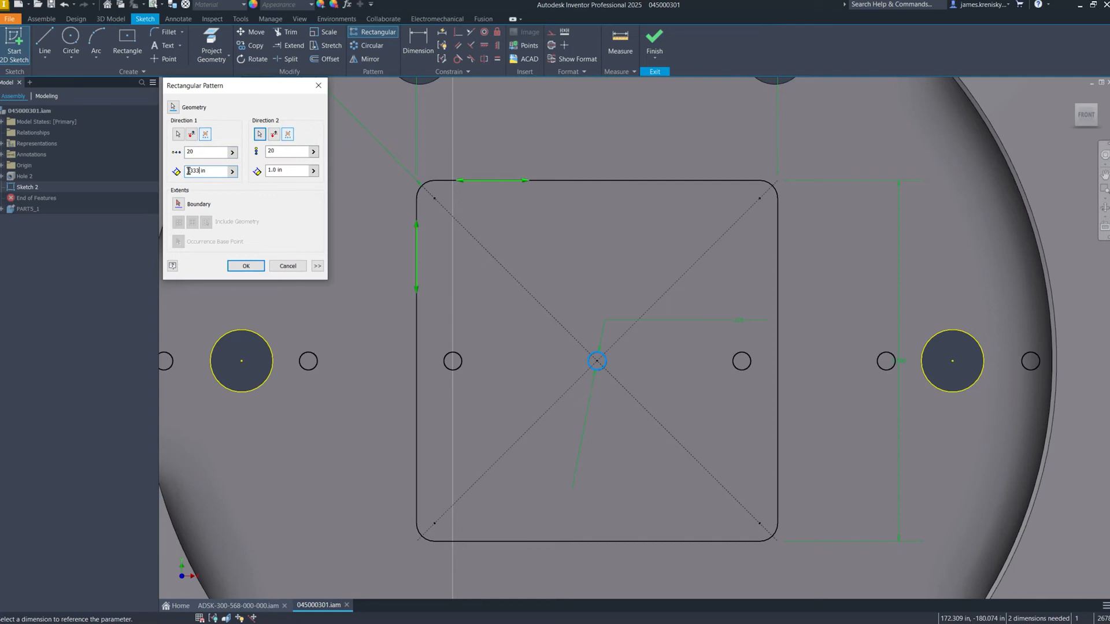
double_click(272, 170)
type(".333")
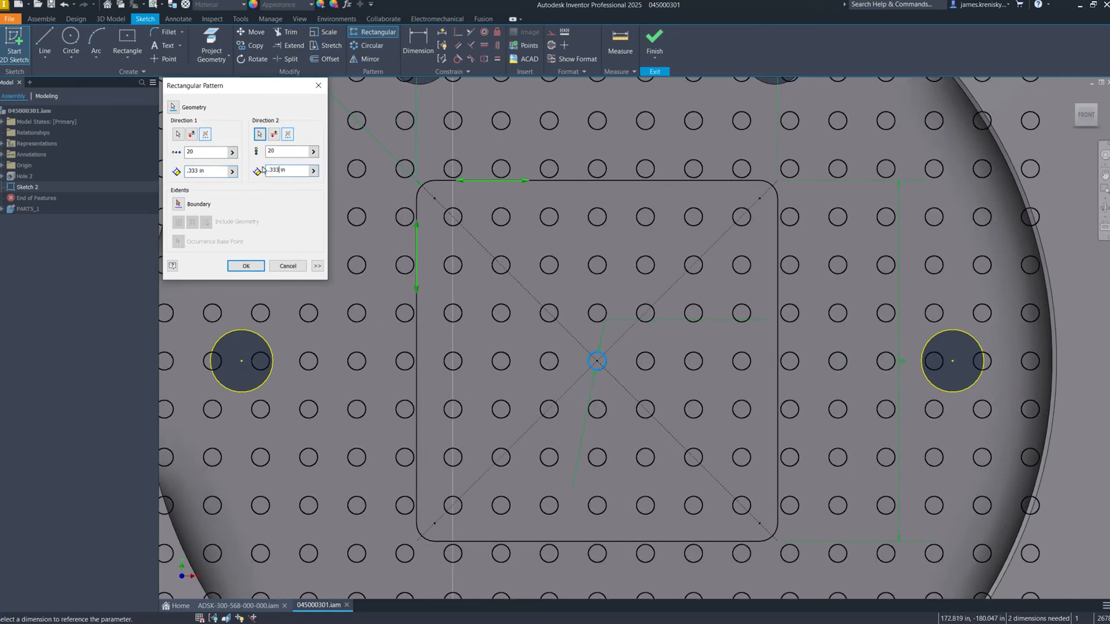
Limit the rectangular pattern to the rounded square as boundary, including only geometry fully inside it, and finish the sketch
left_click(178, 204)
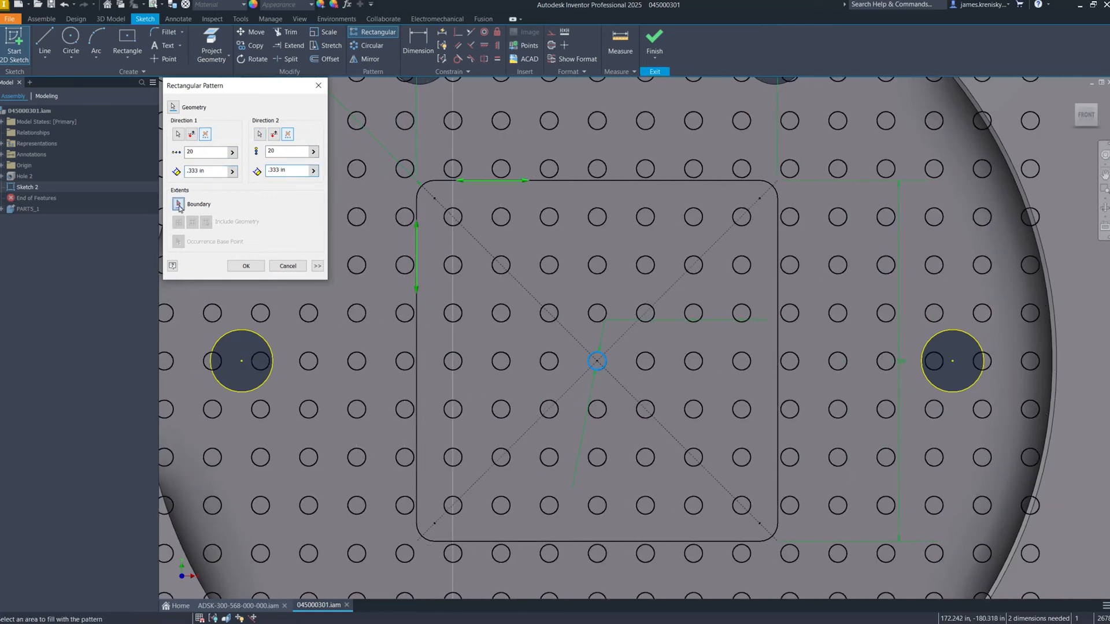
left_click(422, 203)
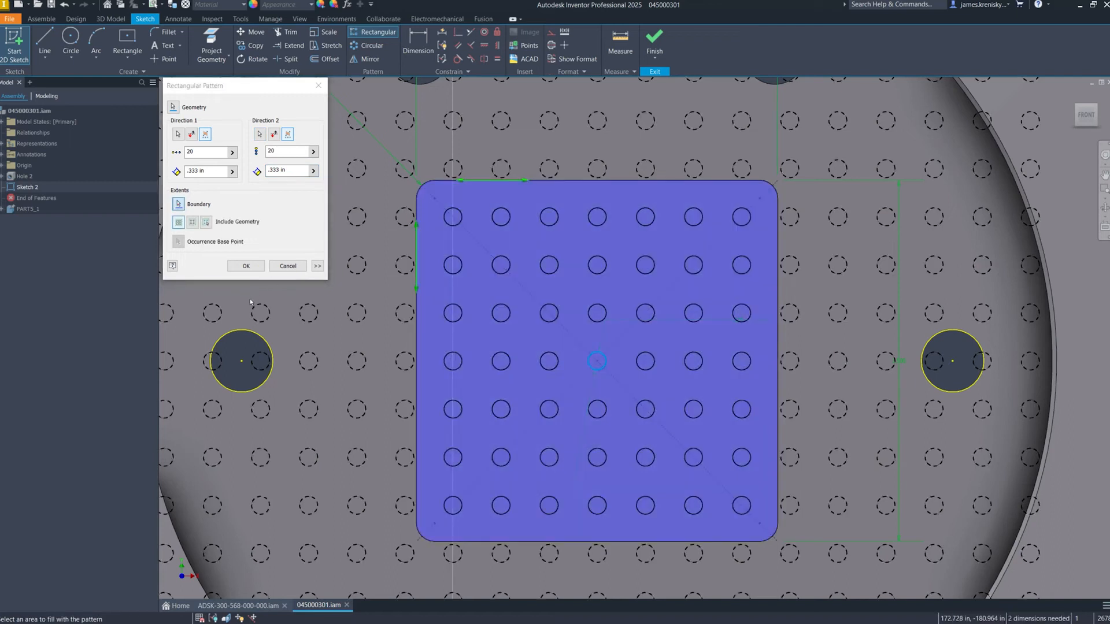
left_click(246, 267)
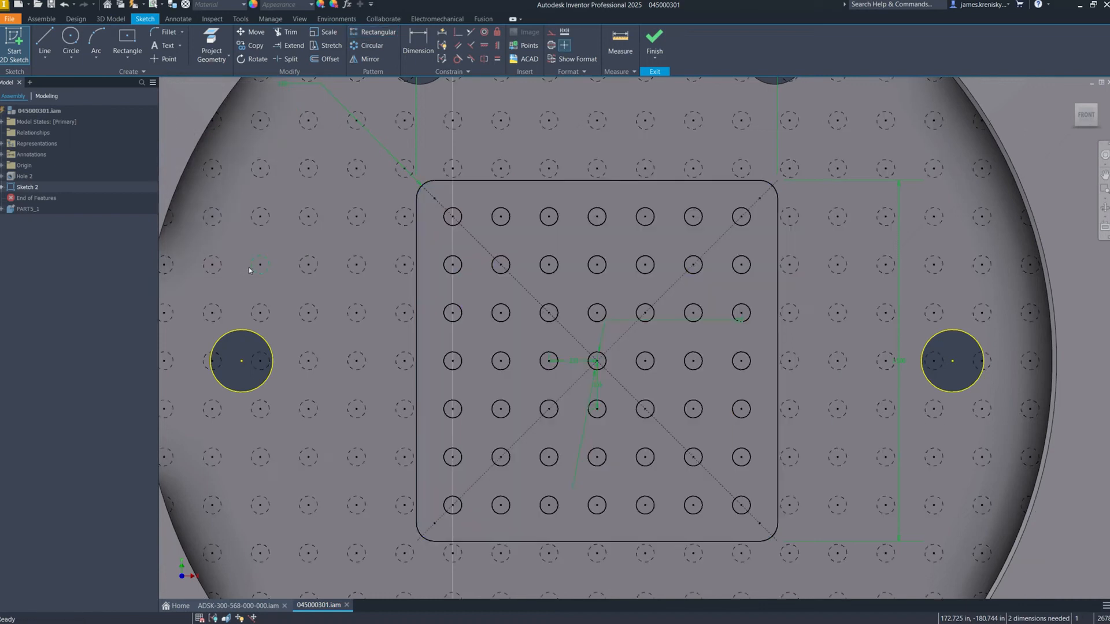
left_click(655, 39)
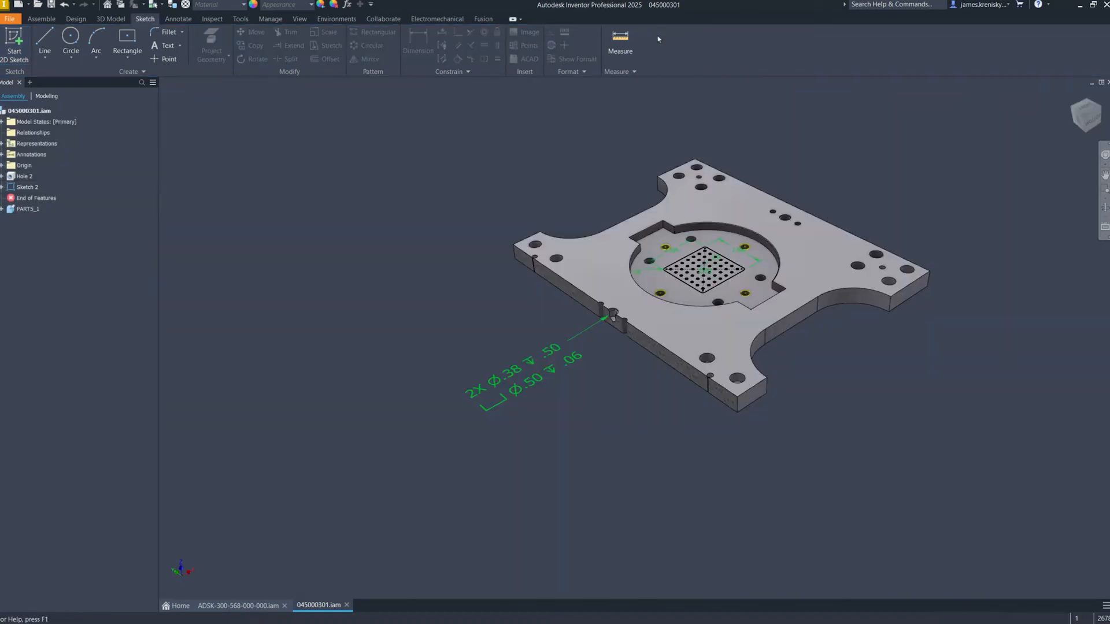
key("z")
left_click_drag(745, 306, 775, 313)
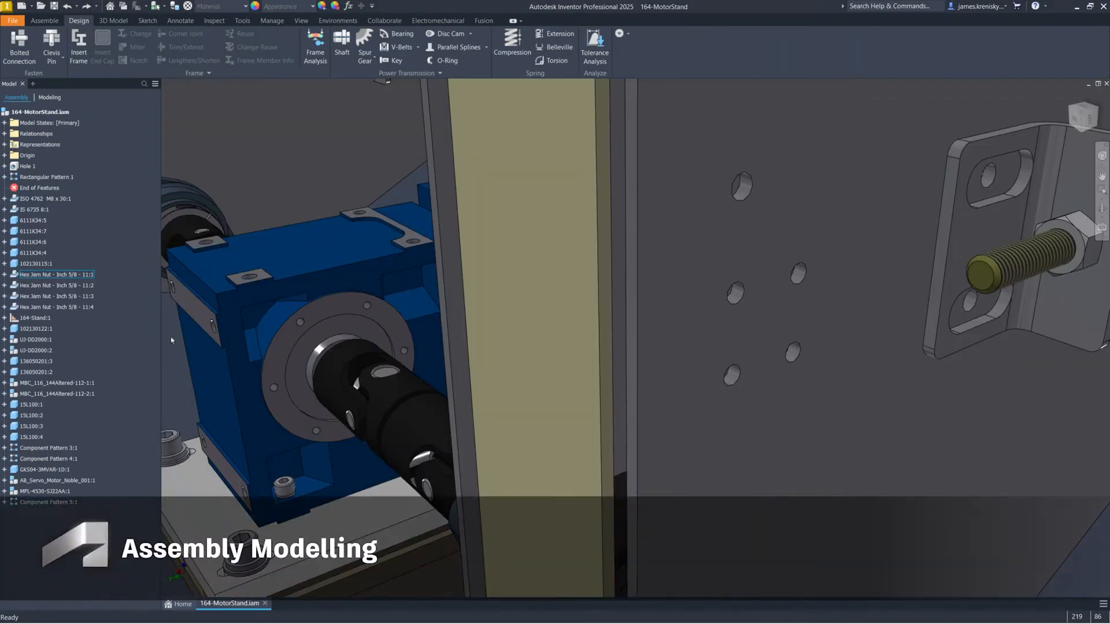
left_click(197, 308)
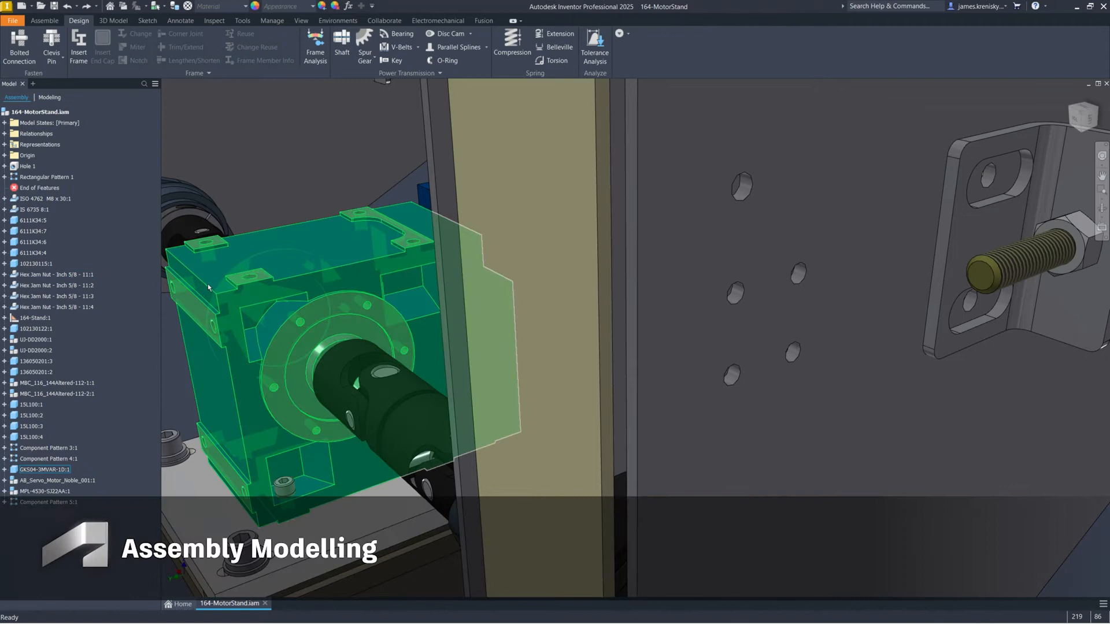
left_click(182, 232)
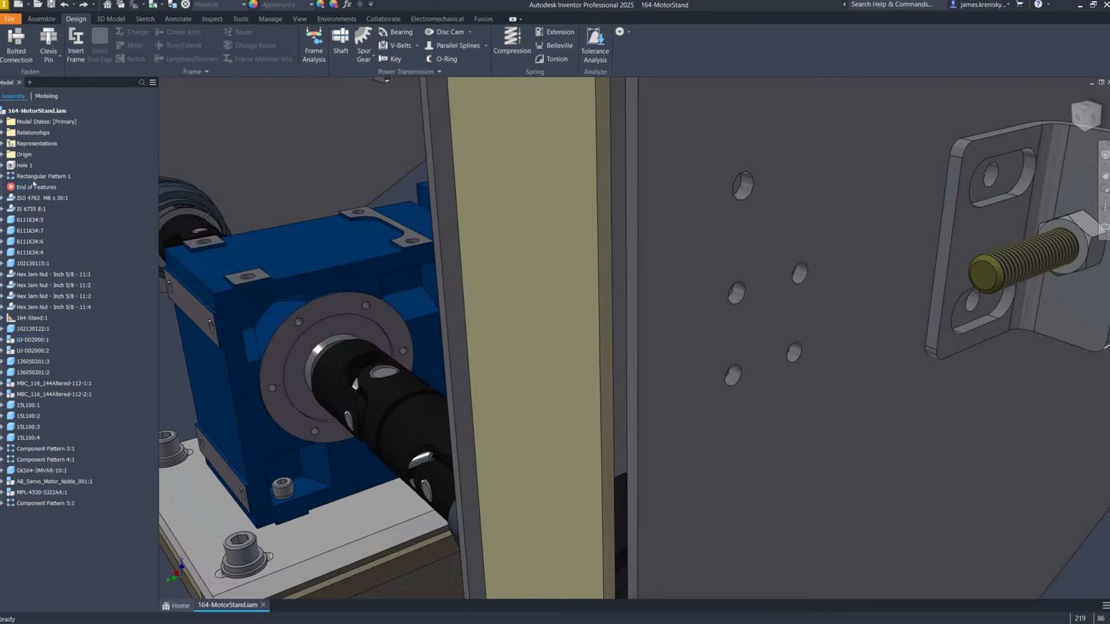
Start a through-all bolted connection concentric to one of the gray plate's four patterned holes, following the pattern and terminating at the opposite face
left_click(21, 49)
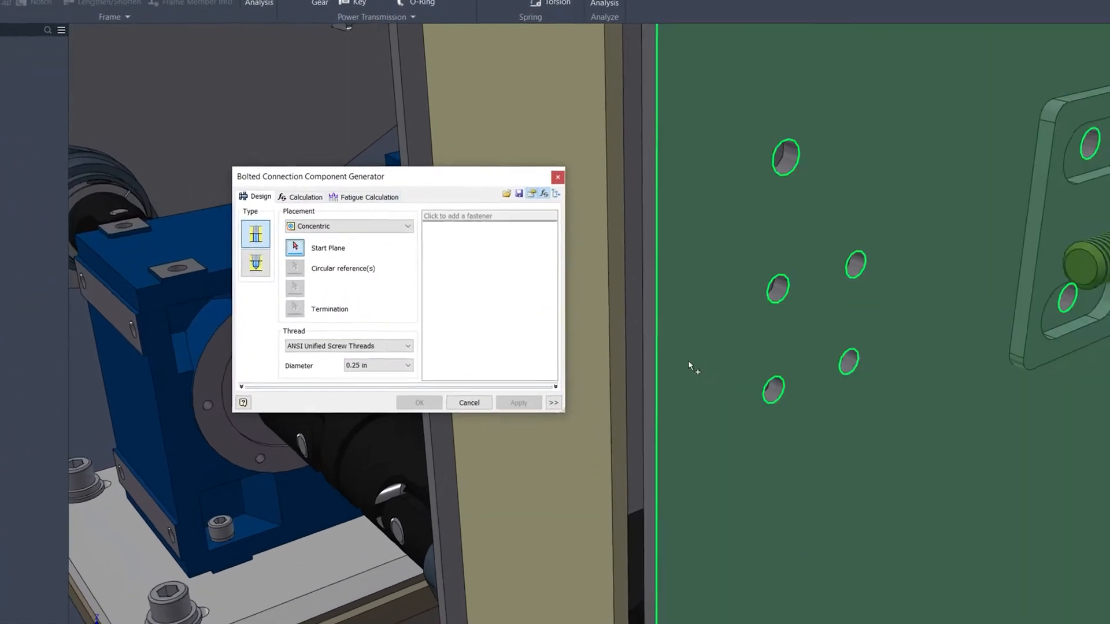
left_click(688, 363)
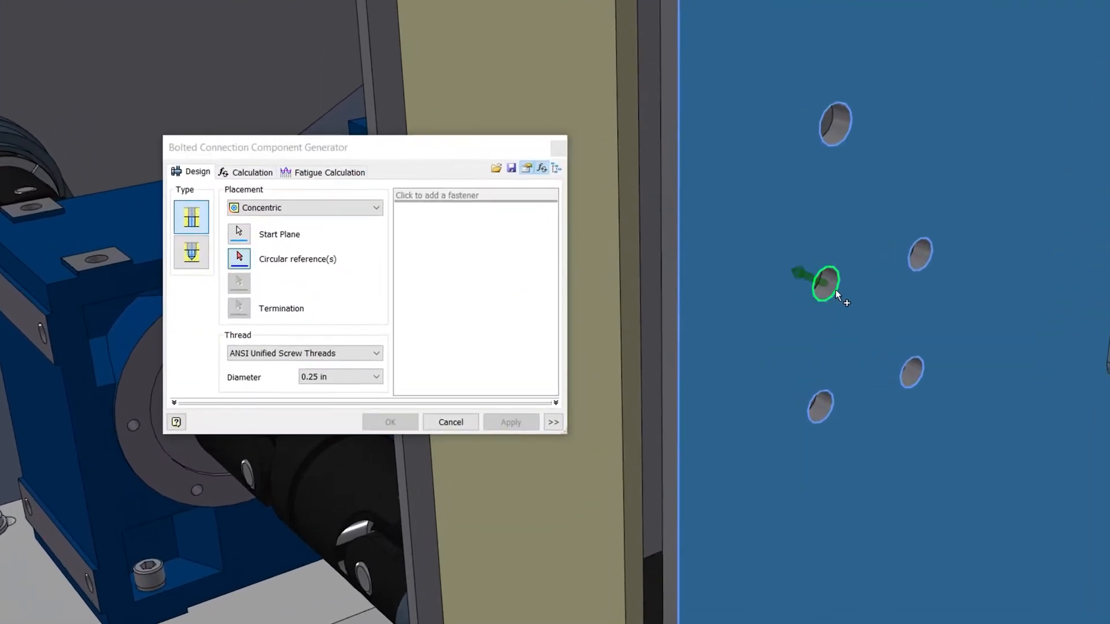
left_click(835, 290)
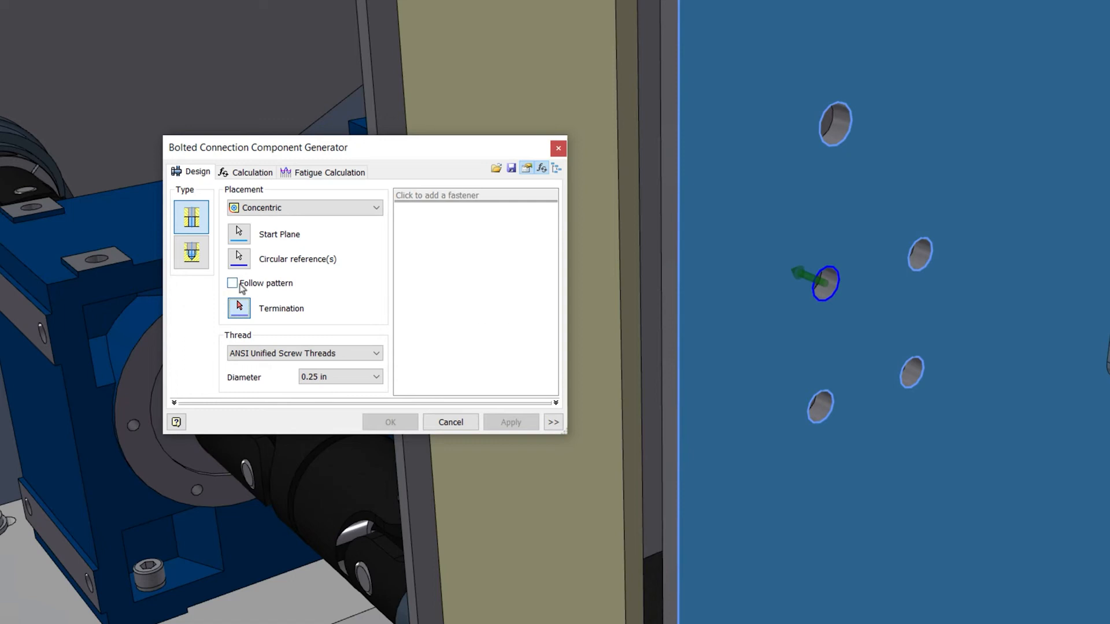
left_click(238, 308)
left_click(765, 230)
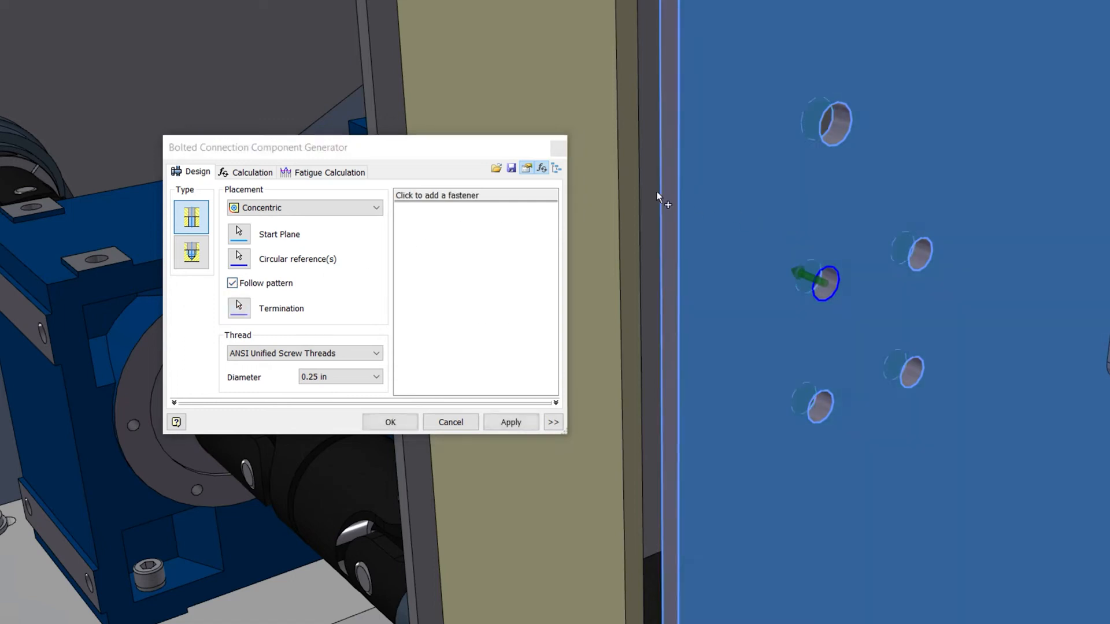
Add an Unbrako UNC Hex Socket Cap (Flat) 1/4 x 1 1/2 bolt and a 1/4 Heavy Internal Tooth Lock Washer to the connection
left_click(448, 196)
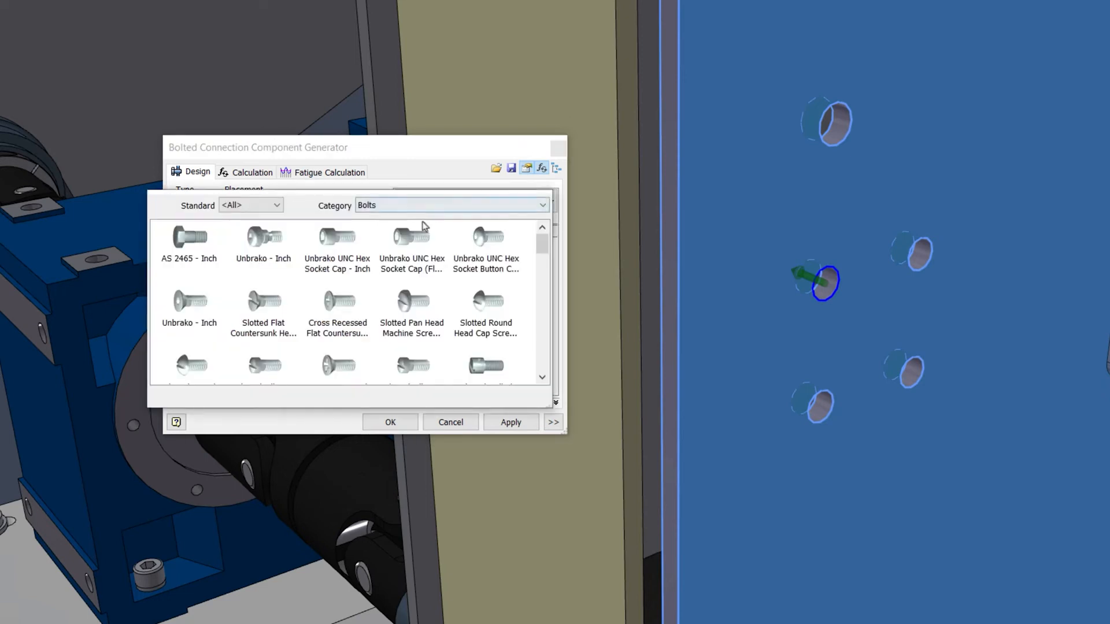
left_click(420, 238)
left_click(420, 238)
left_click(423, 272)
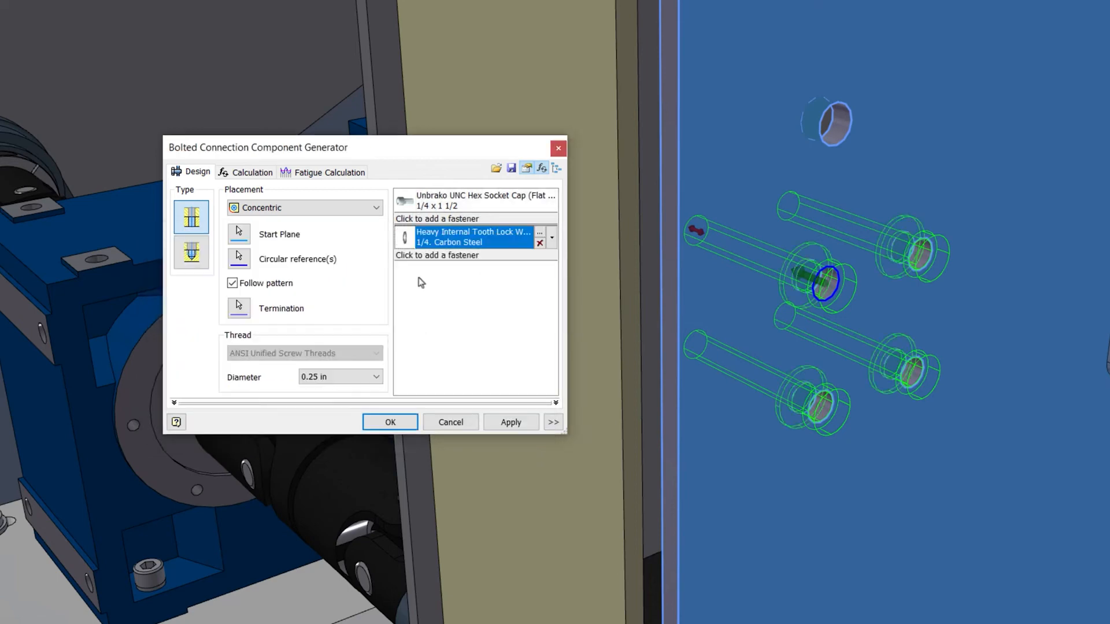
Change the bolted connection's placement to By hole, using the pattern's lowest hole and following the pattern, and create it
left_click(340, 214)
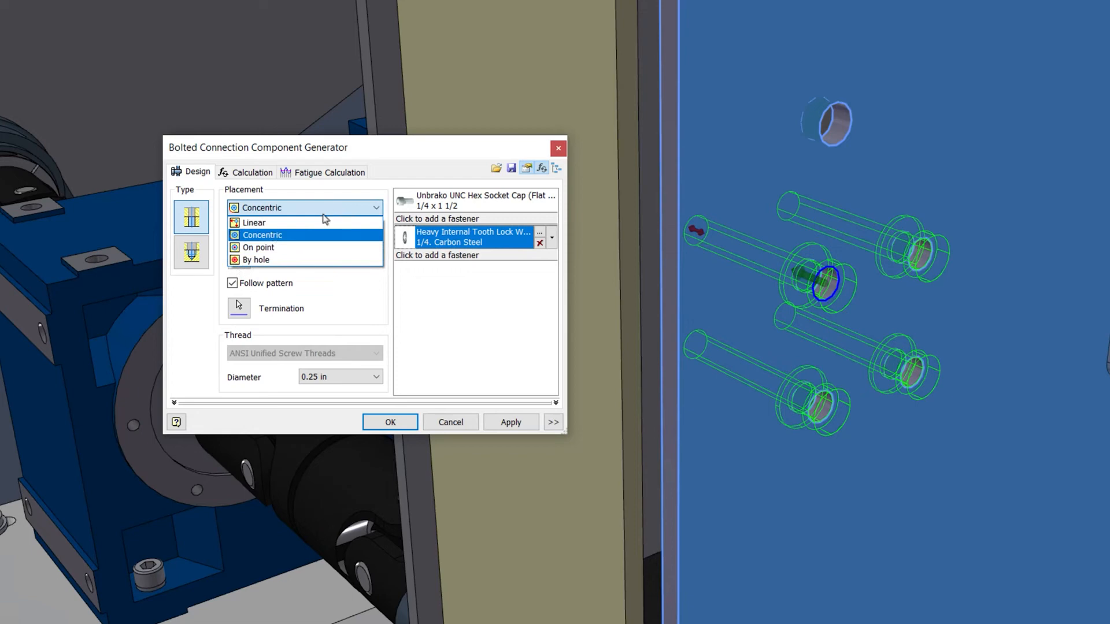
left_click(249, 259)
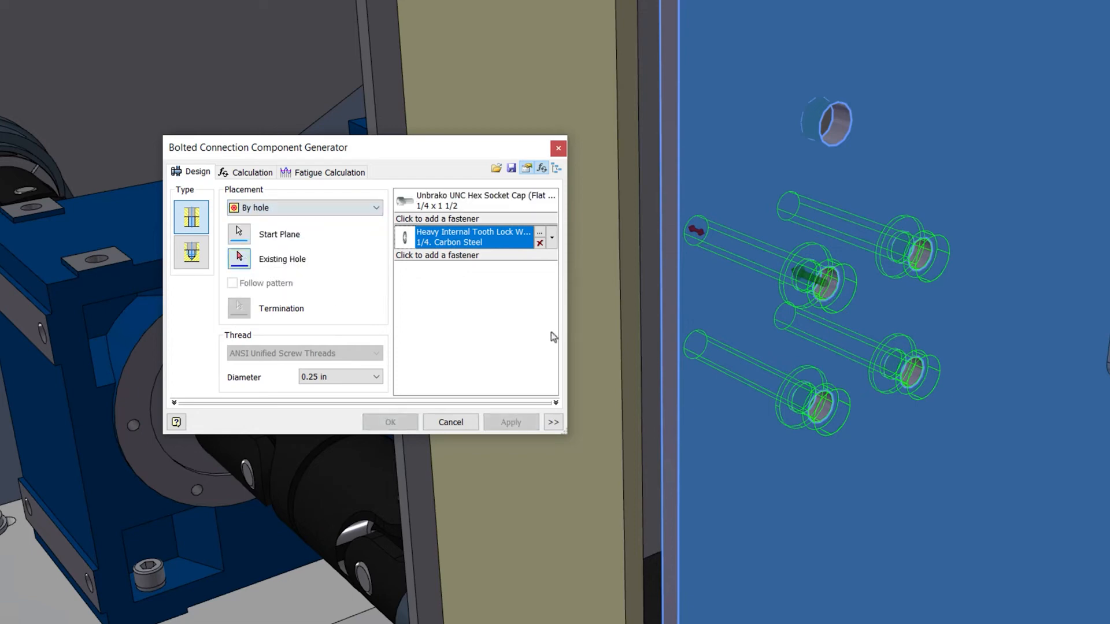
left_click(817, 402)
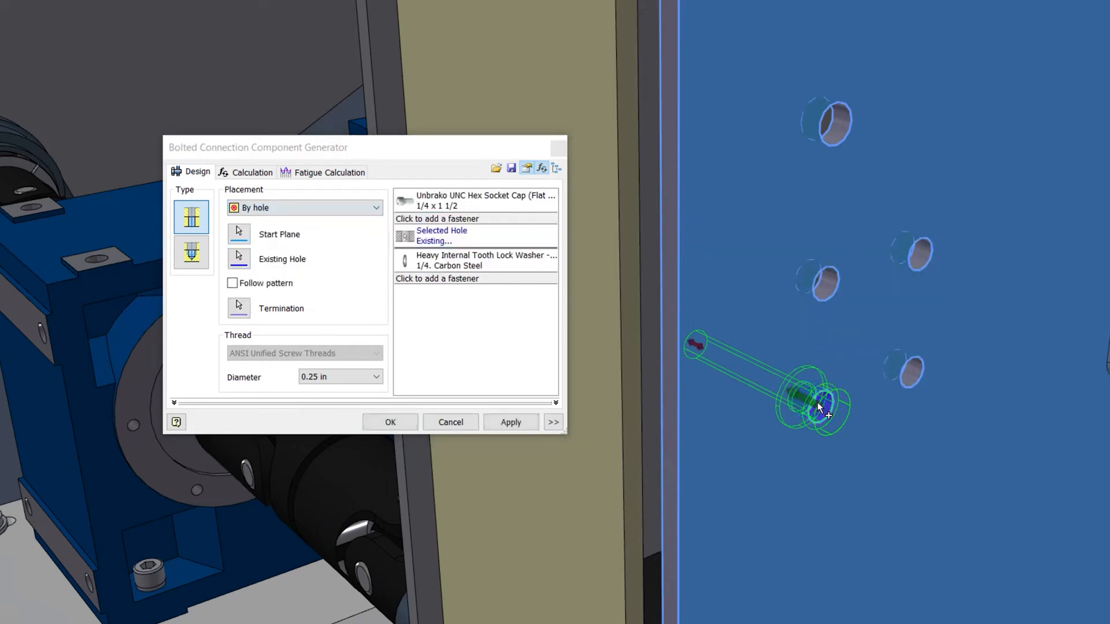
left_click(231, 282)
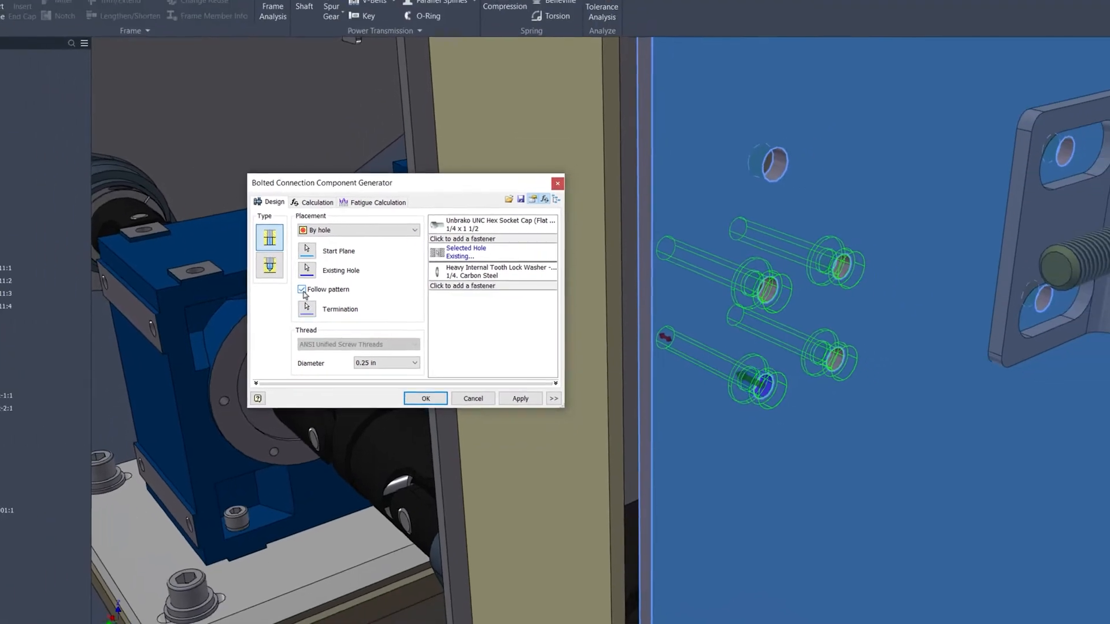
left_click(425, 398)
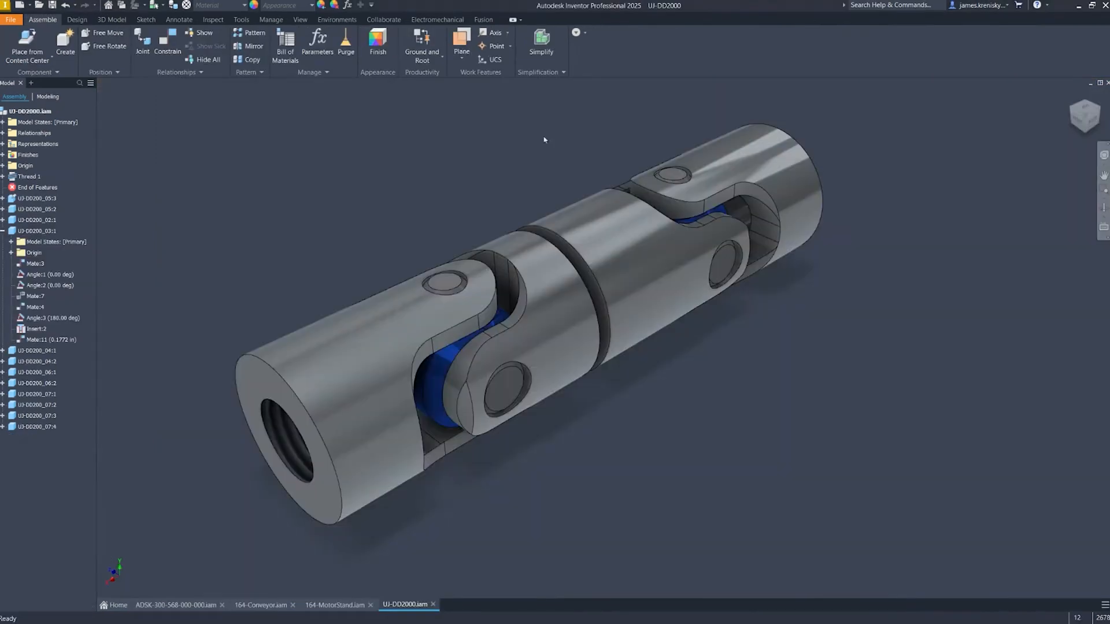
Start simplifying the universal joint assembly, replacing each part with an Oriented Minimum Bounding Cylinder envelope
left_click(542, 41)
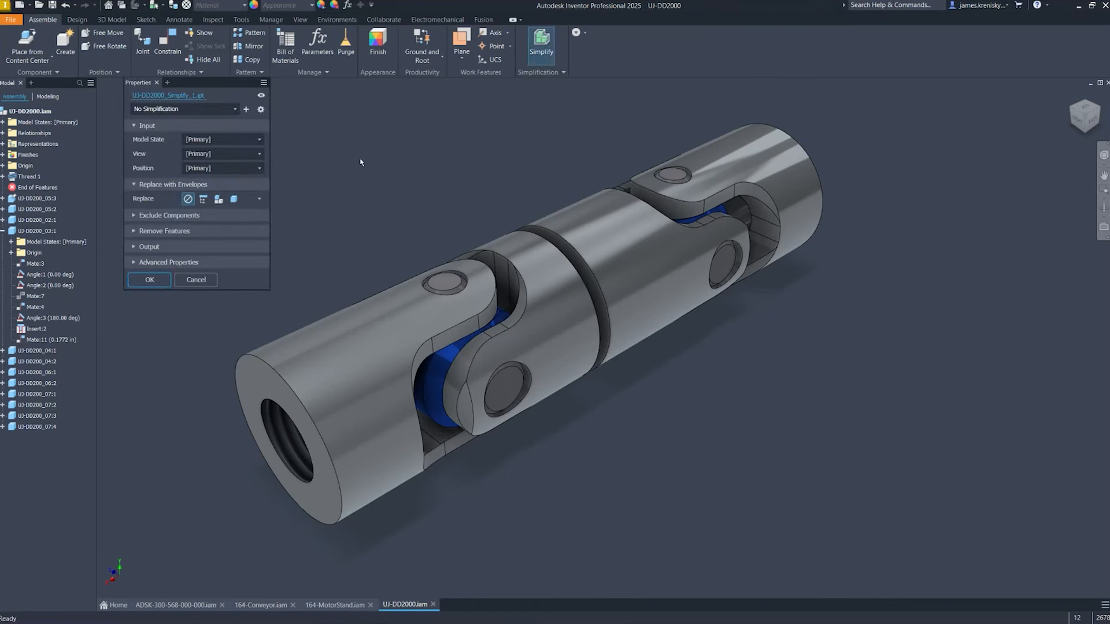
left_click(234, 199)
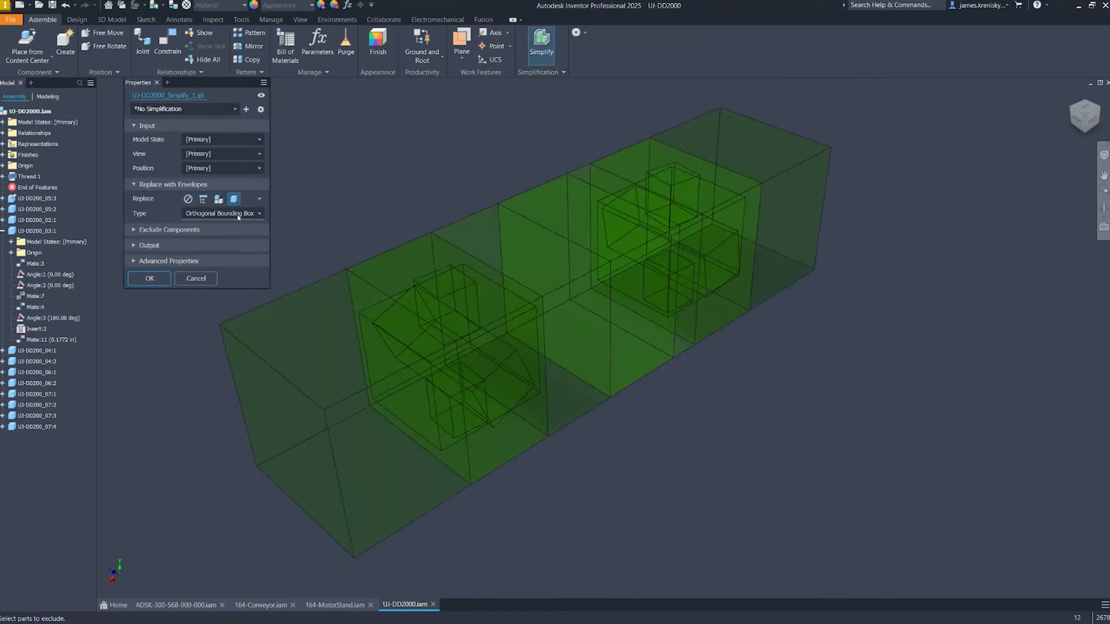
left_click(238, 213)
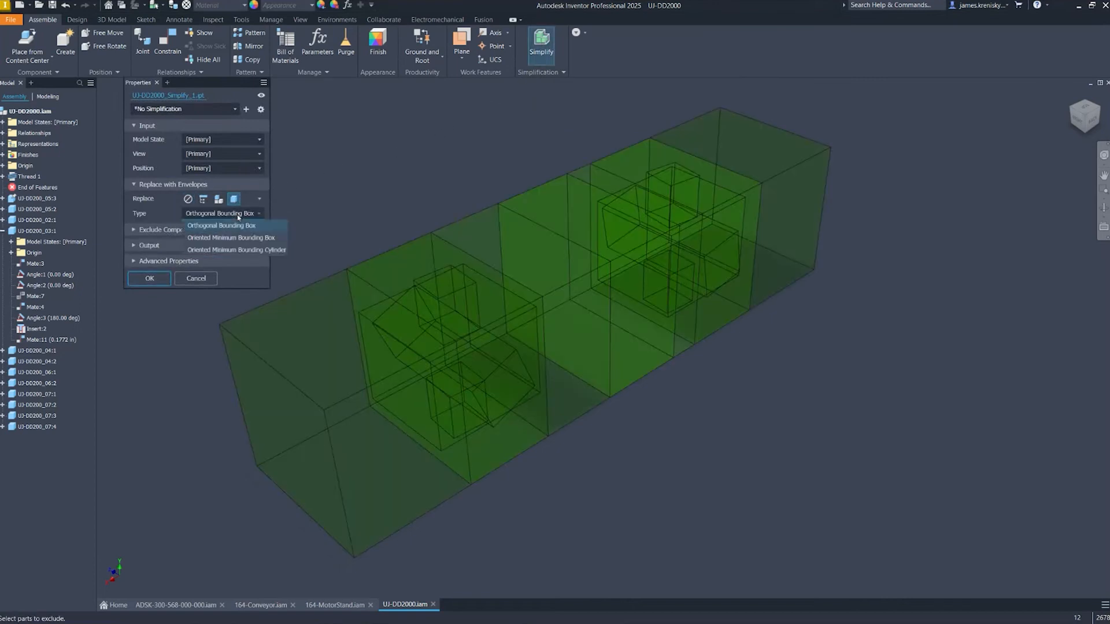
left_click(248, 251)
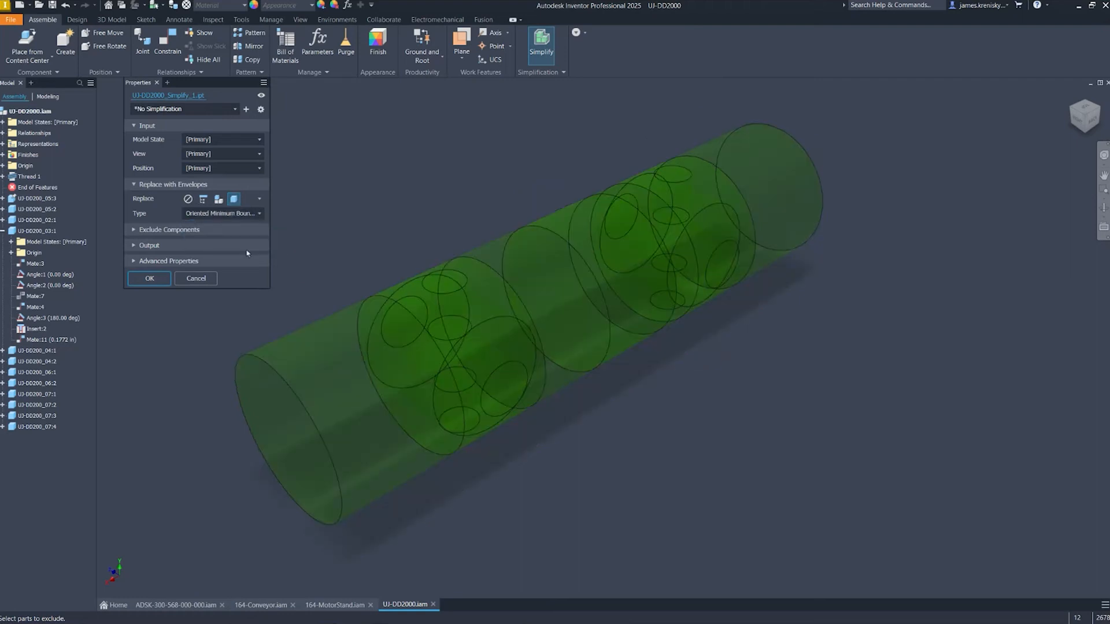
Try the top-level component envelopes, set the replacement to one envelope for the whole assembly, and create the simplified part
left_click(219, 199)
left_click(202, 203)
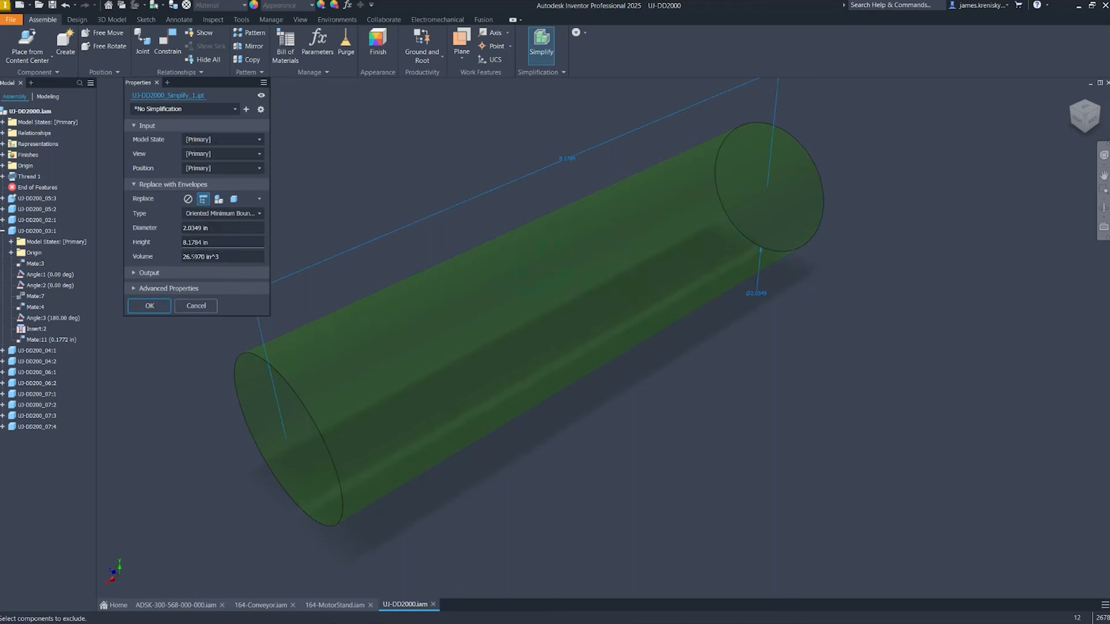
left_click(150, 305)
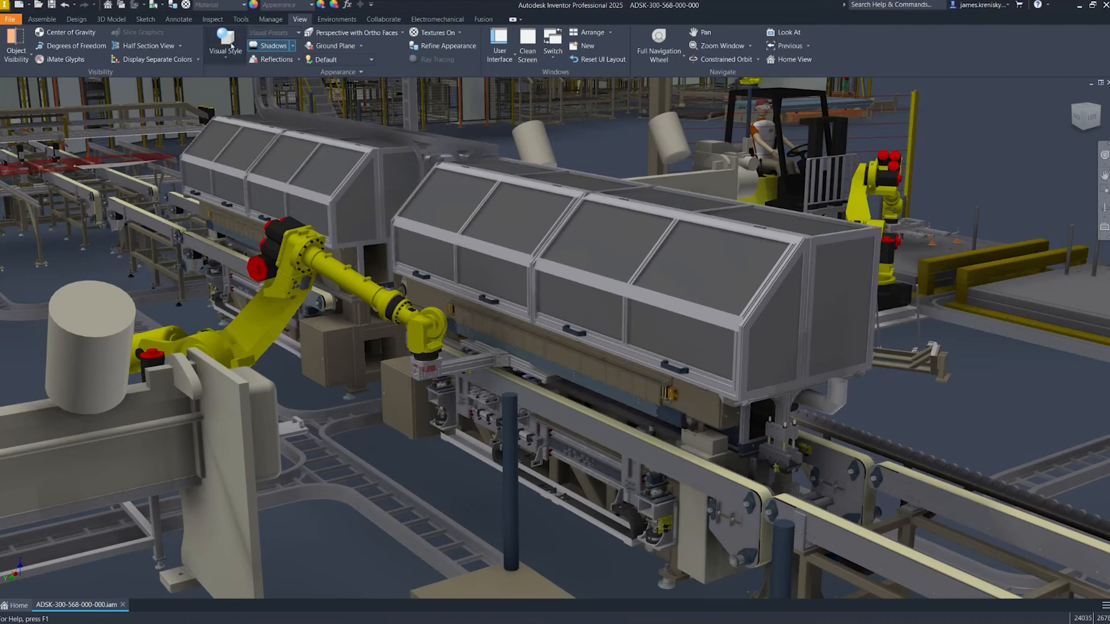
Display separate colors in the factory assembly for each unique top-level assembly, and switch the coloring to each unique part
left_click(198, 61)
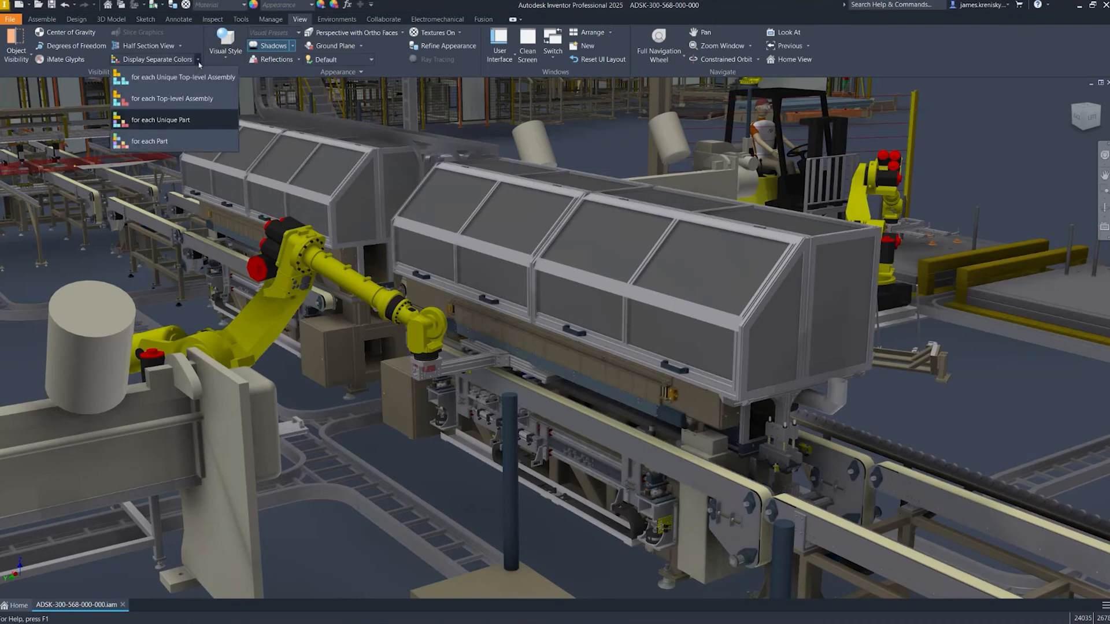
left_click(198, 81)
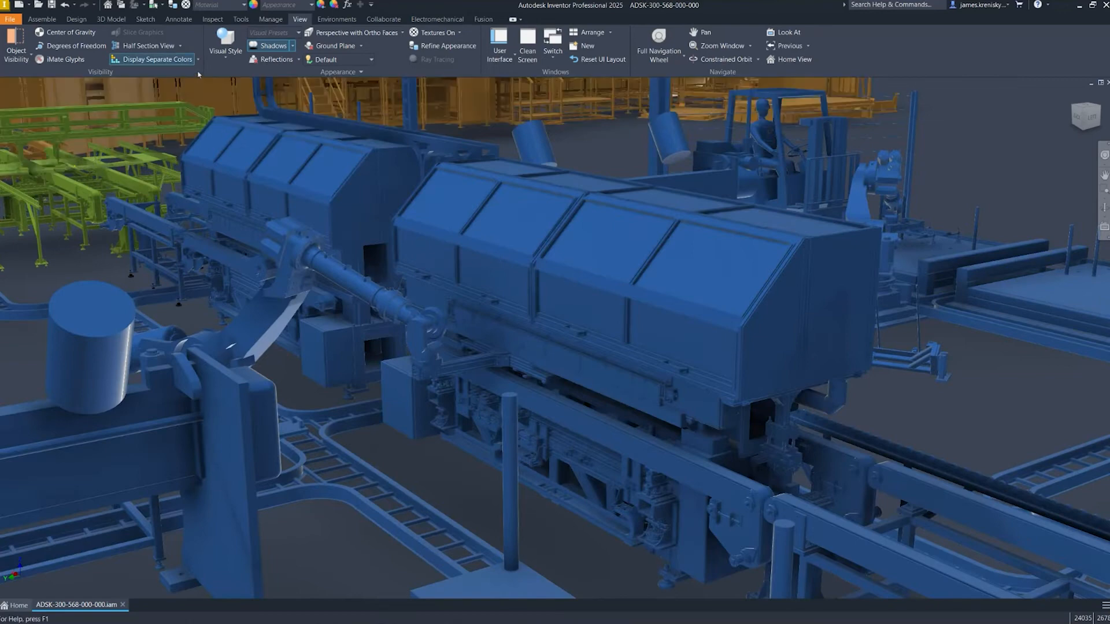
left_click(197, 59)
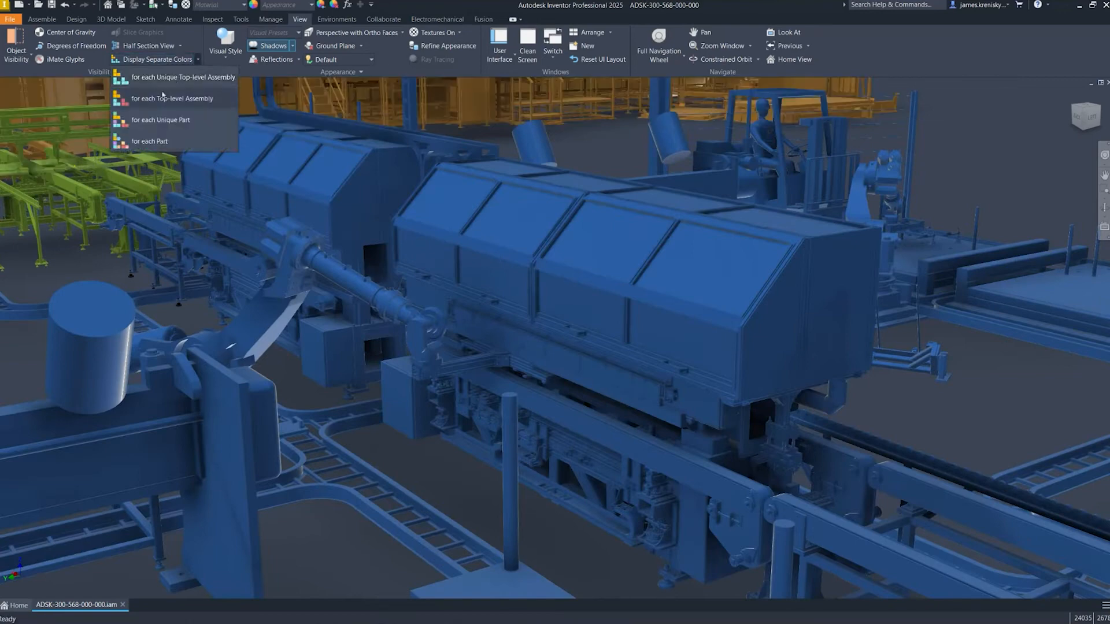
left_click(157, 119)
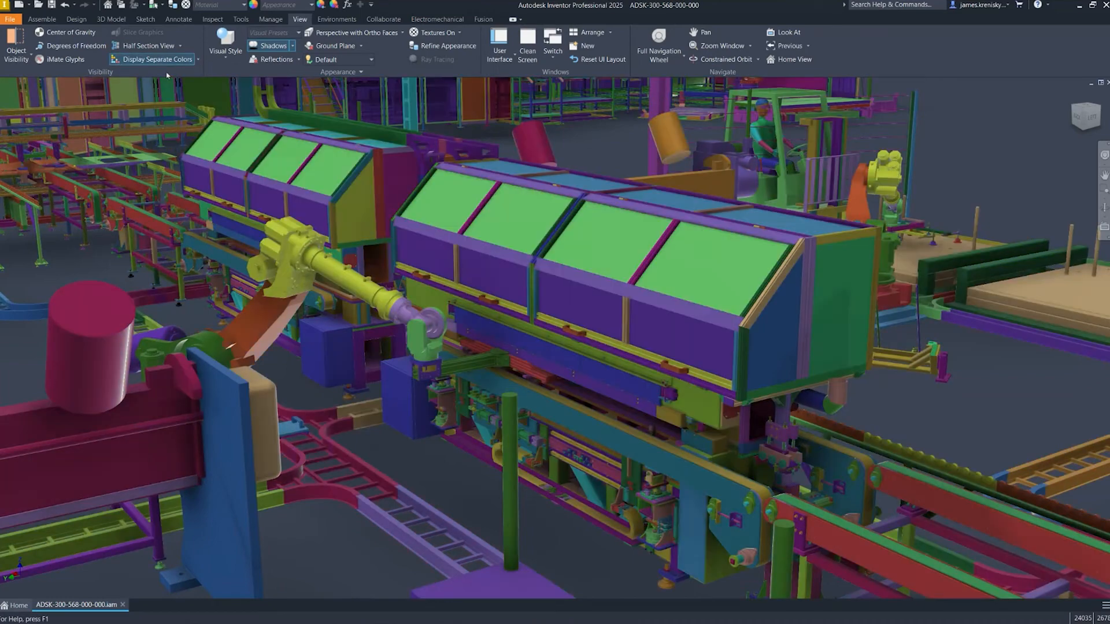
Open the Dark color scheme for customization in the application options and expand its Separate Colors
left_click(241, 19)
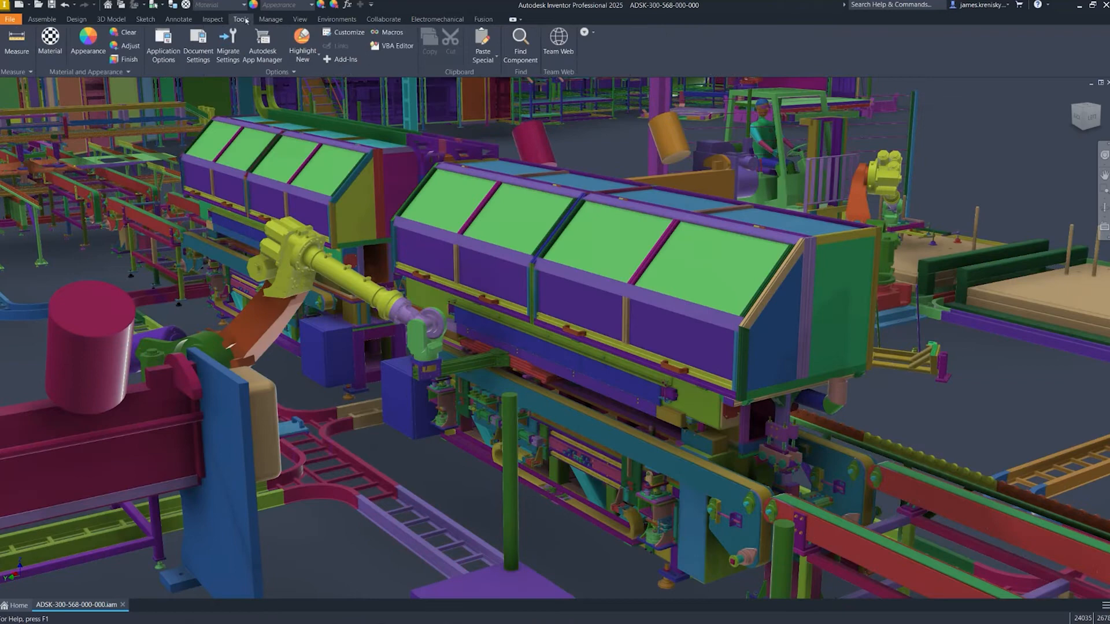
left_click(164, 46)
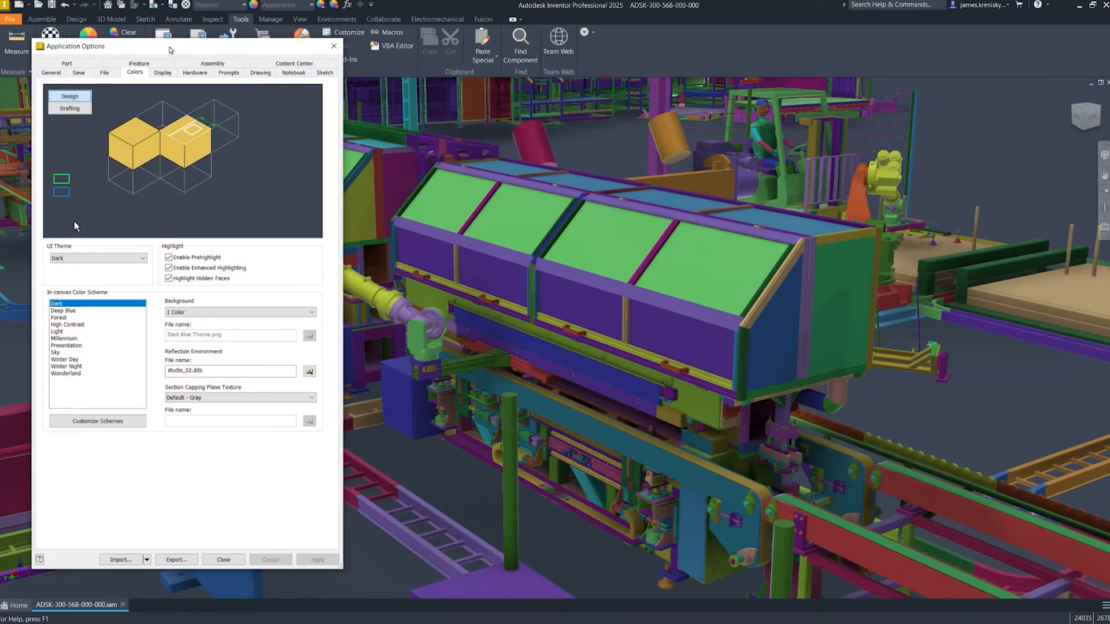
left_click(100, 422)
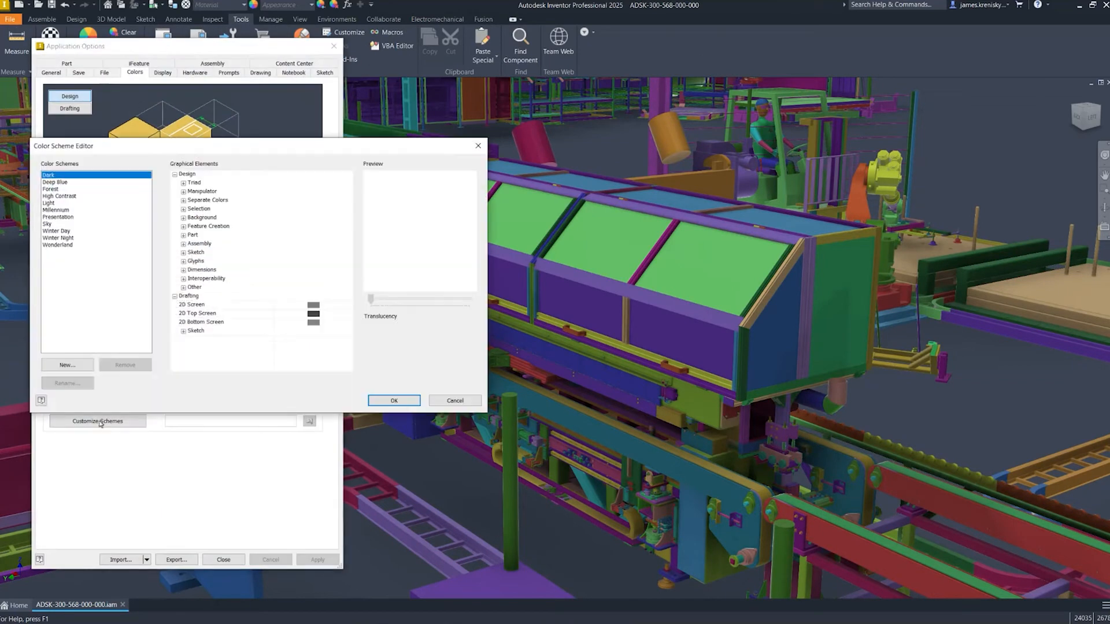
left_click(184, 200)
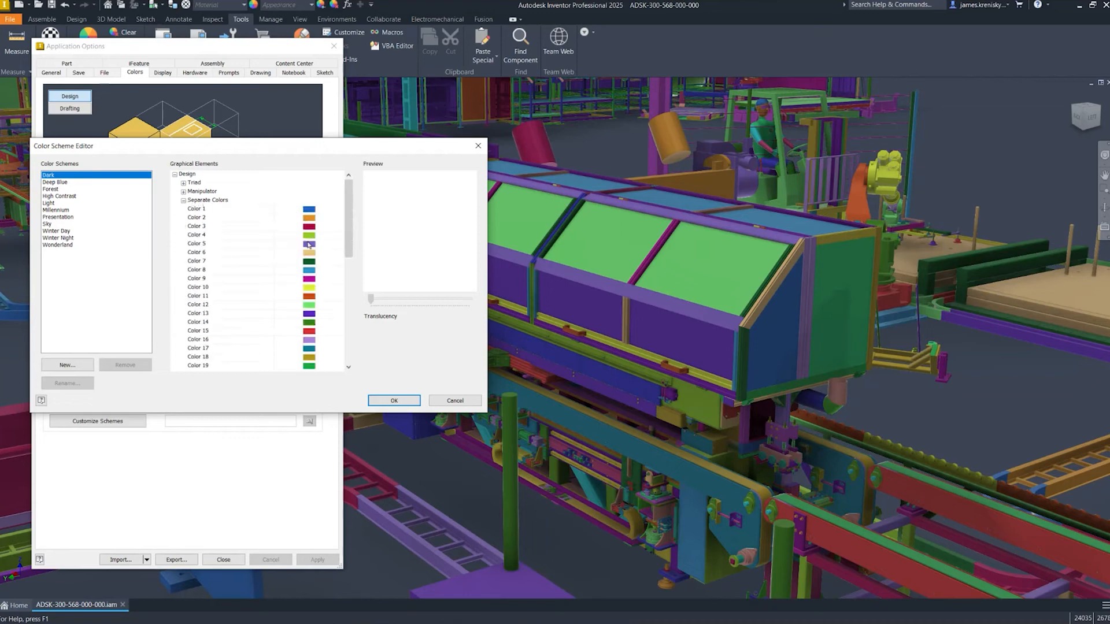
Change Color 5 of the Dark scheme's Separate Colors to the basic deep pink and accept the scheme edit
left_click(308, 245)
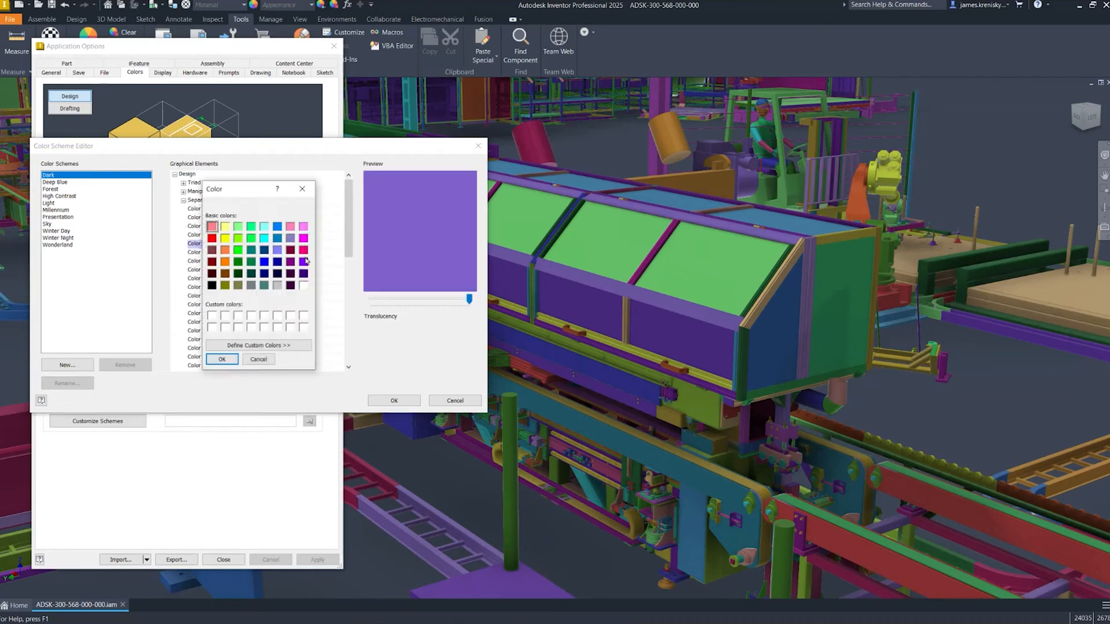
left_click(304, 262)
left_click(305, 252)
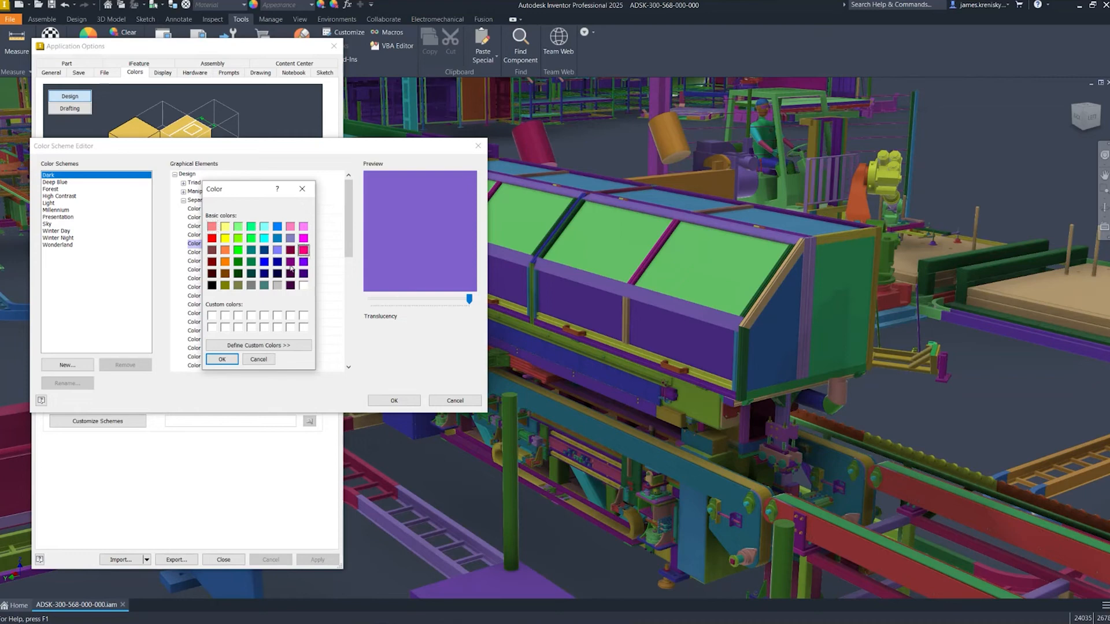
left_click(234, 361)
left_click(394, 399)
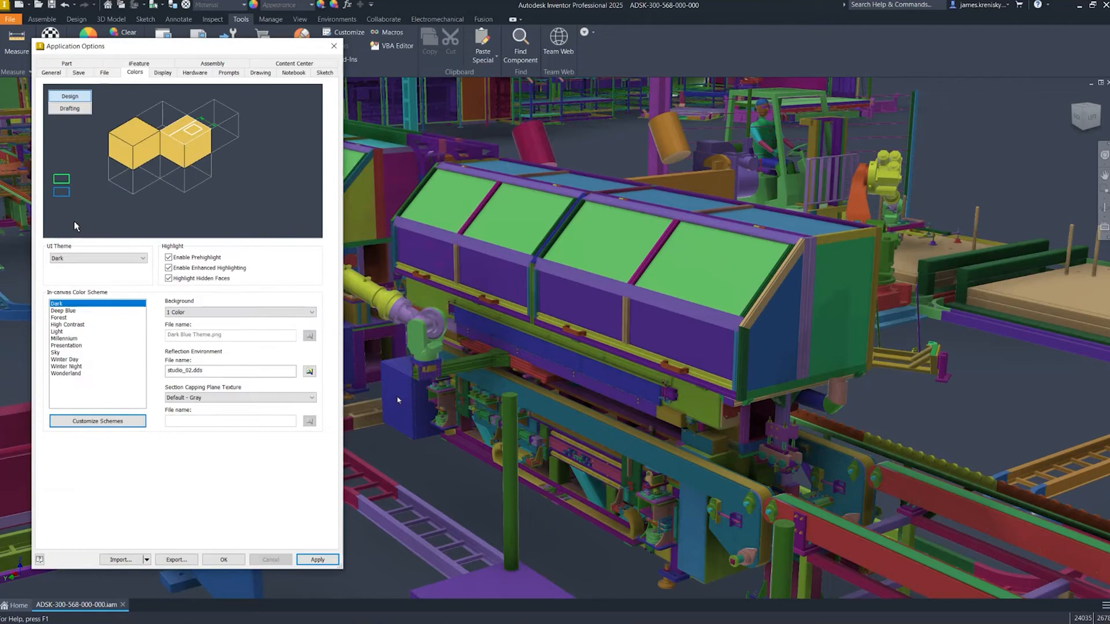
Apply the customized color scheme and close the application options
left_click(321, 561)
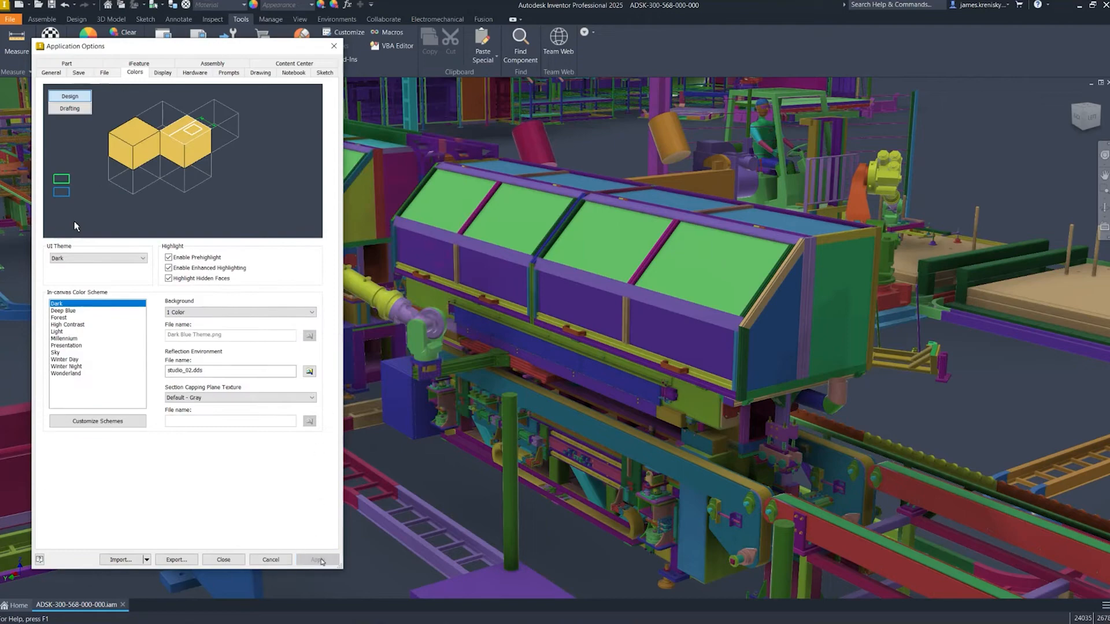
left_click(223, 559)
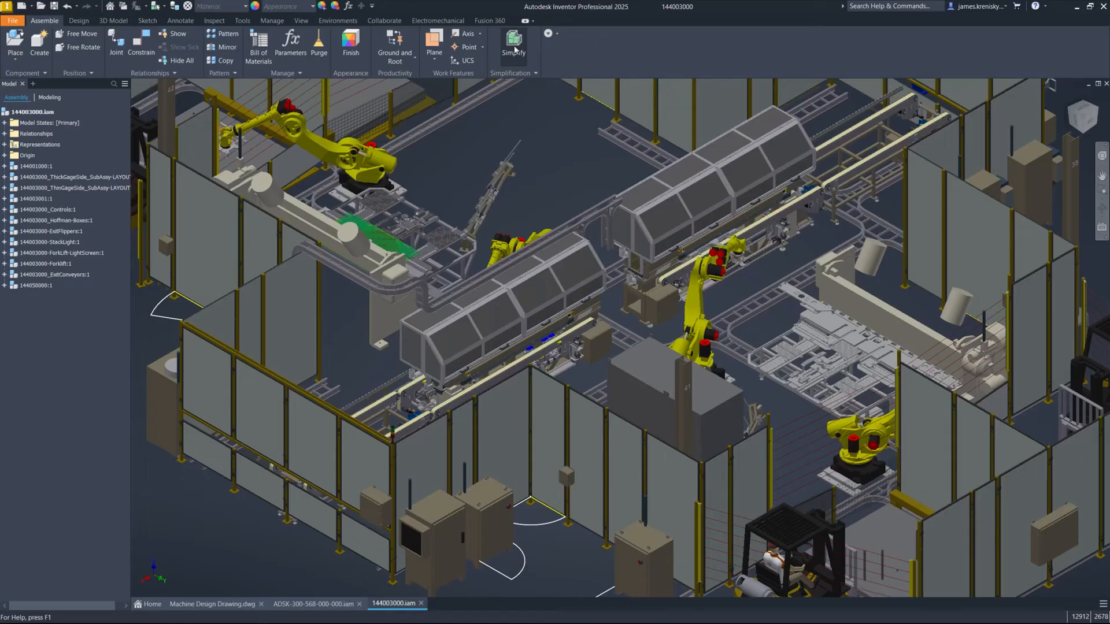
Start simplifying assembly 144003000 and set the output type to Revit Model (RVT)
left_click(514, 51)
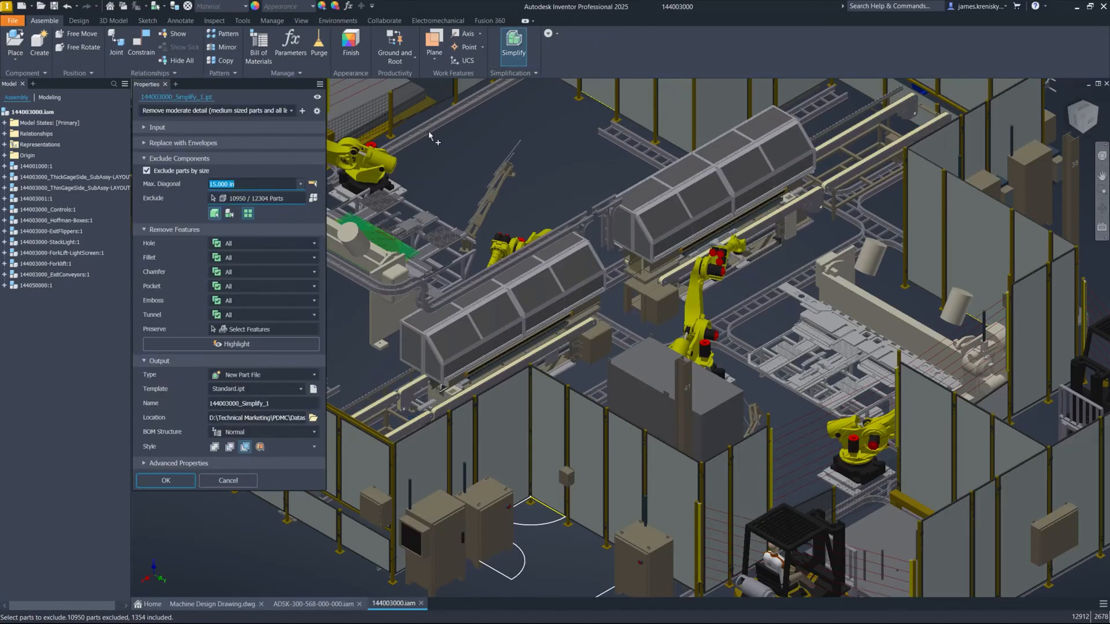
left_click(313, 377)
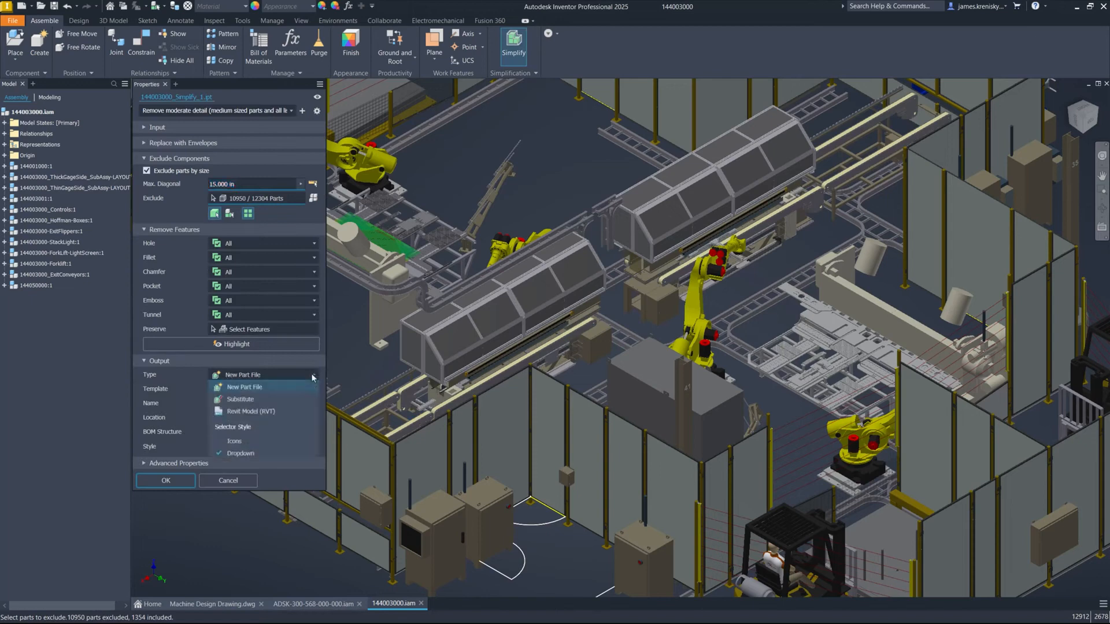
left_click(234, 411)
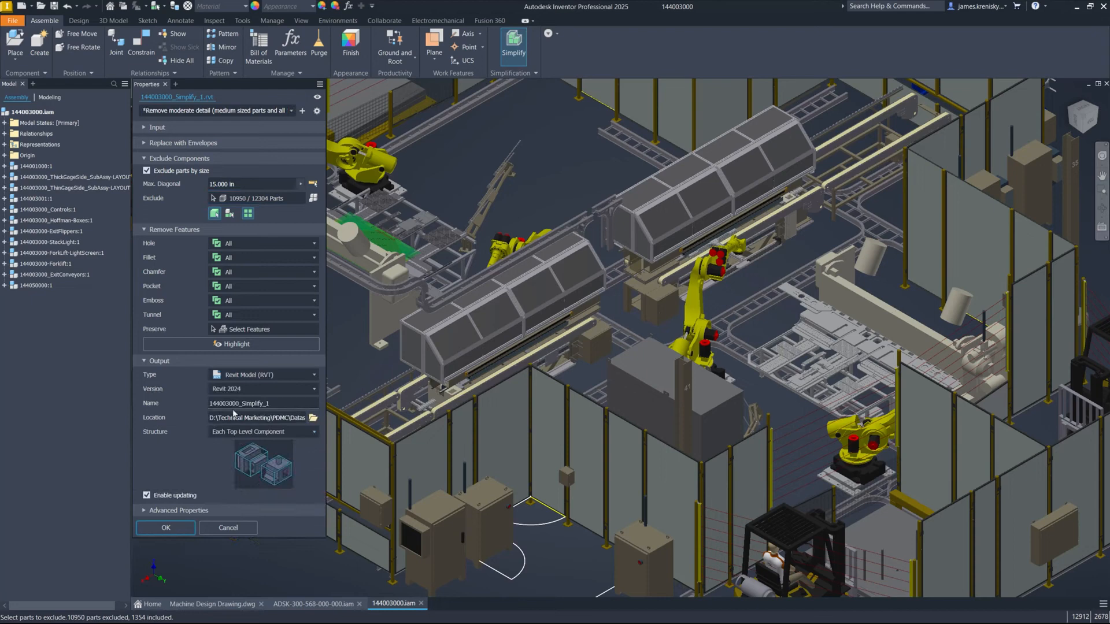
Try Revit 2023 as the output version, set it to Revit 2025, and create the simplified Revit model
left_click(315, 389)
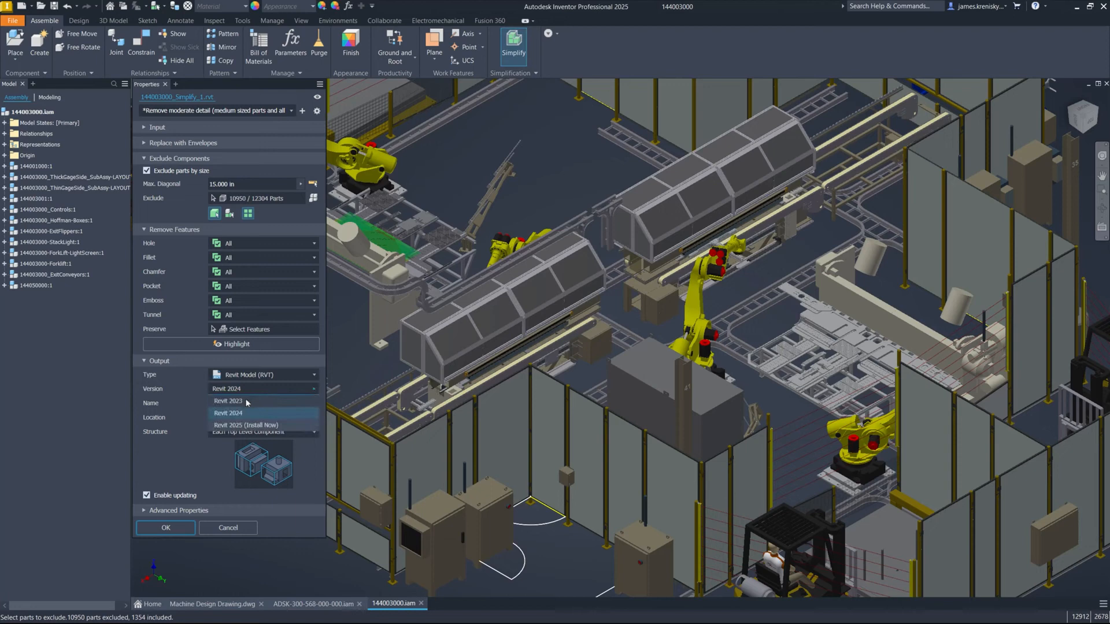
left_click(246, 401)
left_click(312, 389)
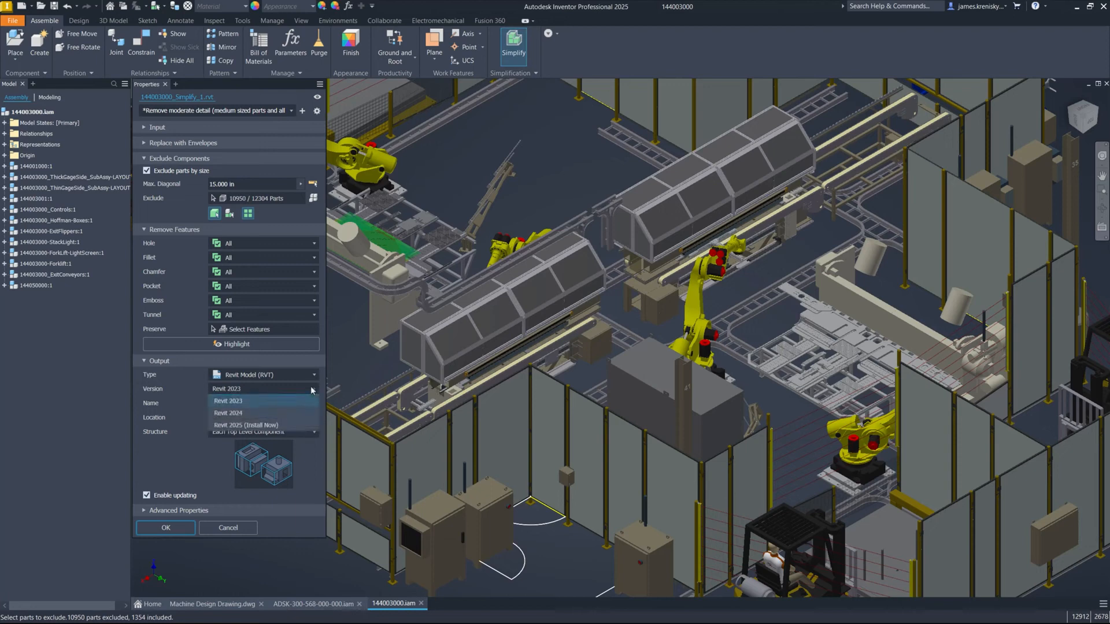
left_click(240, 426)
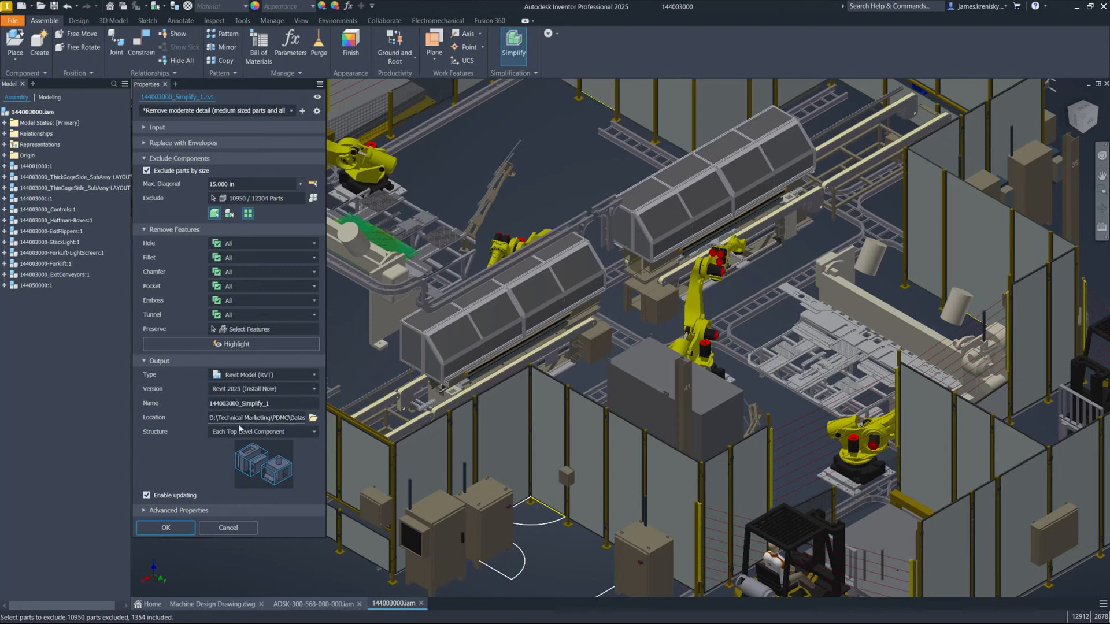
left_click(172, 528)
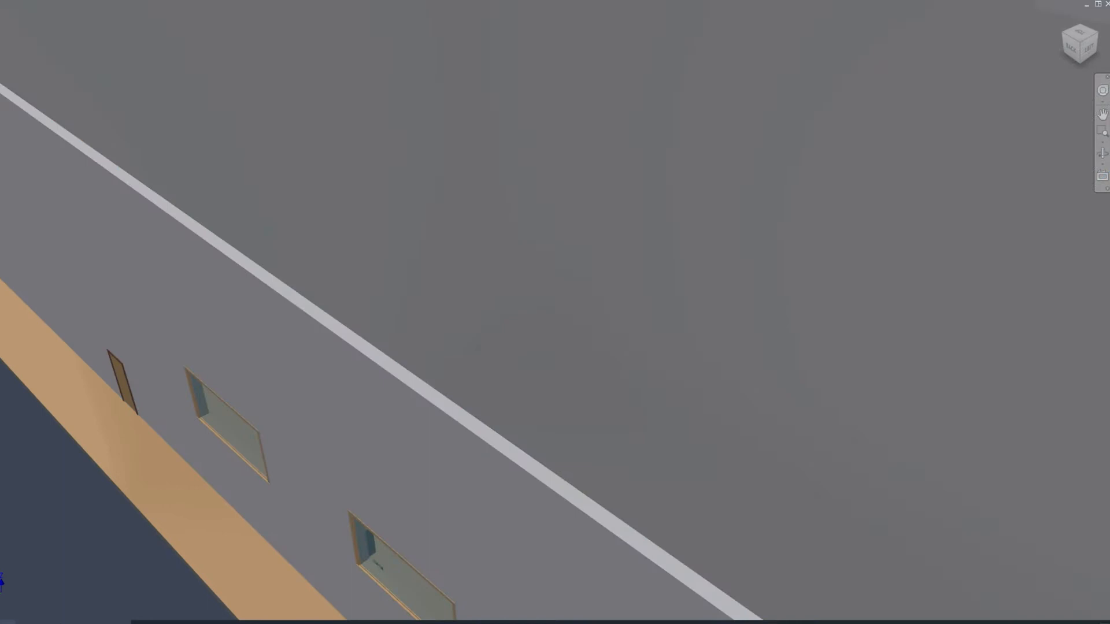
Hide the roof of the factory building to expose the equipment inside
left_click(1096, 35)
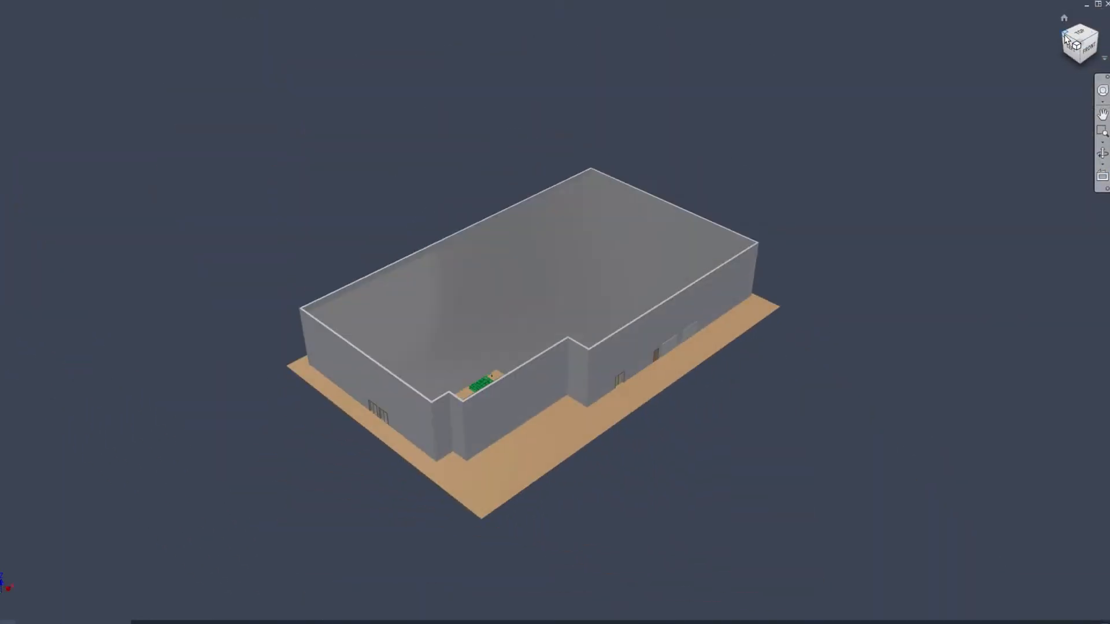
left_click(1066, 37)
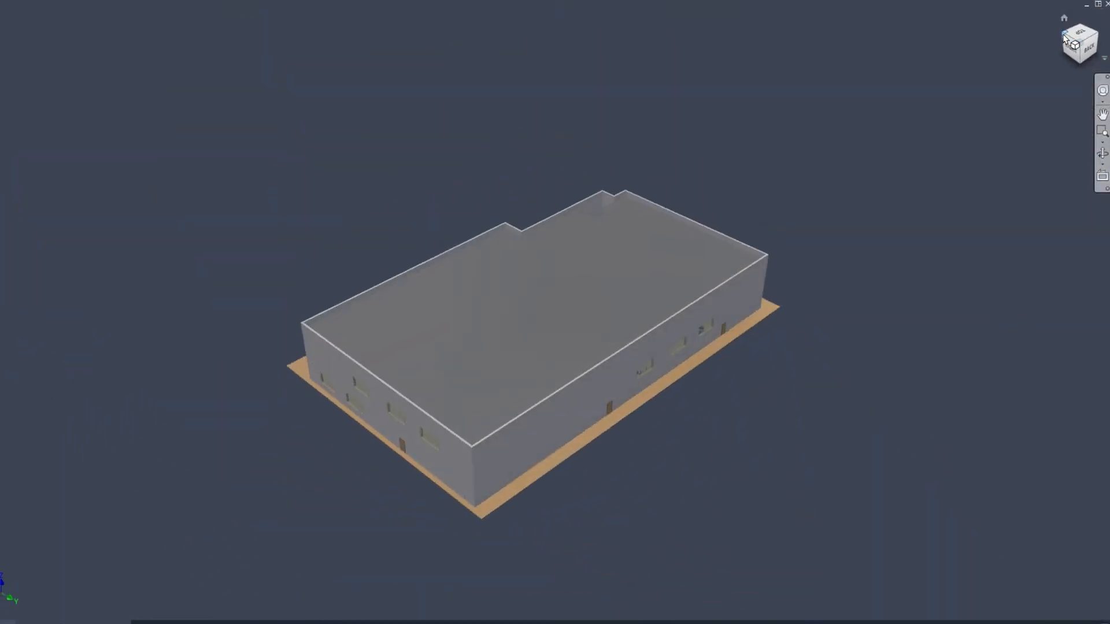
key("alt+v")
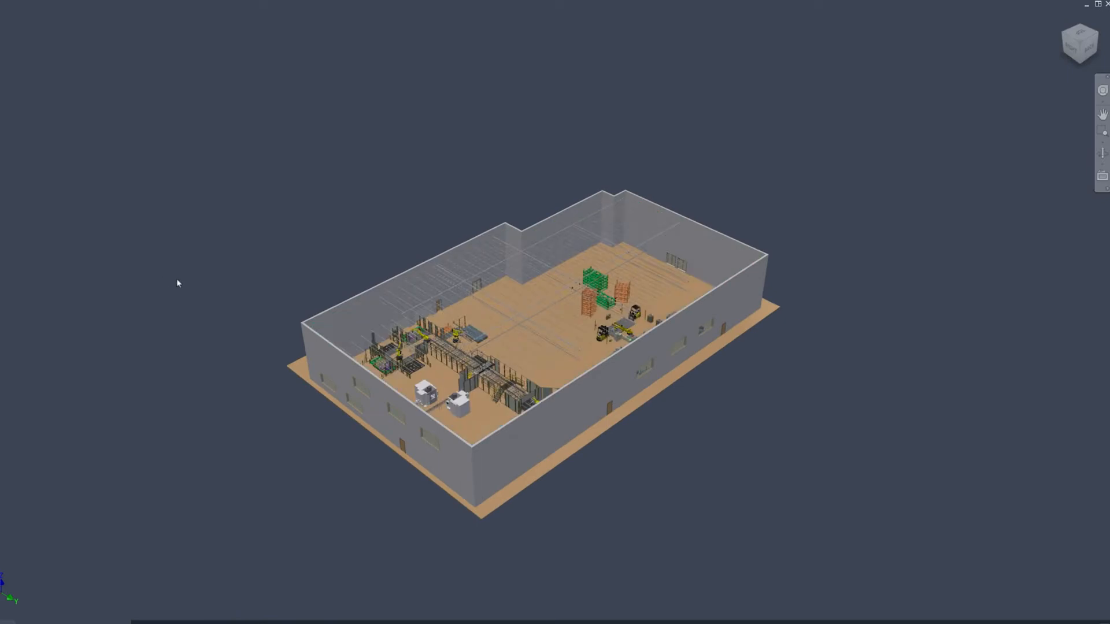
key("z")
left_click_drag(308, 273, 596, 483)
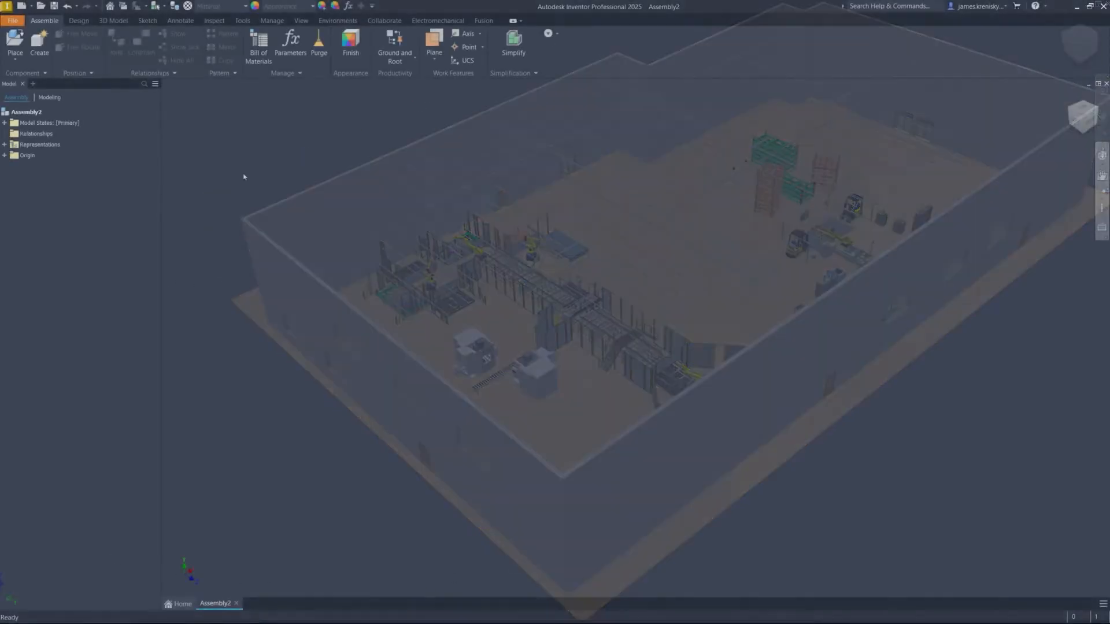
Place a component in Assembly2 from an IFC file, choosing Mannheim Factory.ifc for import
left_click(26, 51)
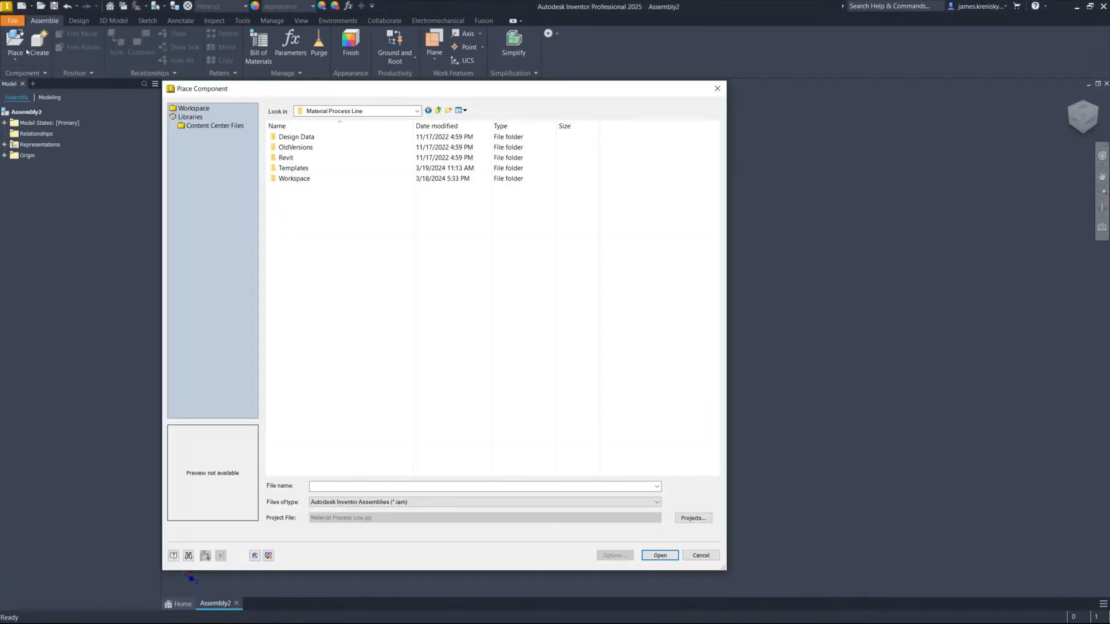
left_click(378, 502)
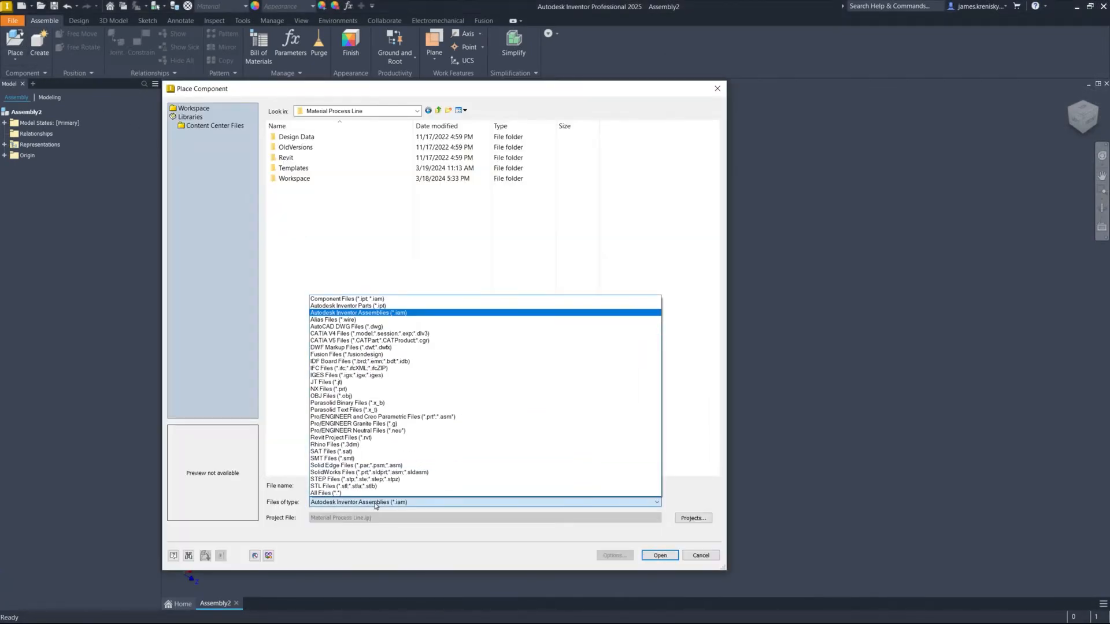
left_click(318, 368)
double_click(306, 189)
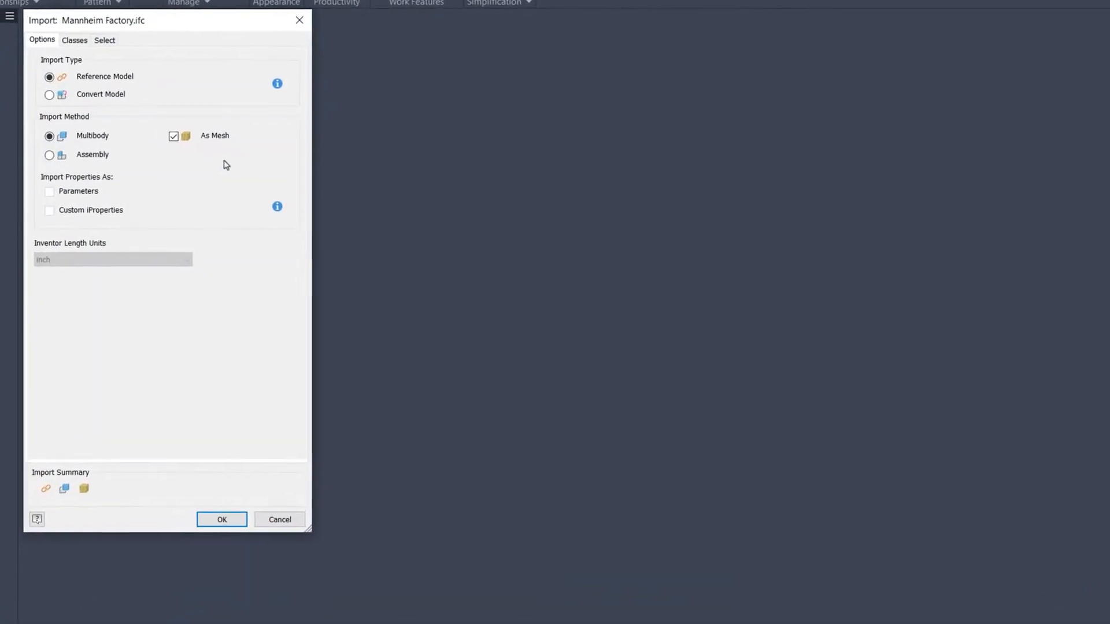
Set the IFC import method to Assembly, keep it as mesh, and import properties as both parameters and custom iProperties
left_click(164, 134)
left_click(163, 134)
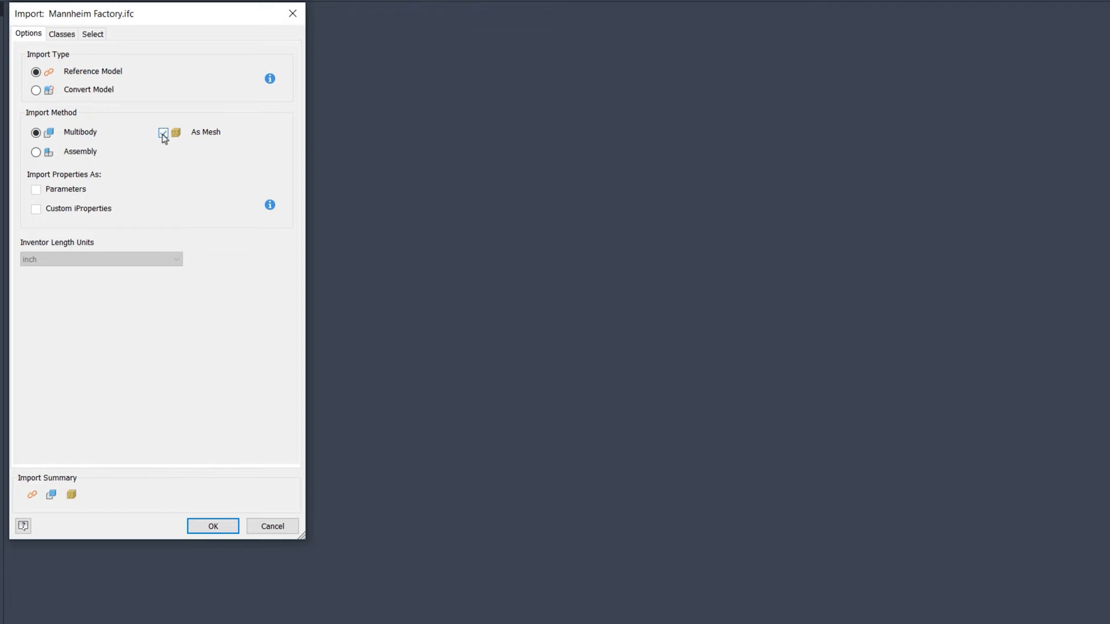
left_click(36, 154)
left_click(36, 191)
left_click(36, 209)
Load the IFC model's classes and exclude IfcBuildingElementProxy and IfcRoof from the import
left_click(65, 37)
left_click(51, 61)
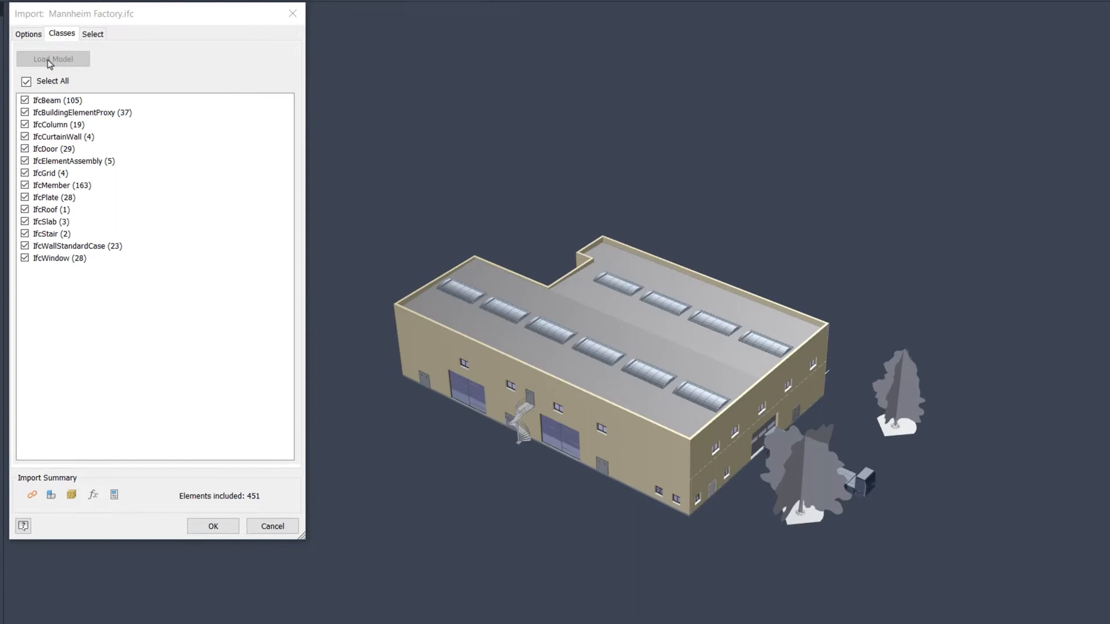
left_click(54, 115)
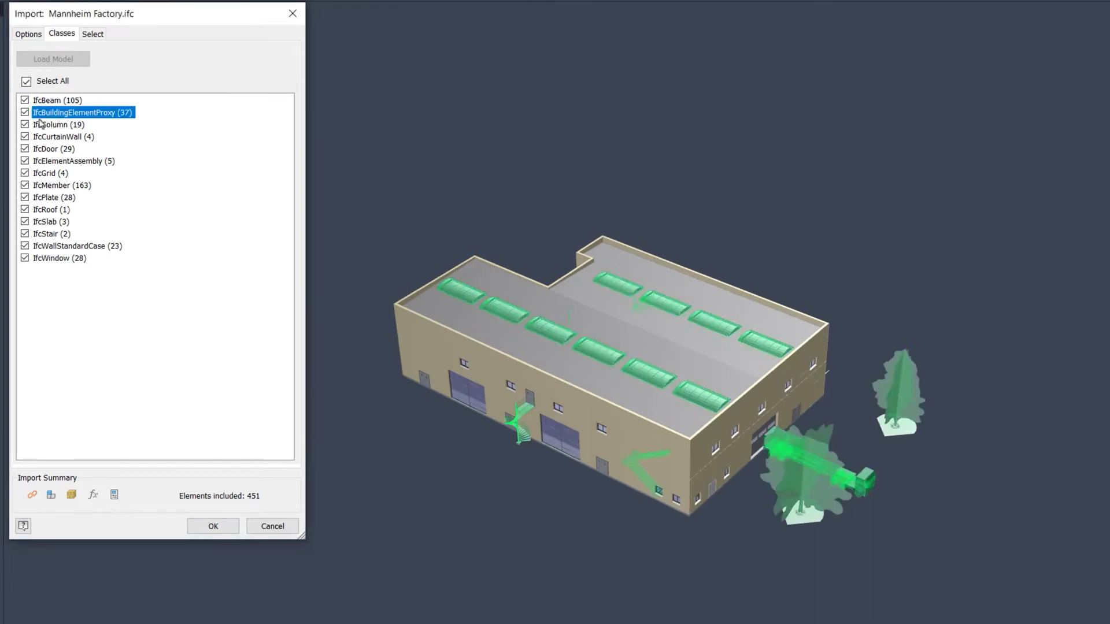
left_click(25, 113)
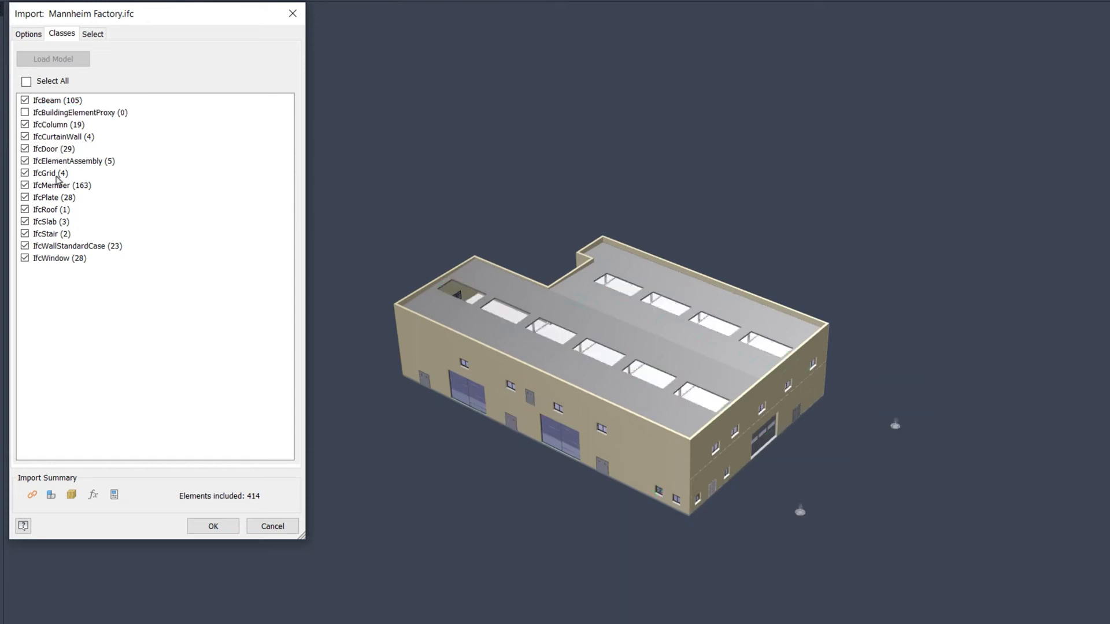
left_click(50, 210)
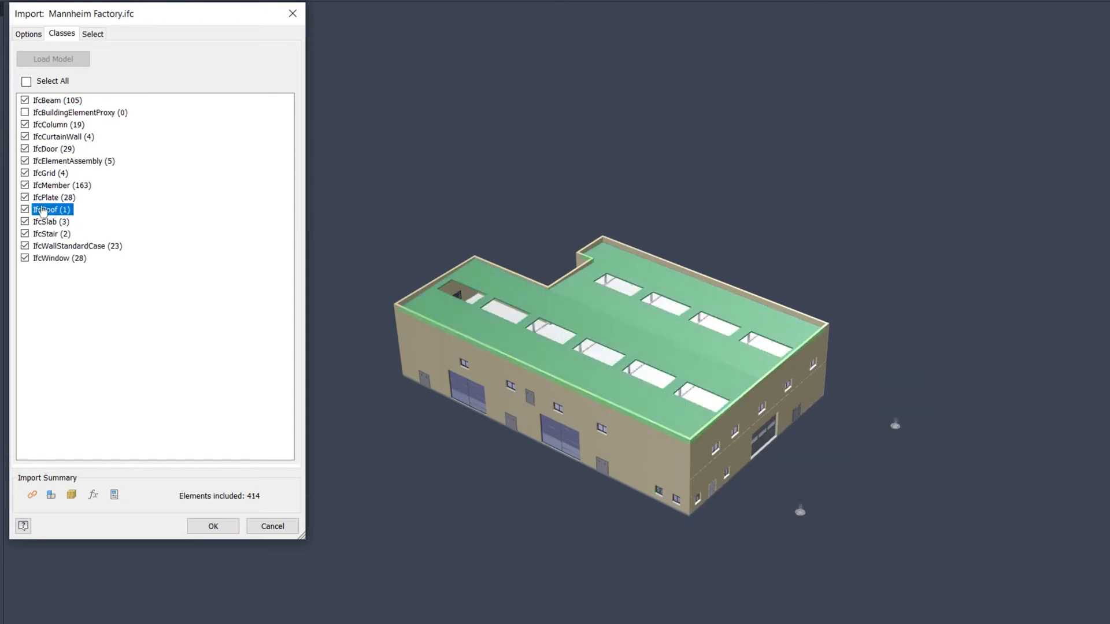
left_click(24, 210)
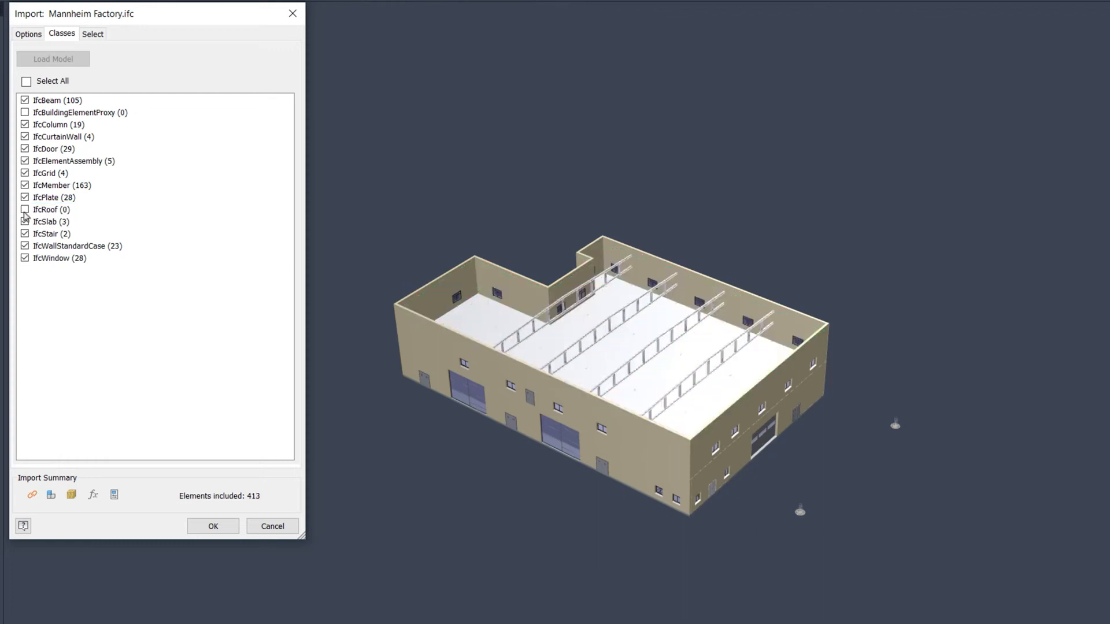